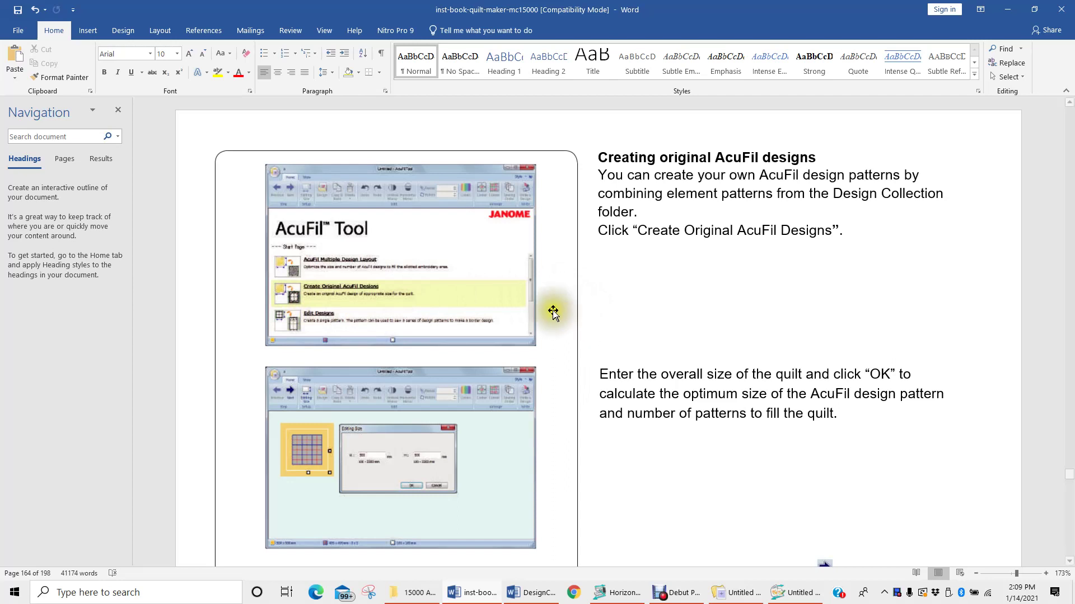
Read the manual's section on creating original AcuFil designs, including the screenshots for quilt size, pattern import and arrangement.
click(620, 317)
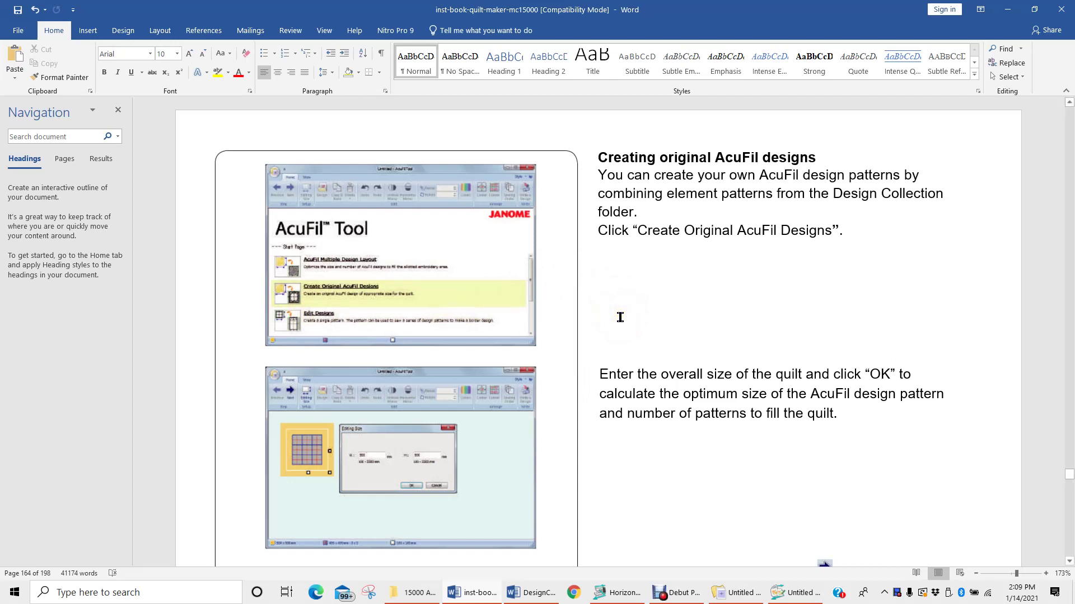
click(619, 279)
scroll(653, 432, down, 1)
scroll(652, 432, down, 1)
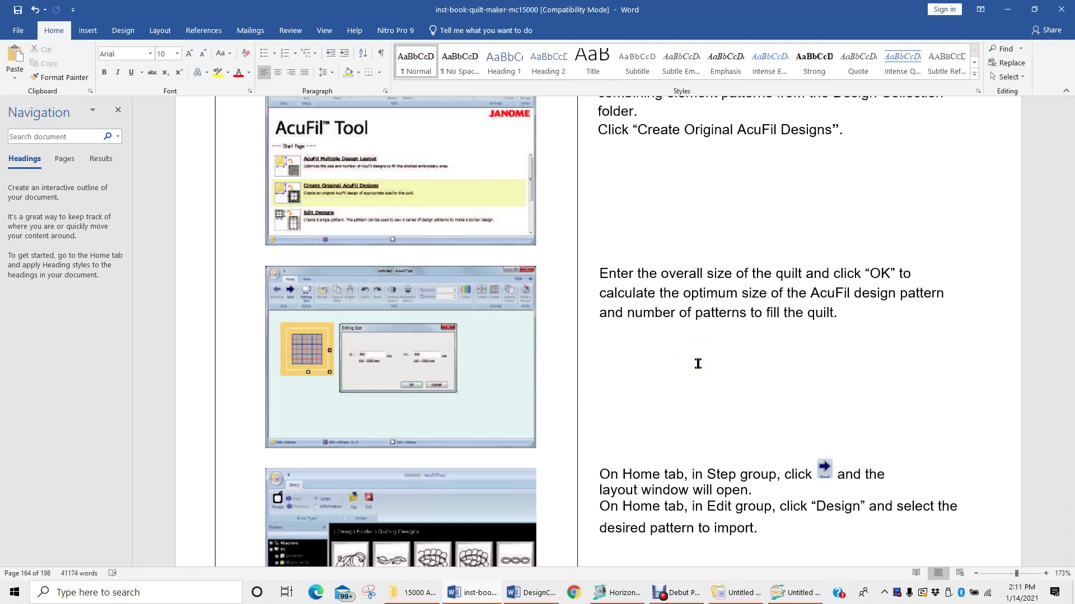
scroll(698, 364, down, 2)
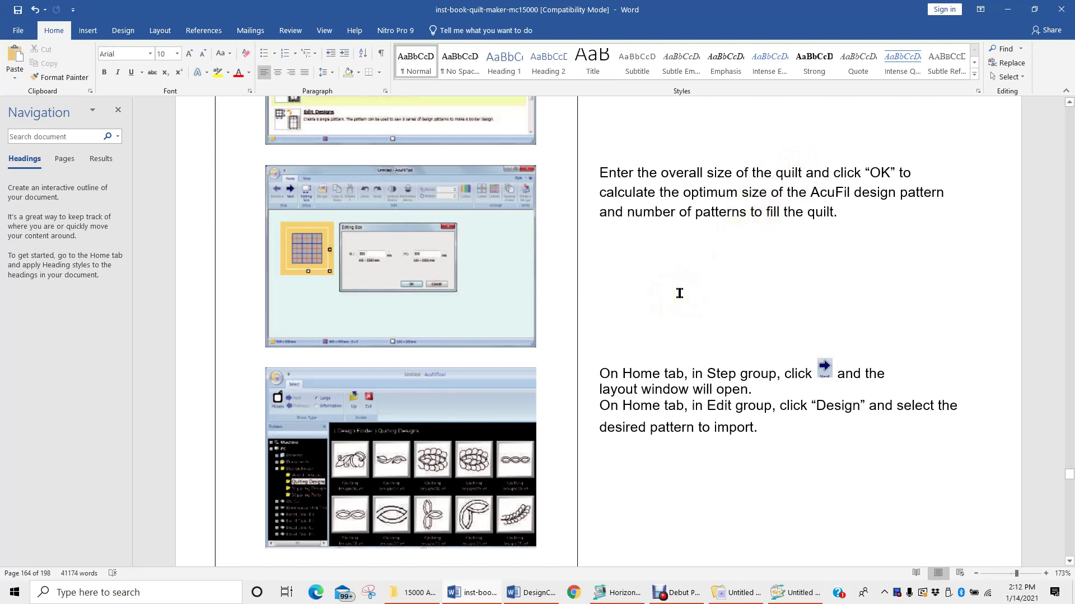
scroll(687, 313, down, 2)
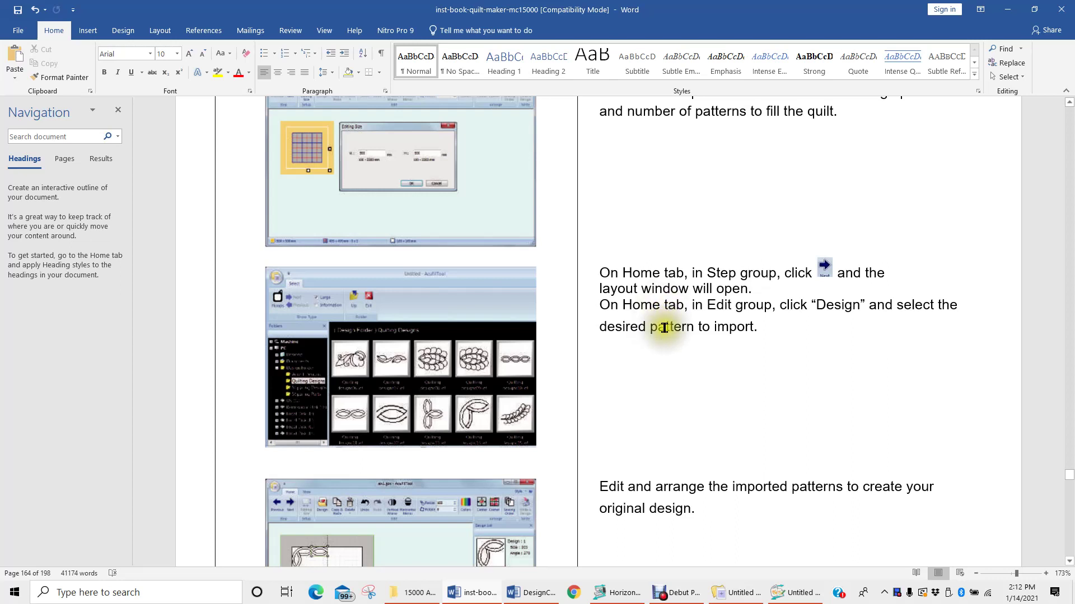
scroll(664, 329, down, 1)
scroll(665, 329, down, 2)
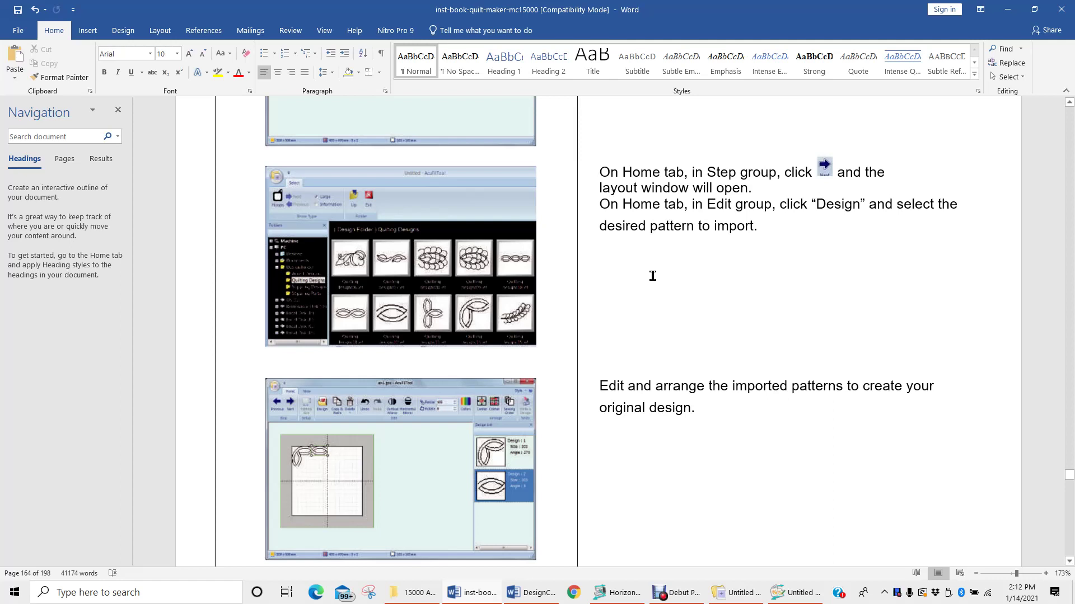
scroll(653, 277, down, 3)
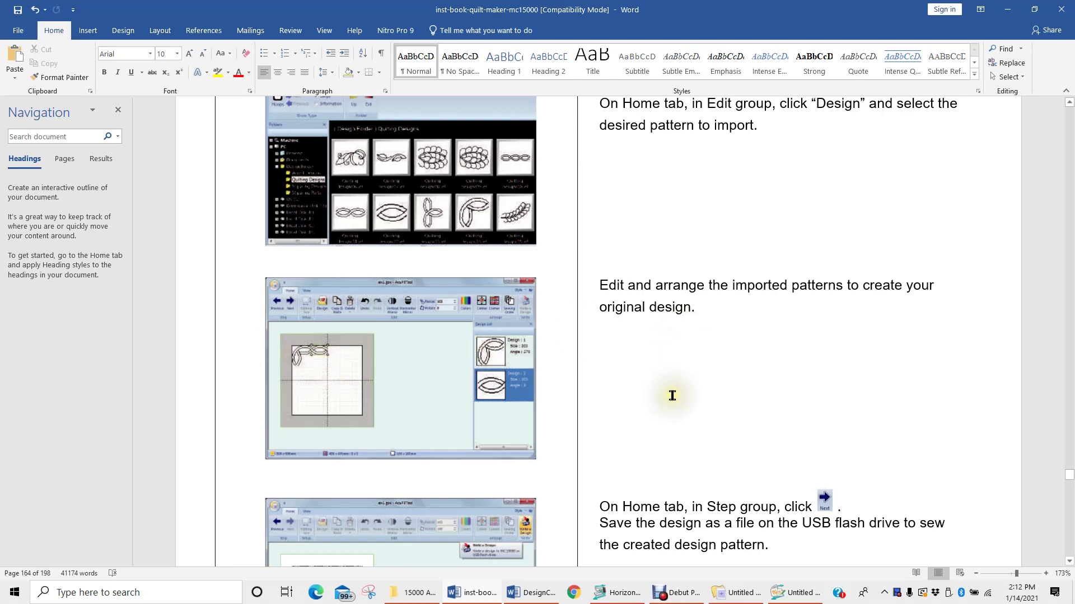
scroll(672, 396, up, 3)
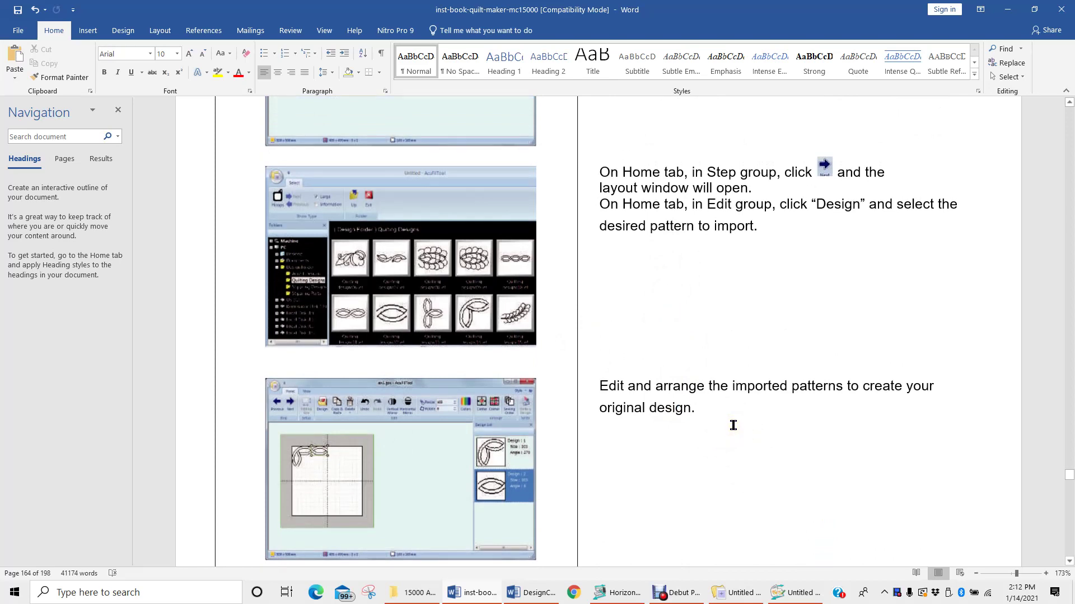
scroll(733, 426, up, 6)
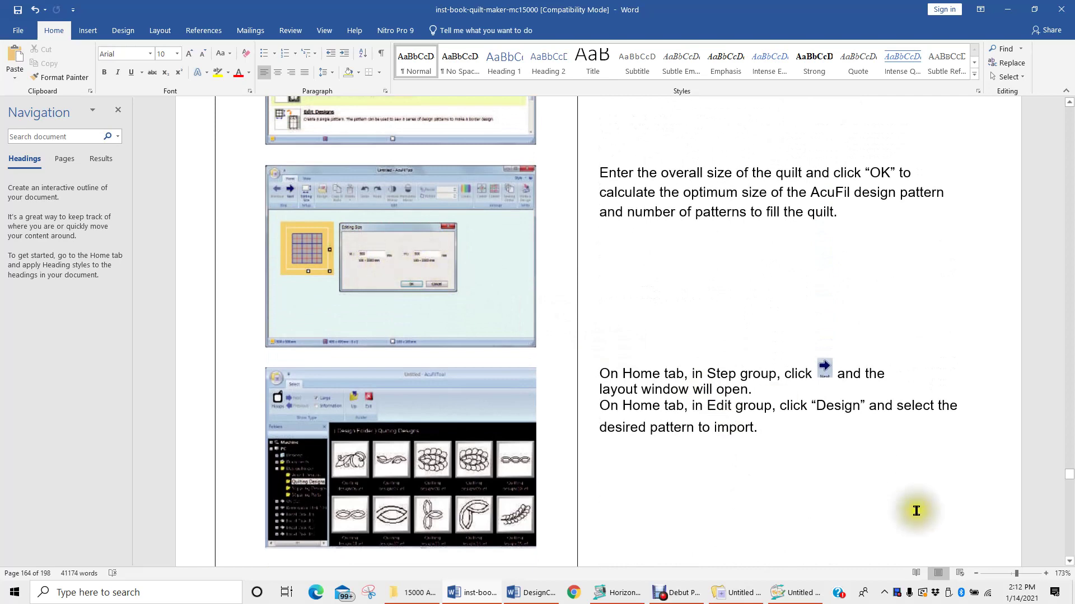
drag(1017, 575, 1022, 576)
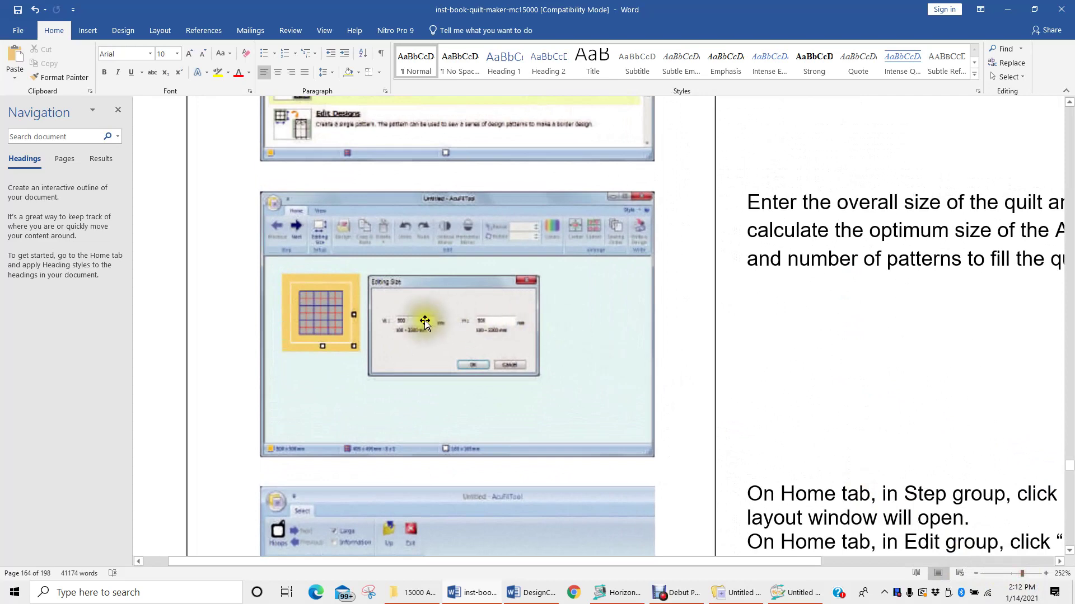
scroll(806, 369, down, 5)
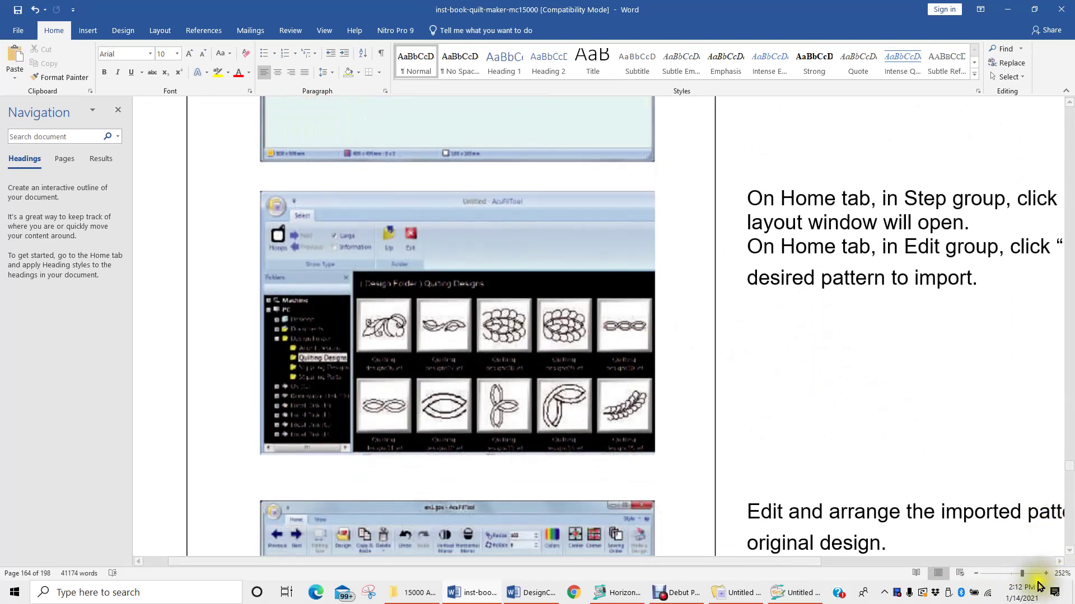
drag(1022, 577, 1016, 576)
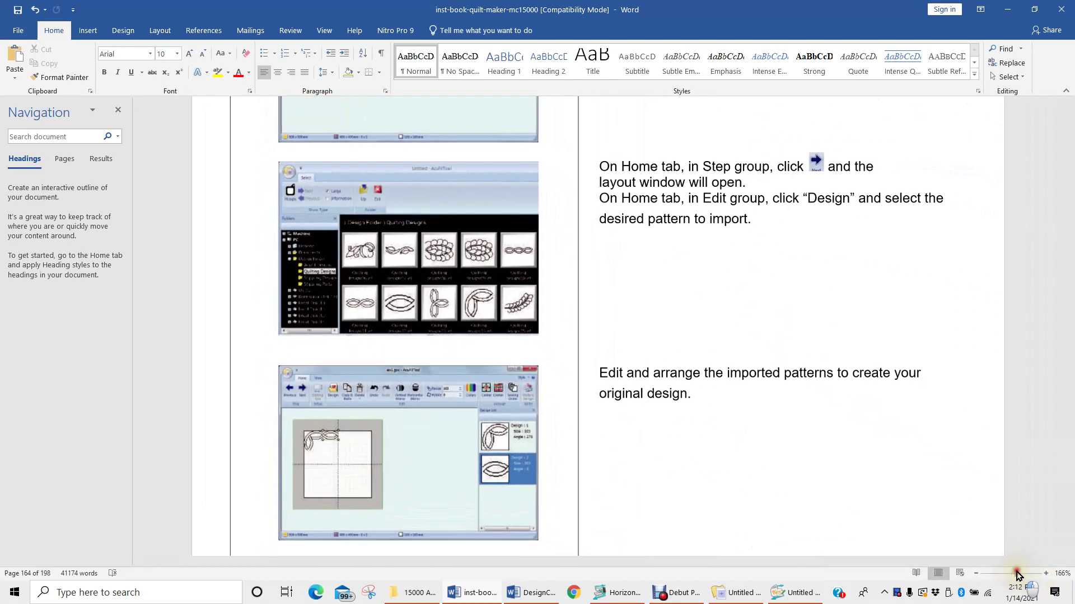
scroll(703, 357, down, 2)
scroll(703, 356, down, 2)
Switch to AcuFilTool, start an original AcuFil design with a 19.69 x 19.69 inch editing size, and advance to the layout window.
click(739, 592)
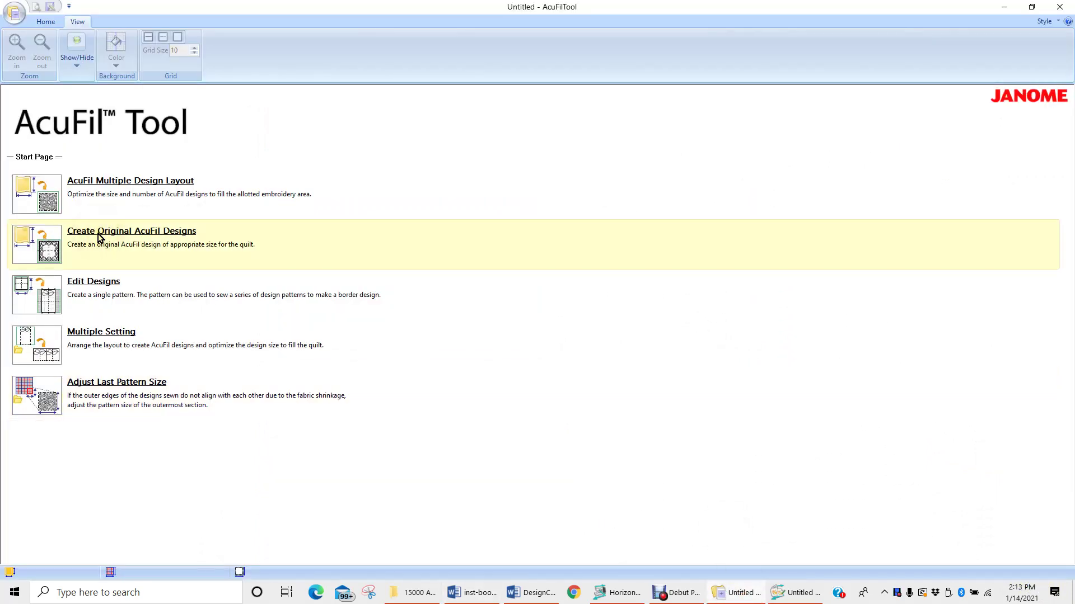
click(98, 238)
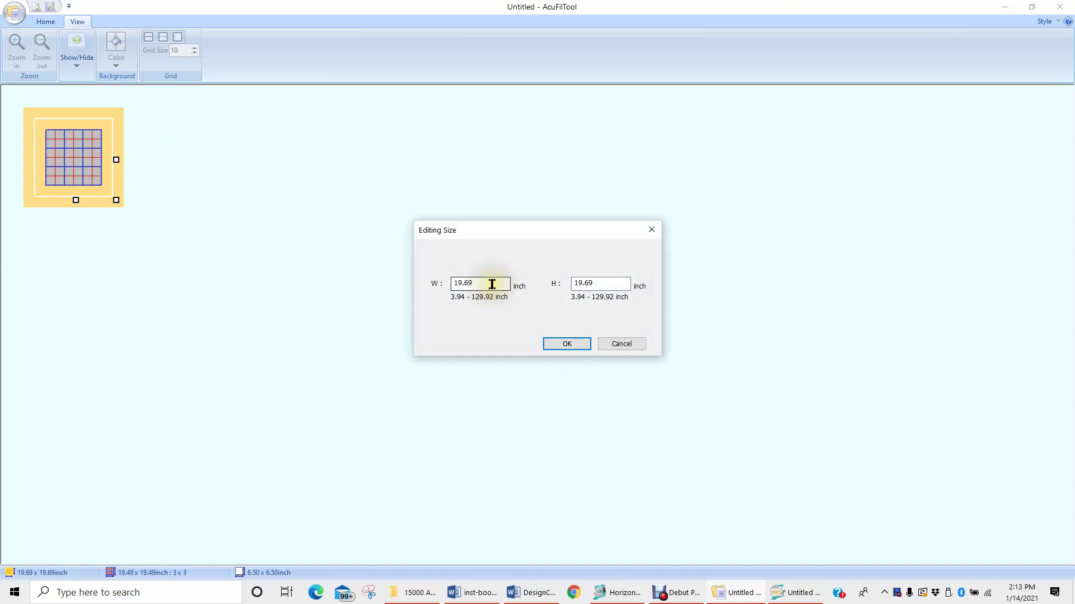
click(566, 344)
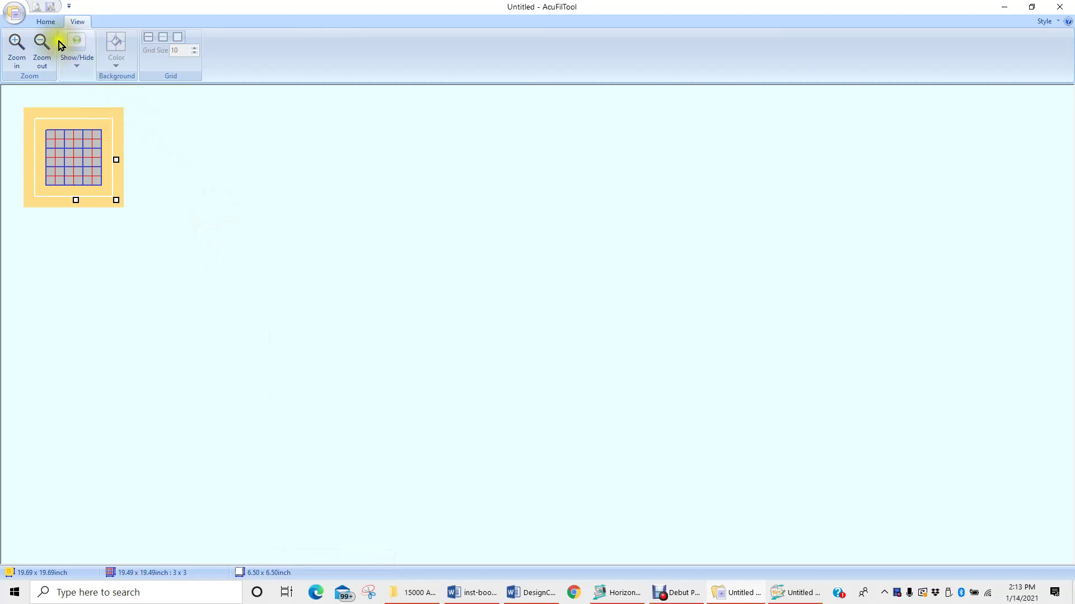
click(46, 25)
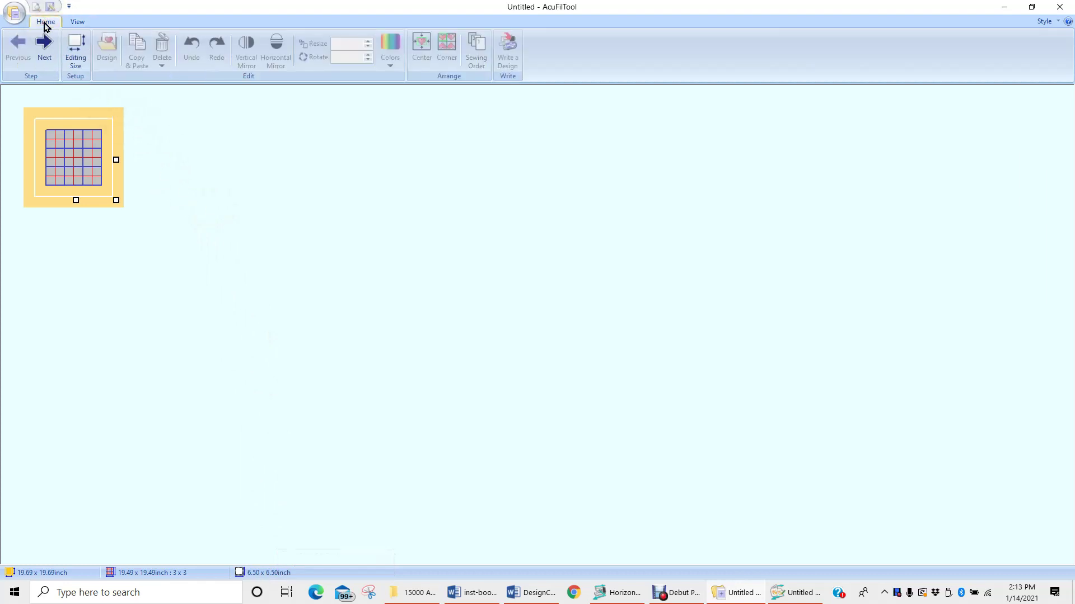
click(47, 49)
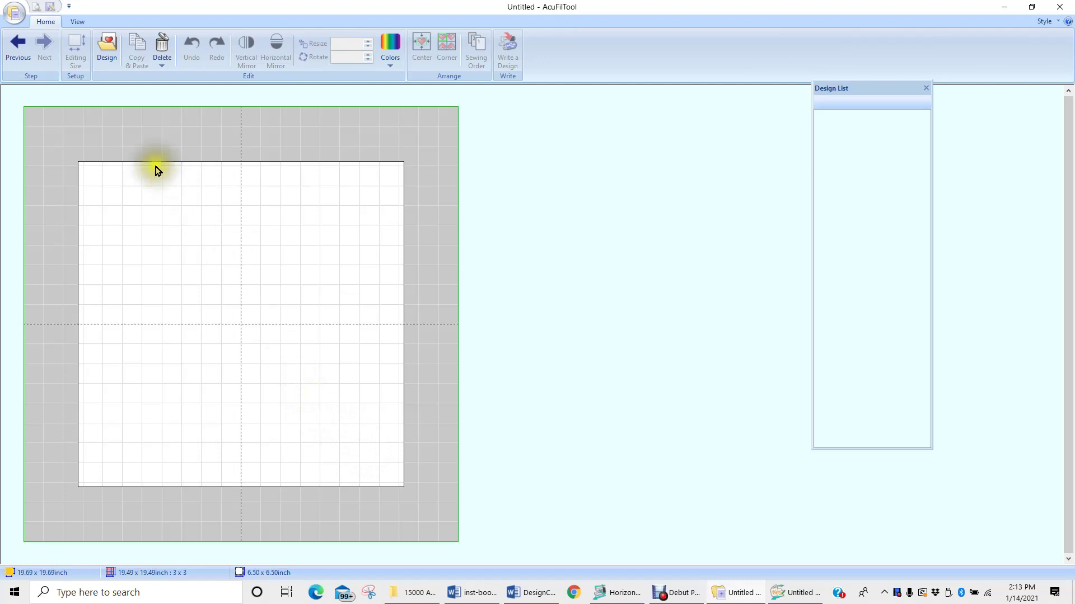
Import Quilting designs14 from the Quilting designs collection and place it in the upper-left corner of the design area.
click(108, 48)
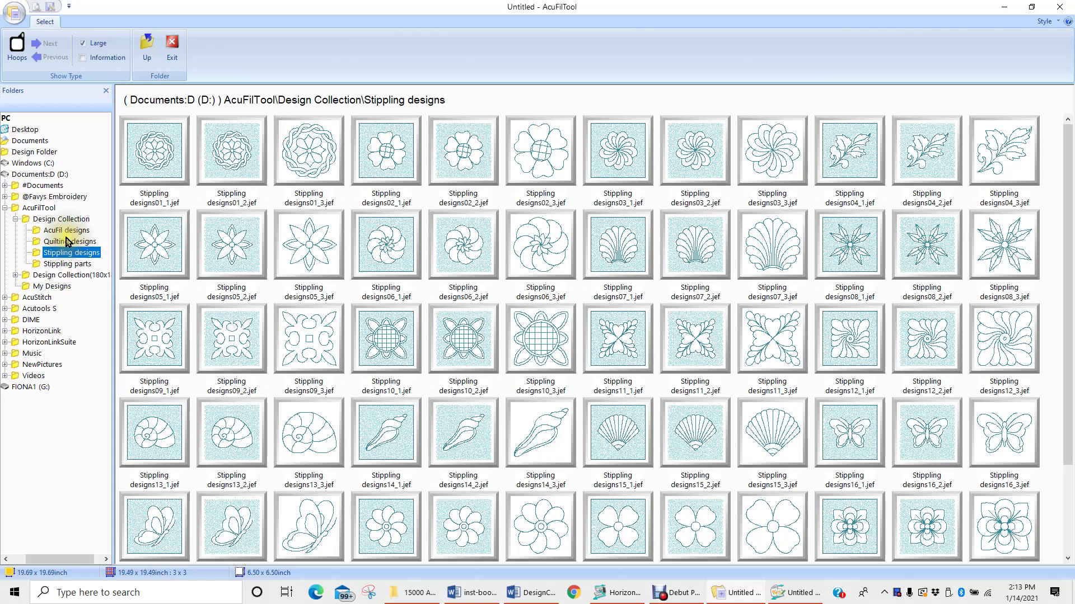
click(66, 244)
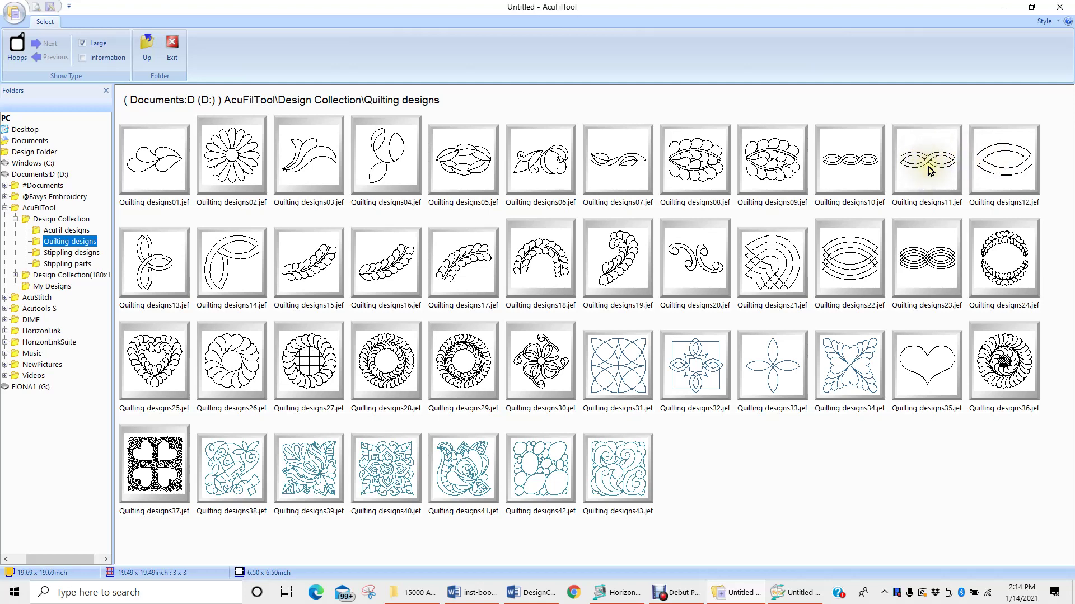
double_click(225, 251)
drag(233, 309, 122, 200)
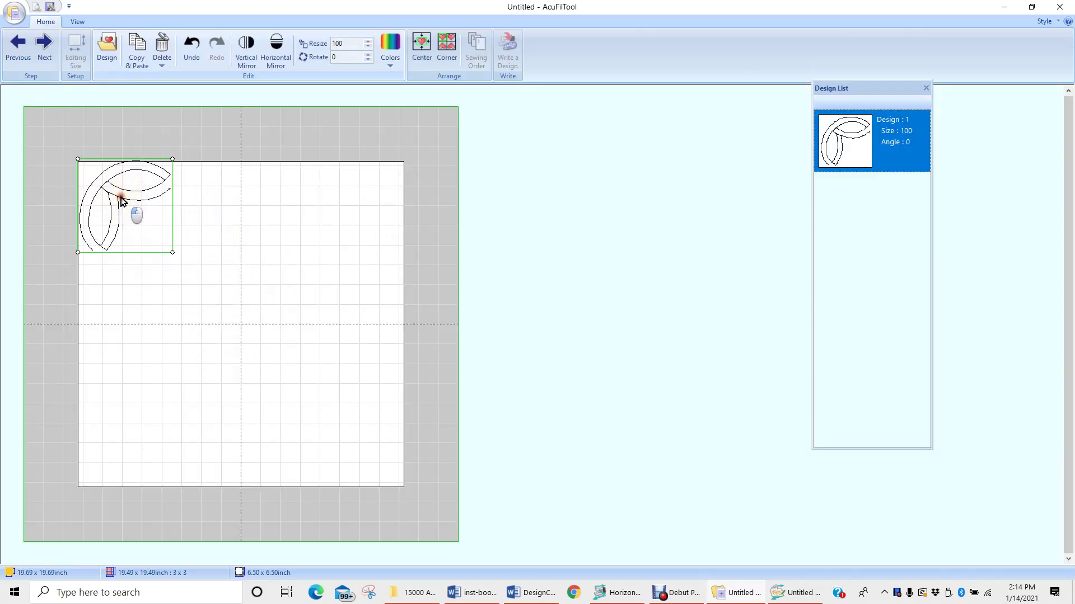
Add Quilting designs11 along the upper edge beside the corner motif, and repeat the corner motif in all four corners.
click(107, 48)
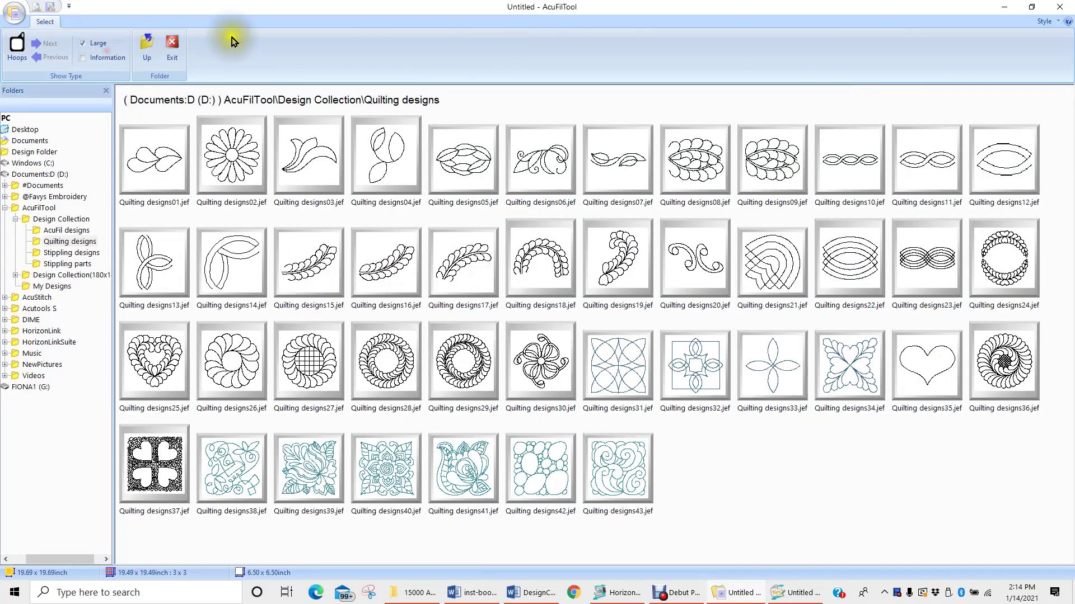
double_click(913, 167)
drag(247, 334, 242, 189)
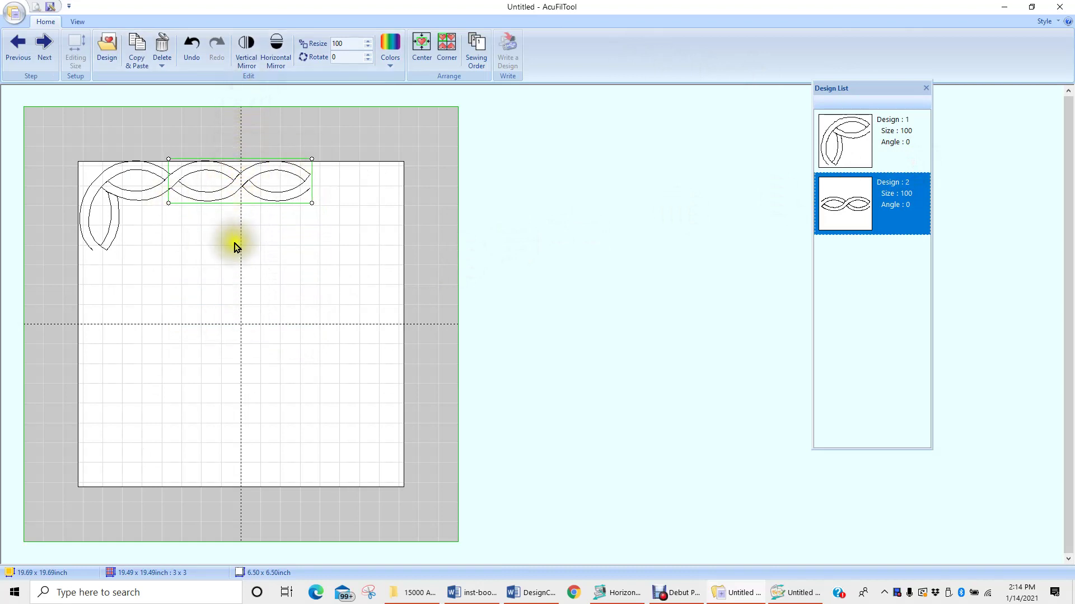
click(130, 198)
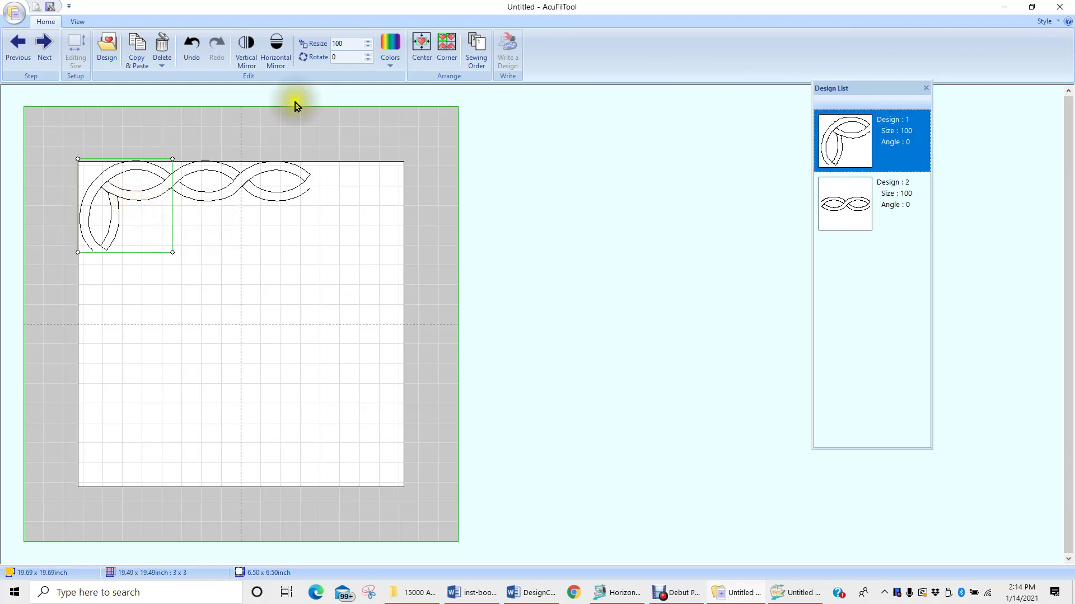
click(447, 48)
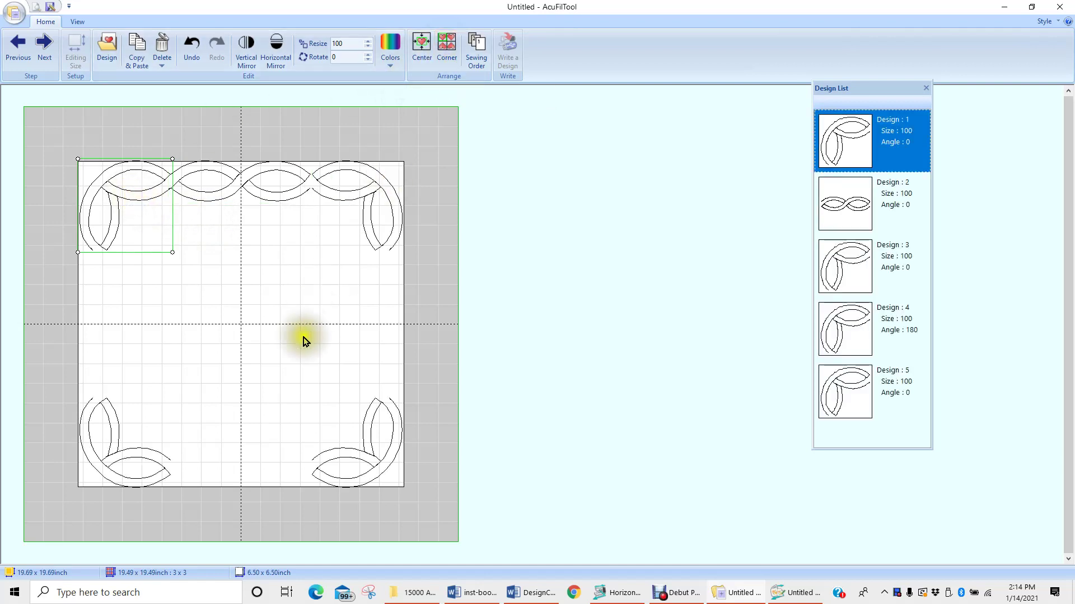
Make two copies of the upper twisted border motif and set them apart in the middle of the design area.
click(248, 194)
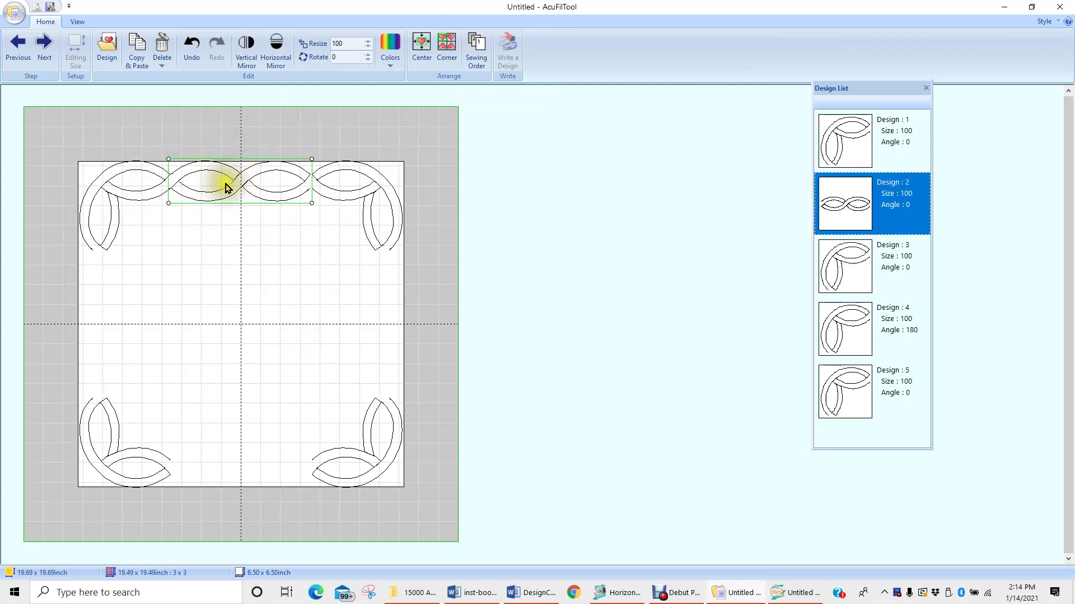
click(137, 49)
drag(240, 175, 236, 293)
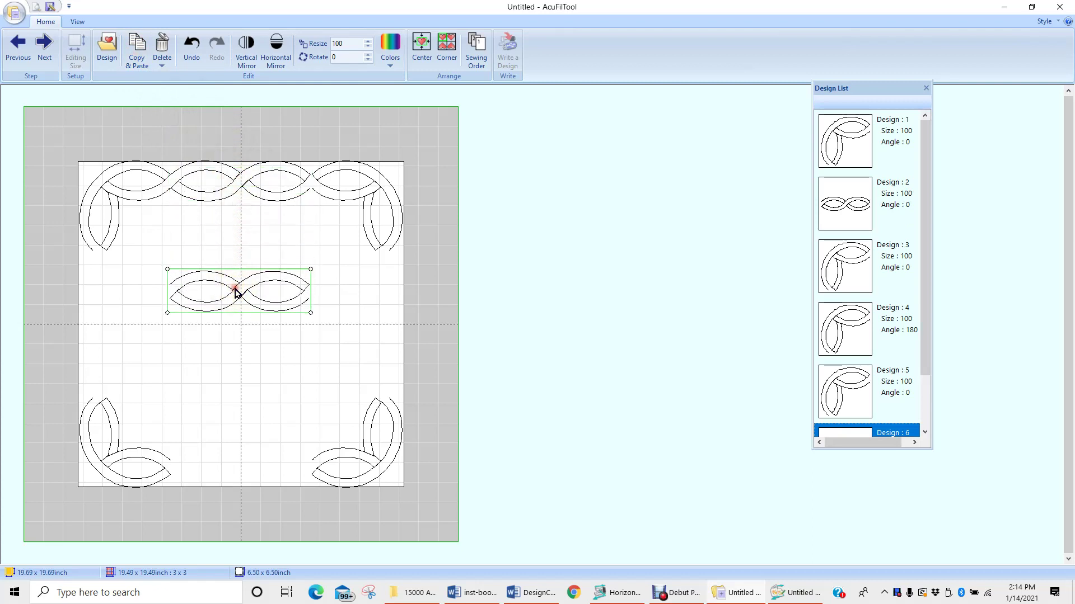
click(137, 49)
drag(244, 285, 282, 363)
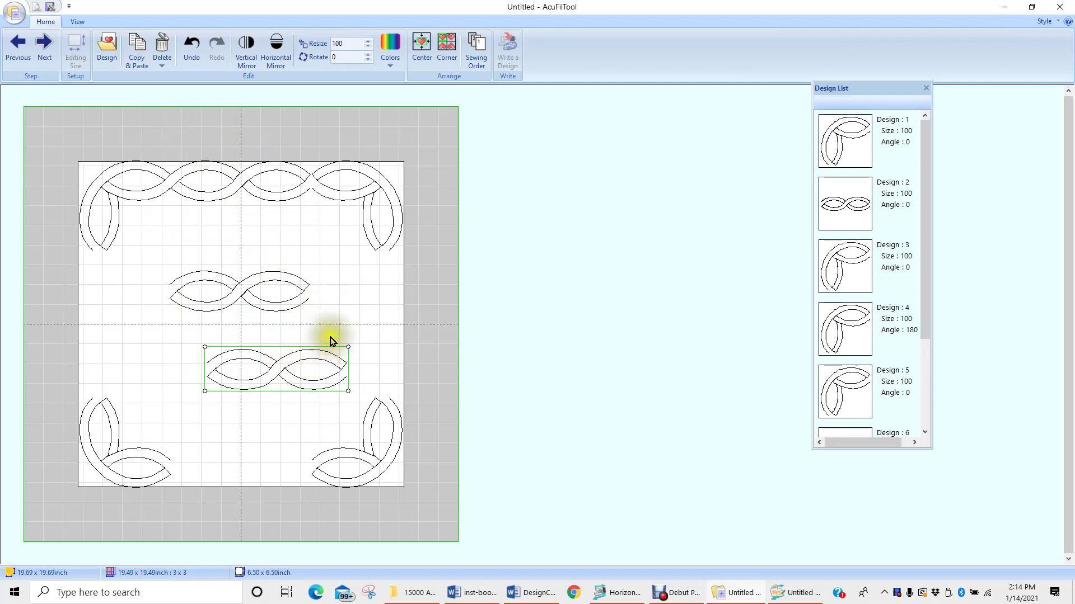
Rotate the lower copied motif to 90 degrees and fit it between the corner motifs on the right-hand edge.
click(368, 55)
click(369, 59)
click(369, 58)
click(369, 58)
click(369, 59)
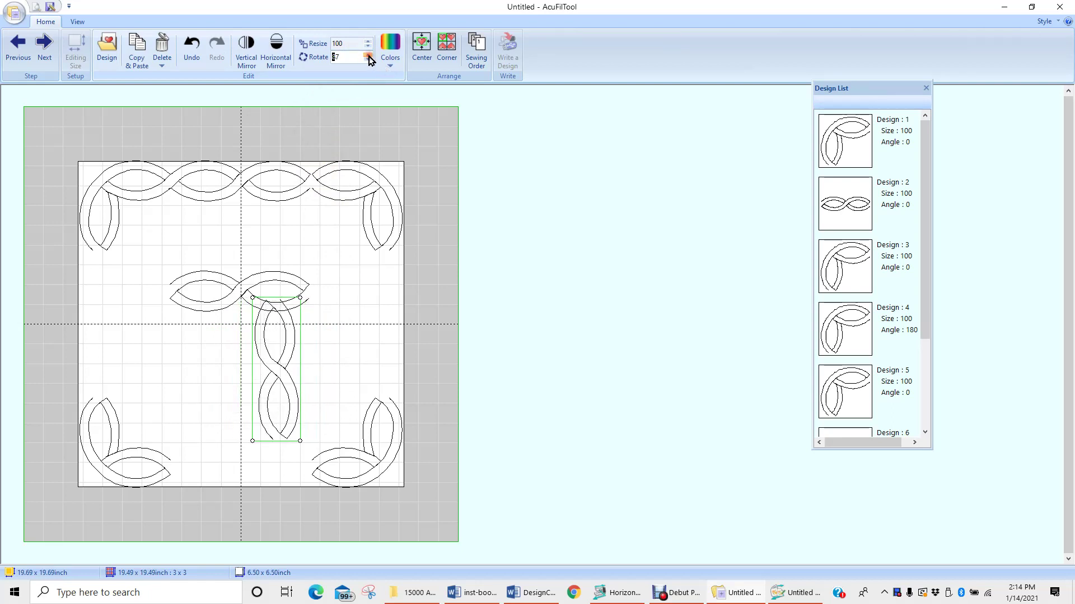
click(368, 59)
drag(275, 364, 390, 321)
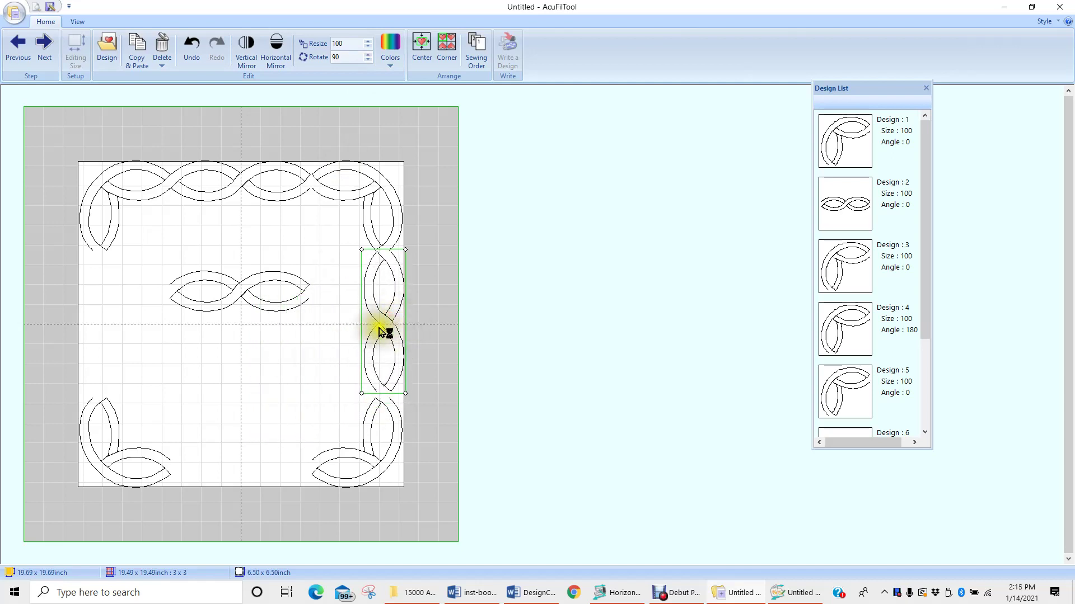
Rotate the remaining copied motif to 90 degrees and fit it between the corner motifs on the left-hand edge.
click(235, 301)
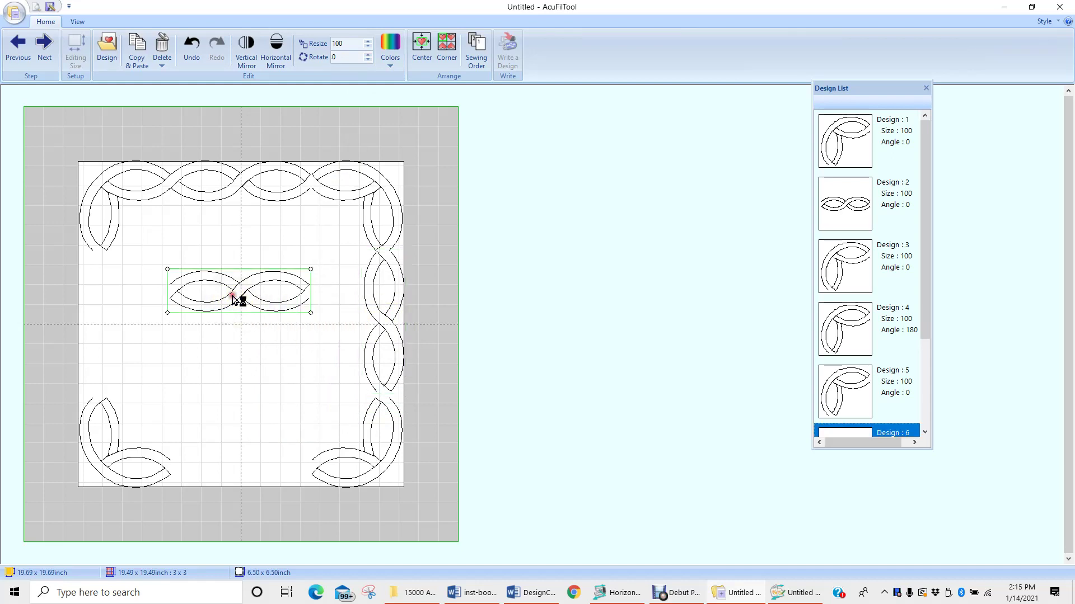
click(367, 60)
click(367, 59)
click(367, 60)
click(367, 60)
click(368, 60)
click(367, 59)
click(367, 60)
click(367, 60)
scroll(367, 60, up, 3)
scroll(368, 60, up, 2)
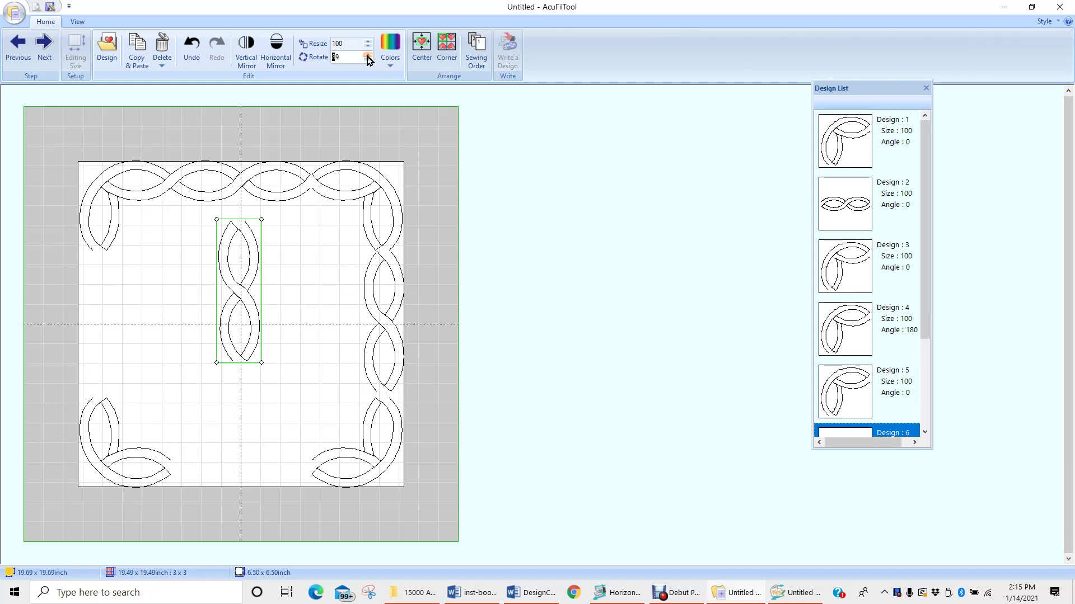
scroll(368, 60, up, 1)
drag(252, 295, 108, 332)
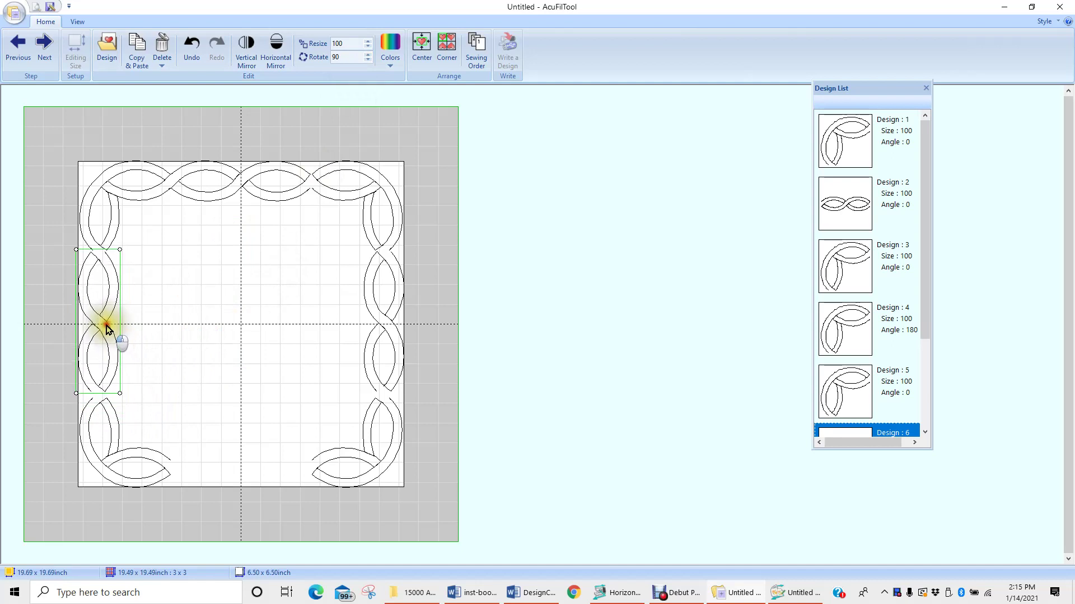
Copy the upper twisted motif and fit the copy between the two corner motifs along the lower edge.
click(270, 194)
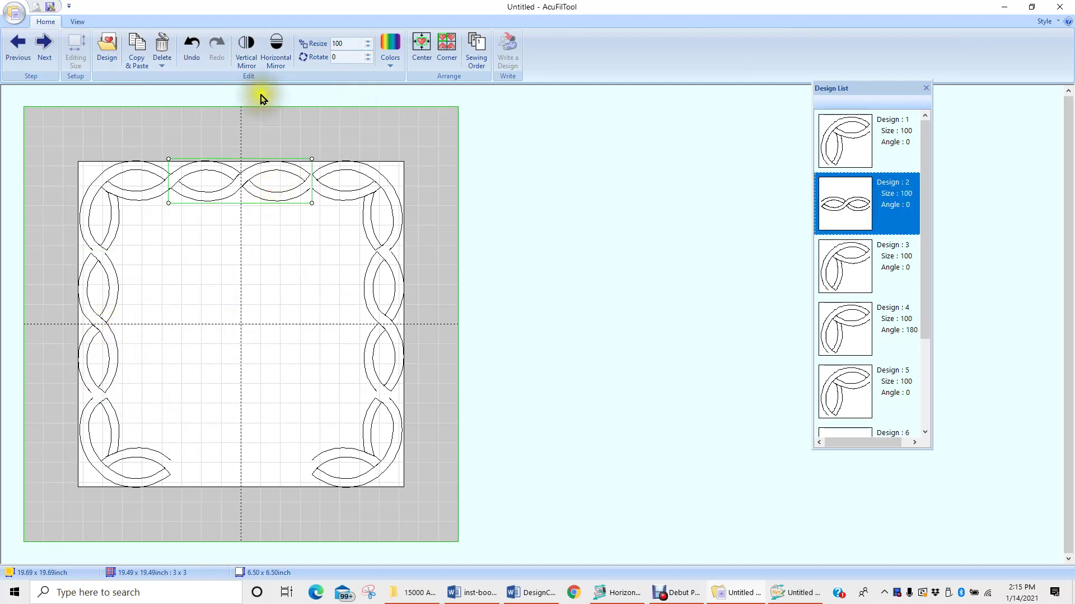
click(219, 154)
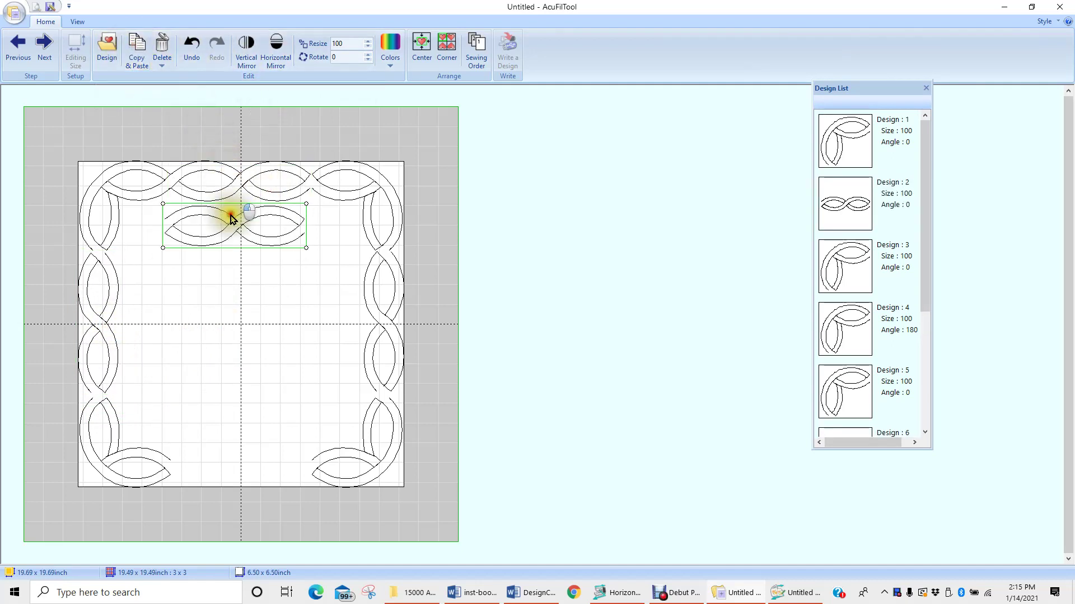
click(237, 472)
drag(237, 473, 236, 469)
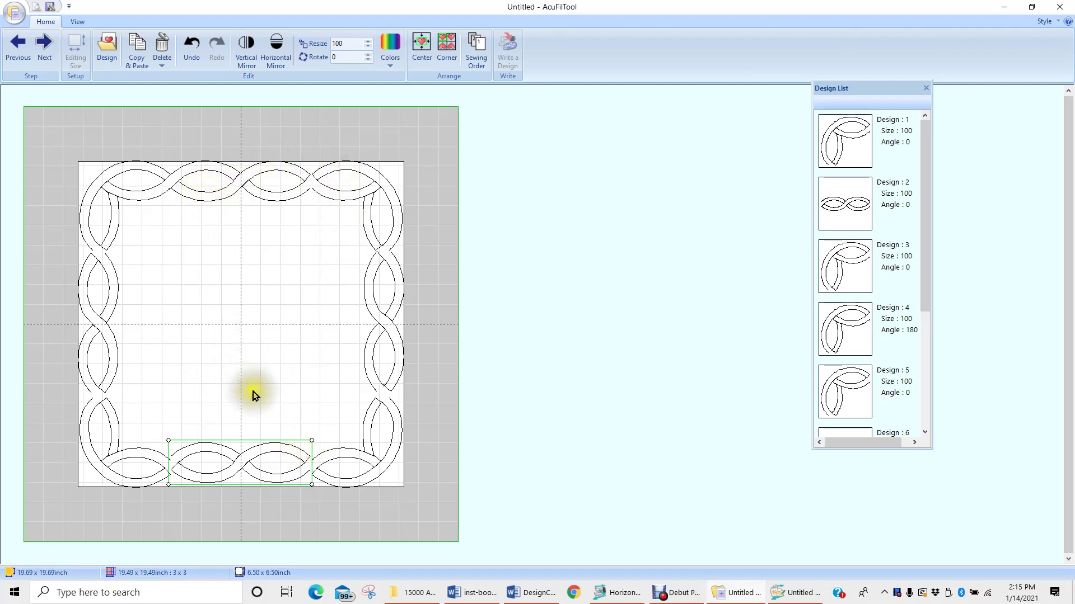
Shift the upper-left corner motif slightly down so its end joins the twisted motif on the left-hand edge.
click(78, 22)
click(16, 52)
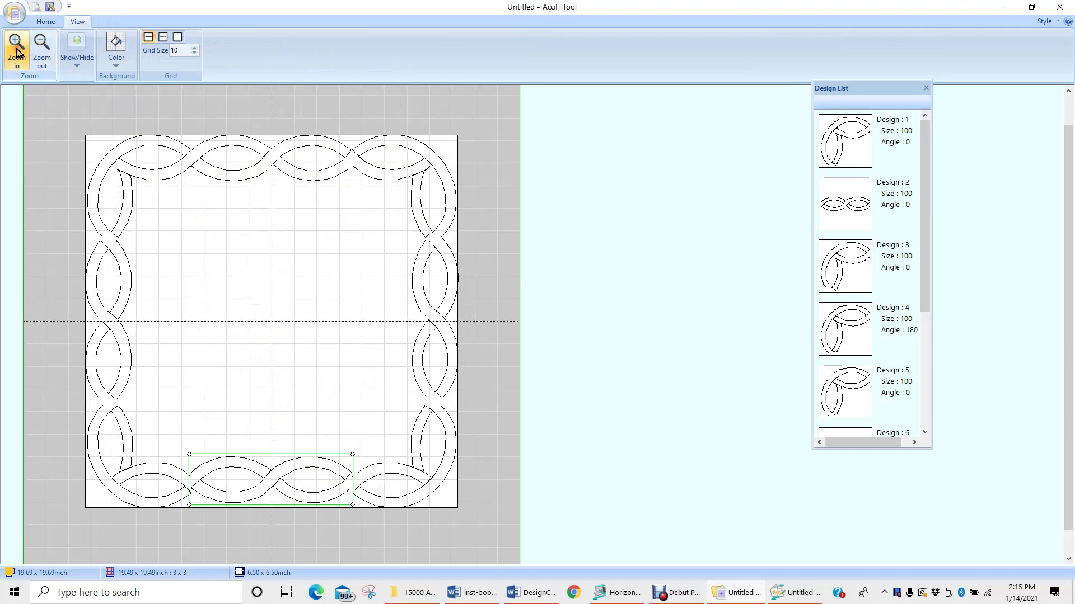
click(17, 51)
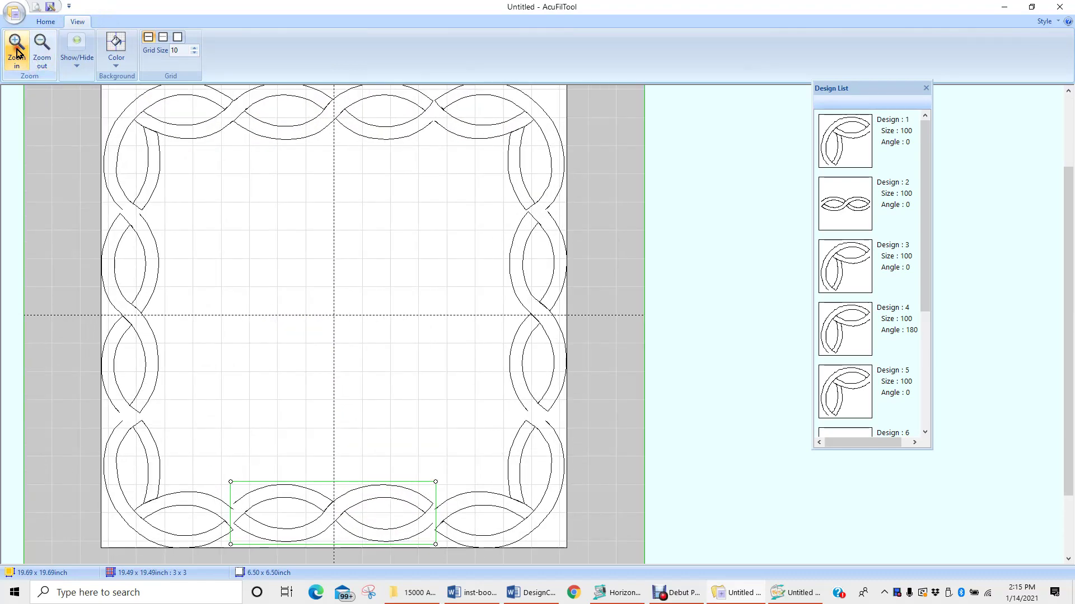
click(17, 51)
click(160, 153)
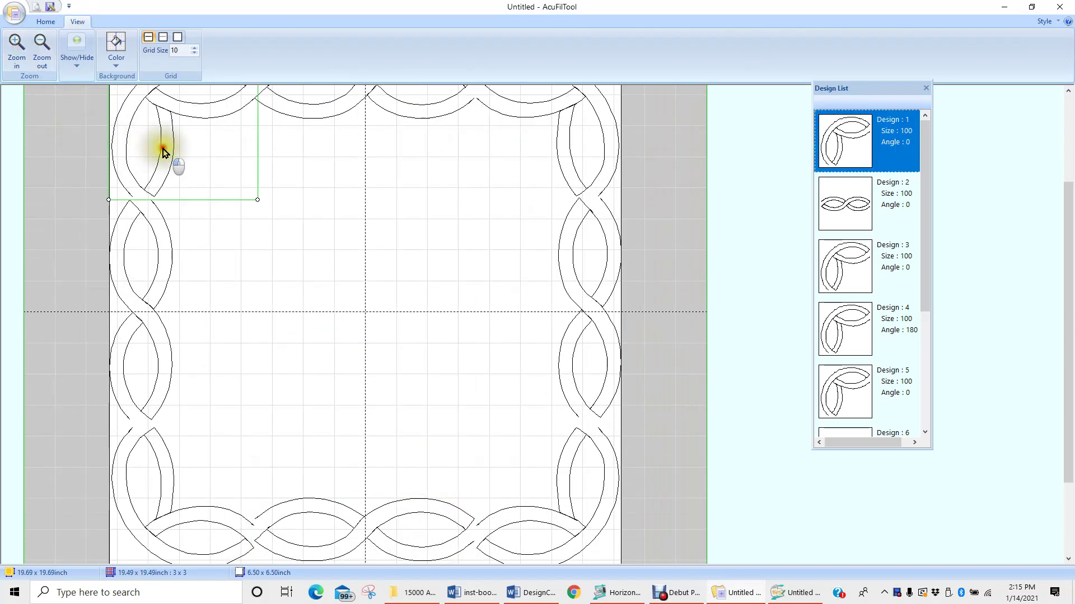
drag(161, 156, 161, 153)
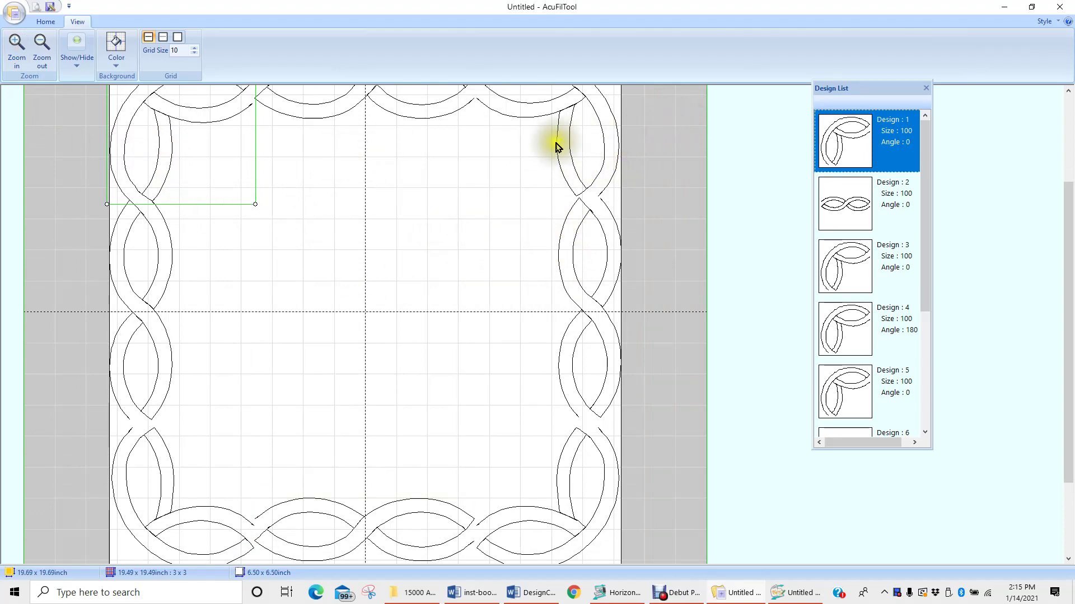
Nudge the upper twisted motif left and down so it meets the end of the upper-left corner motif.
scroll(556, 146, up, 3)
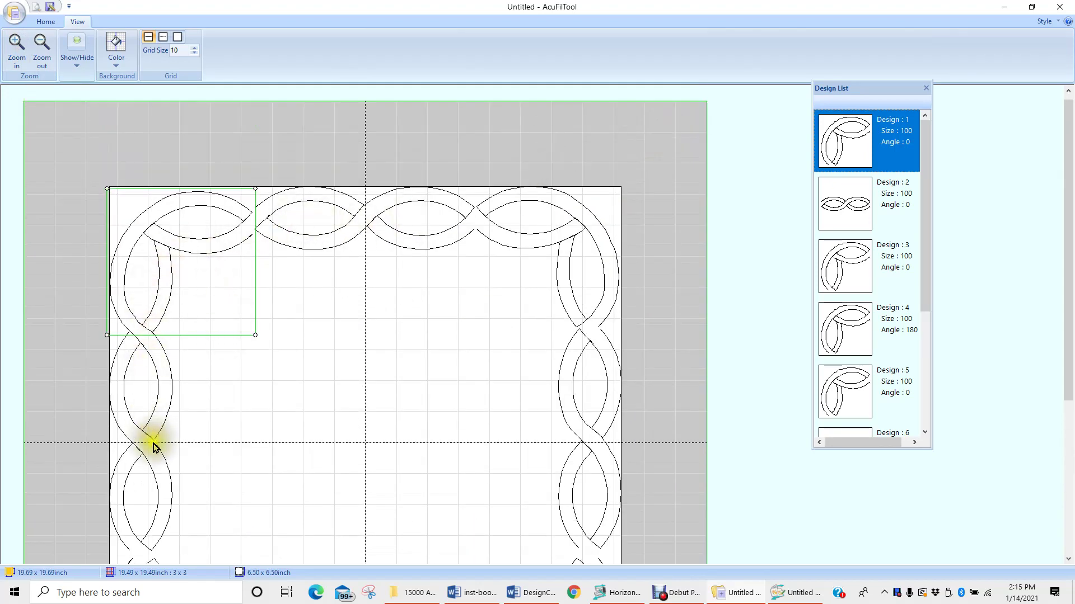
click(387, 223)
drag(387, 221, 384, 226)
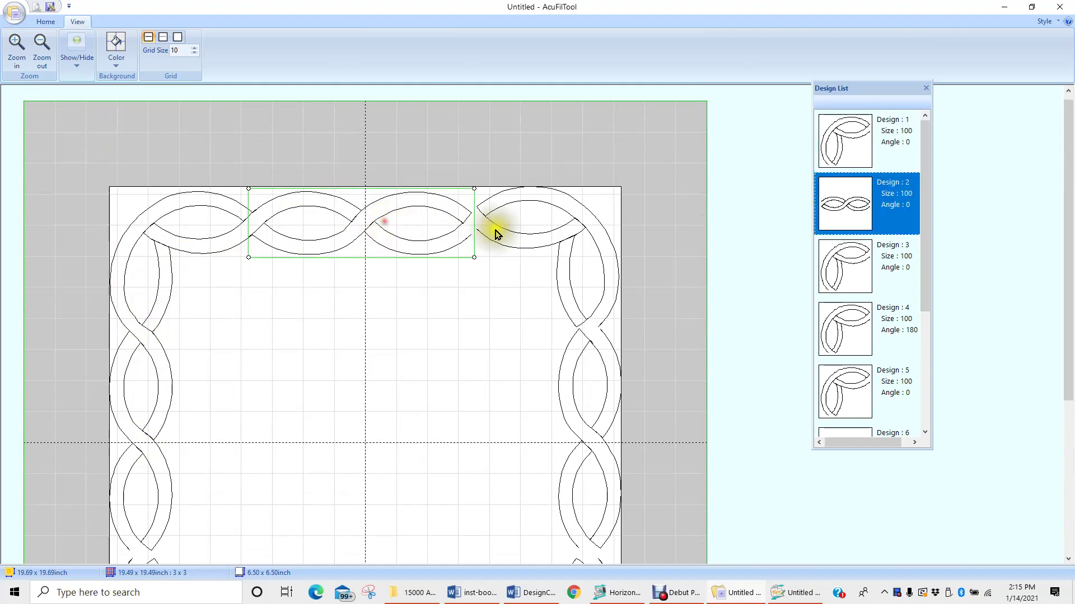
Nudge the upper-right corner motif against the upper twisted motif, and shift the right-hand twisted motif to meet the corner.
click(583, 240)
drag(582, 245, 579, 244)
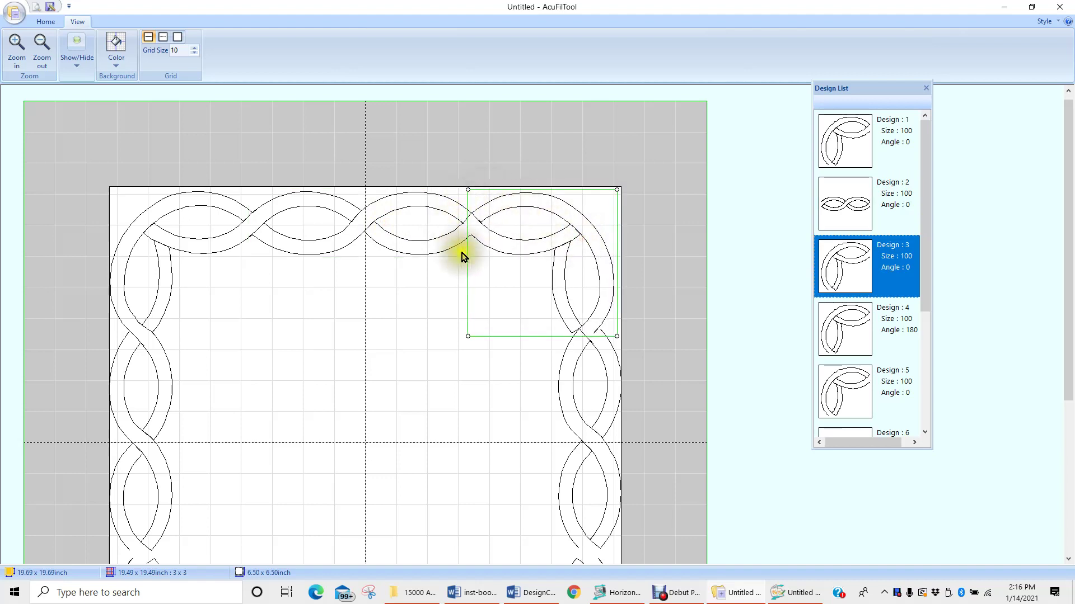
click(589, 410)
drag(589, 411, 584, 415)
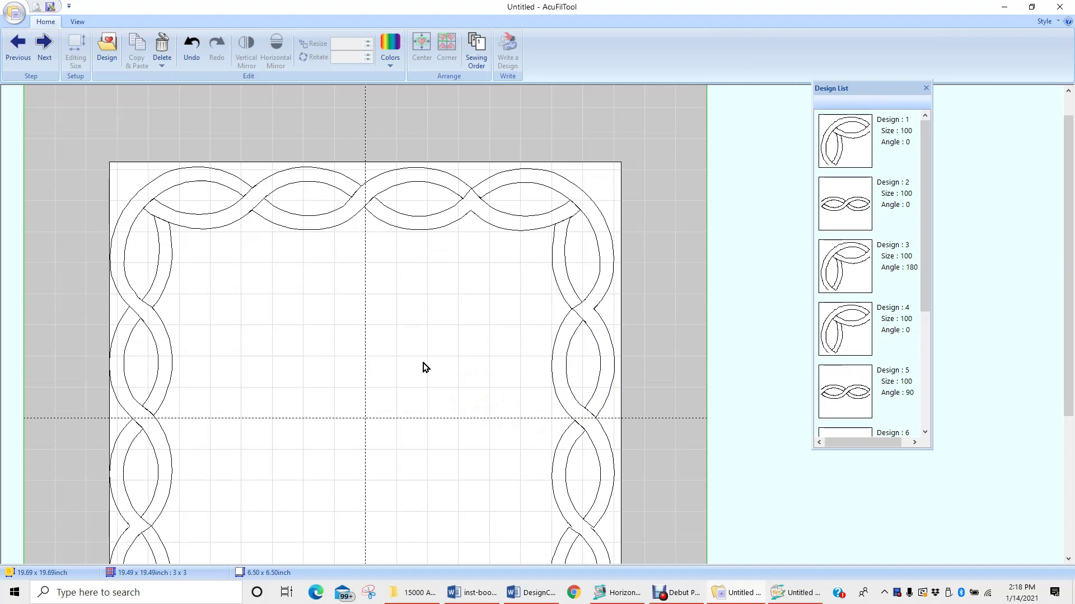
click(486, 304)
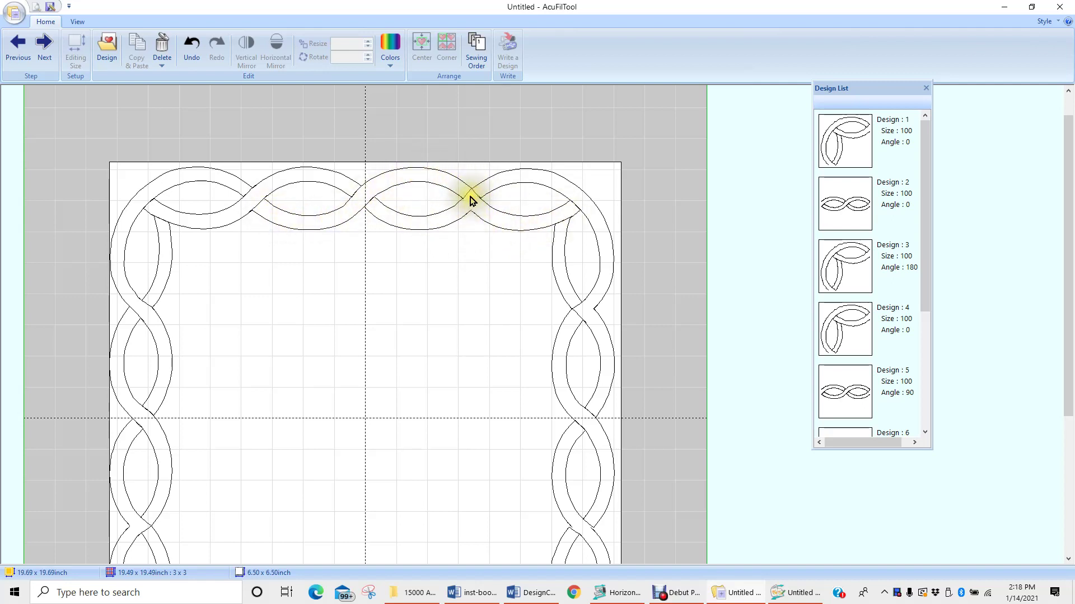
Rotate the upper-right corner motif to 90 degrees, mirror it horizontally, and refit it with the right-hand twisted motif.
click(569, 198)
drag(569, 198, 473, 285)
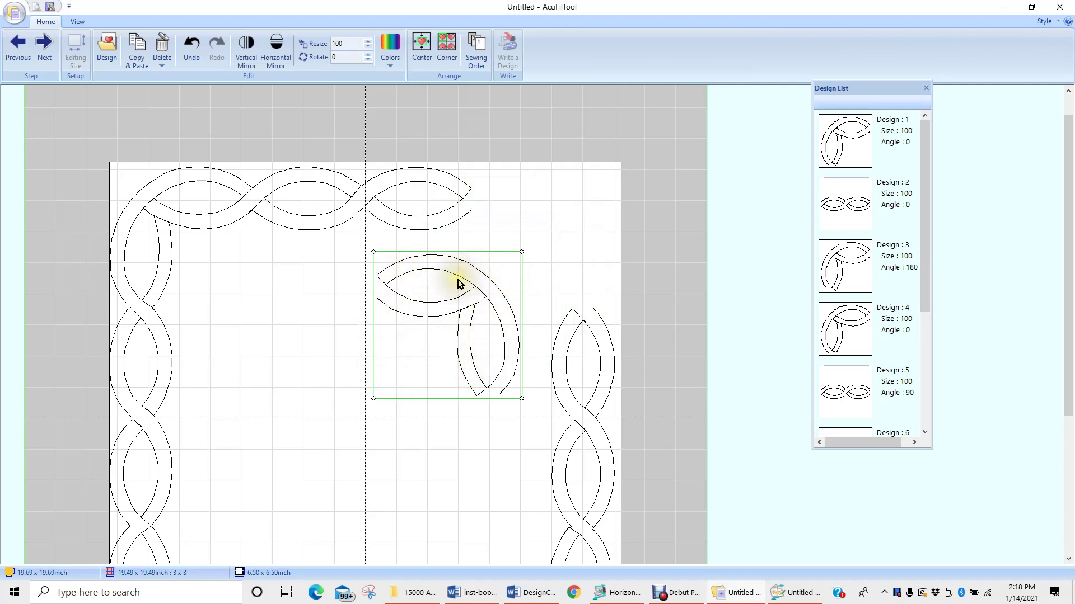
click(331, 58)
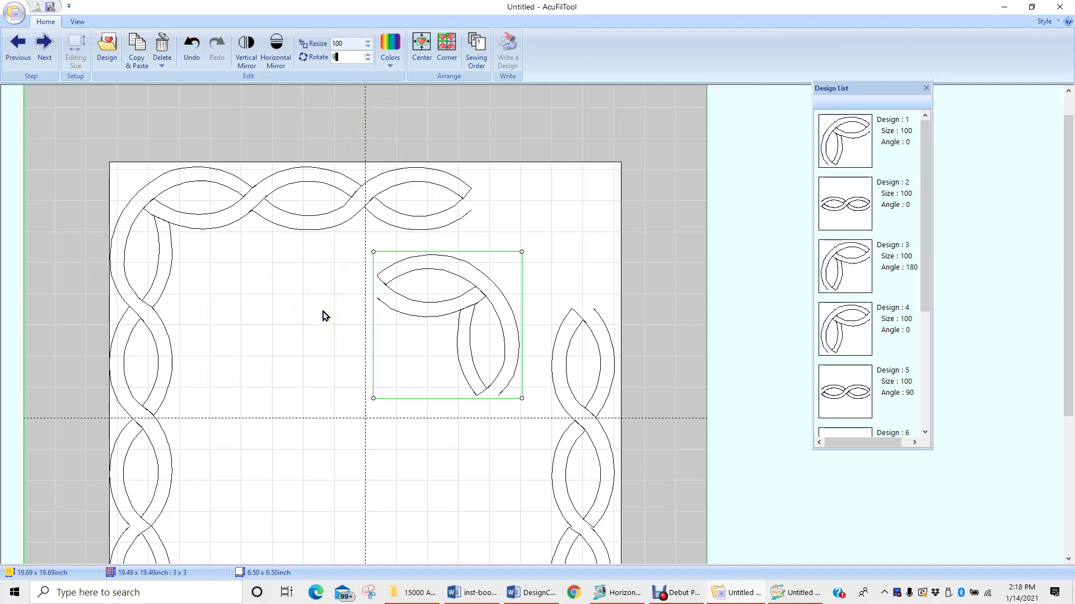
key(Return)
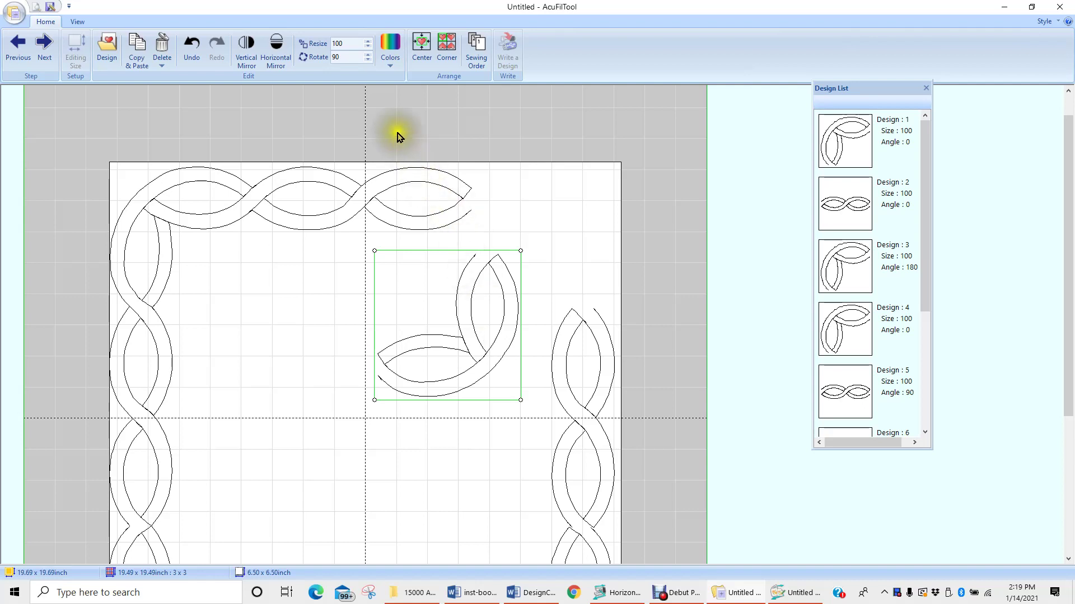
click(278, 47)
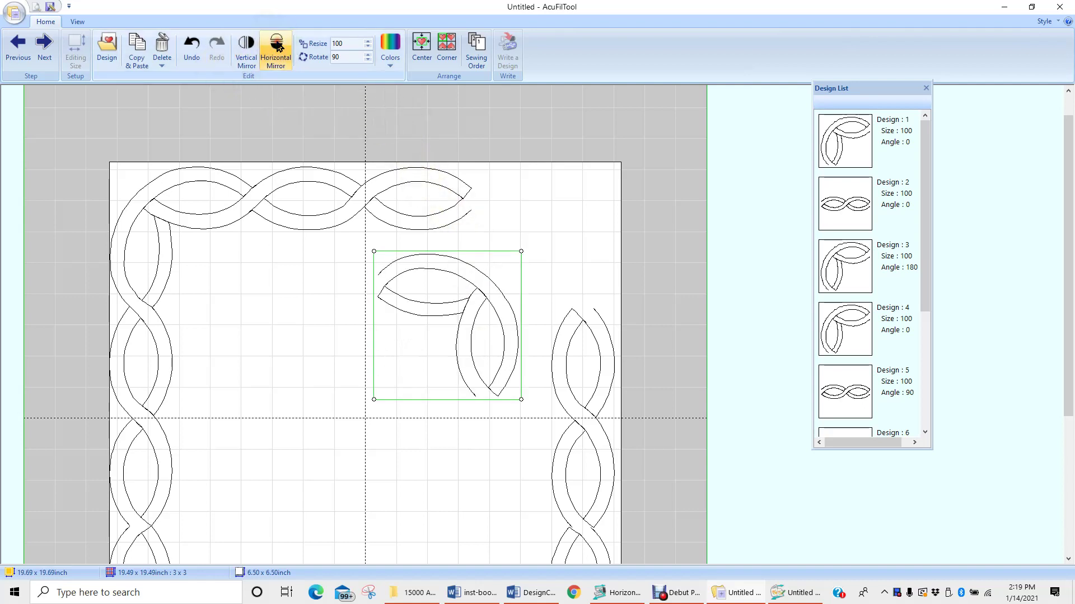
drag(439, 330, 532, 245)
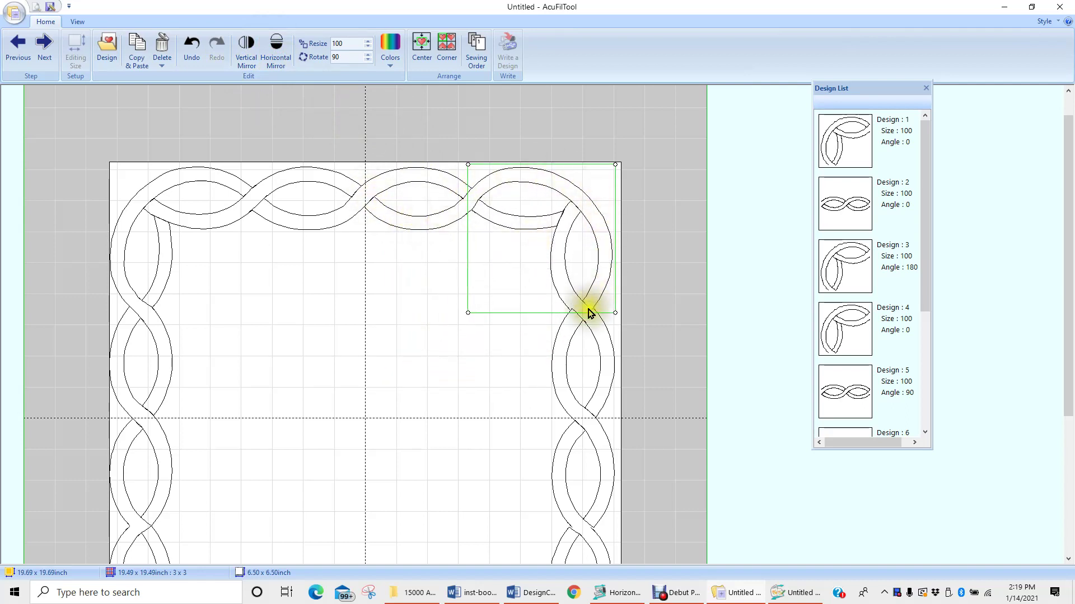
drag(584, 362, 583, 361)
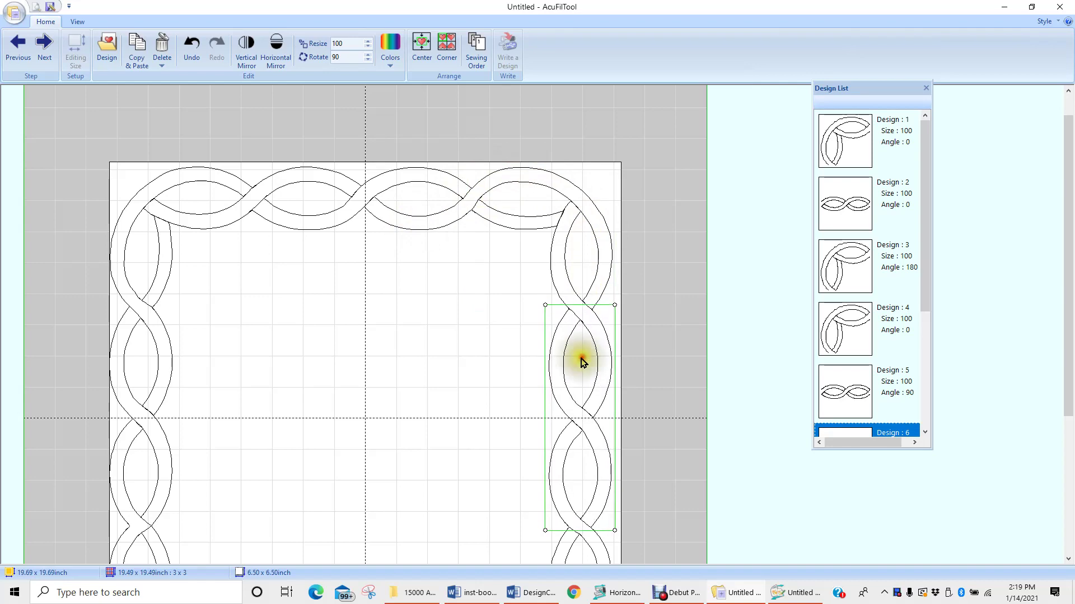
Try vertical and horizontal mirroring of the lower-right corner motif and return it to its corner.
scroll(568, 413, down, 4)
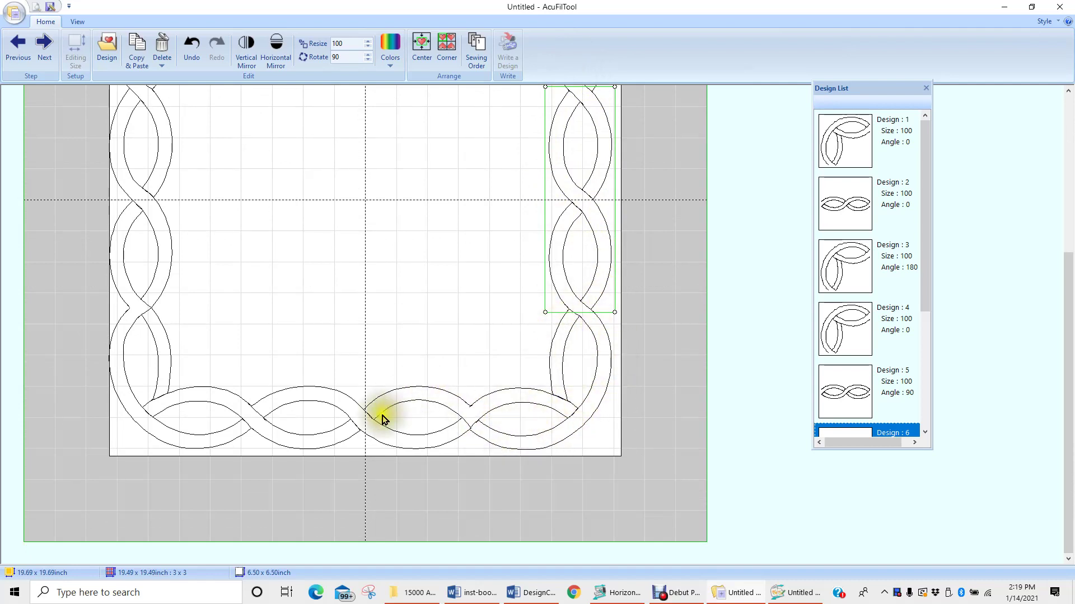
drag(557, 423, 441, 276)
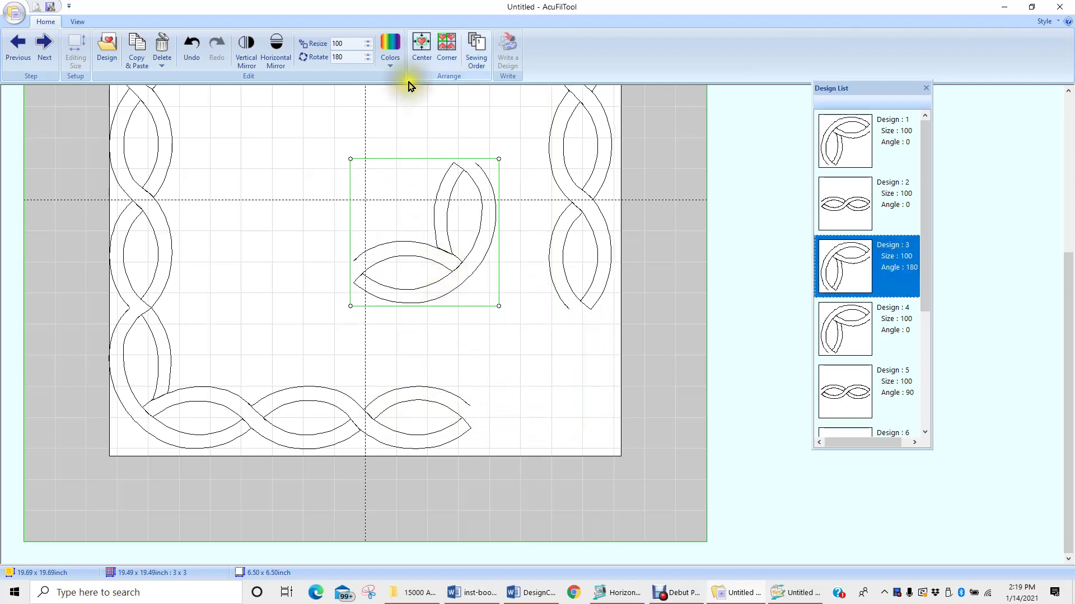
click(248, 57)
click(276, 48)
click(276, 48)
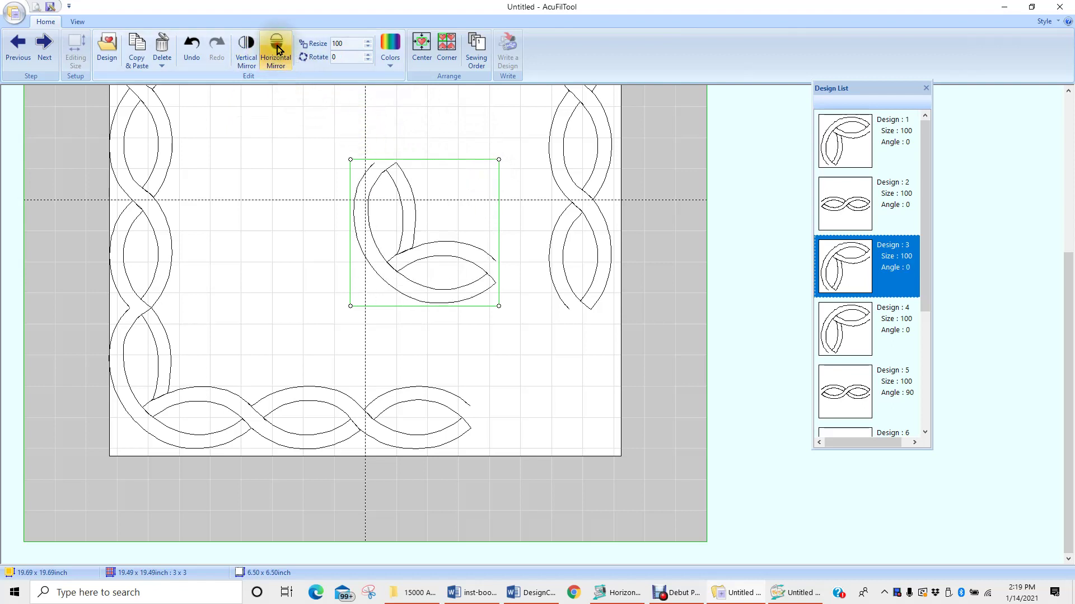
click(249, 62)
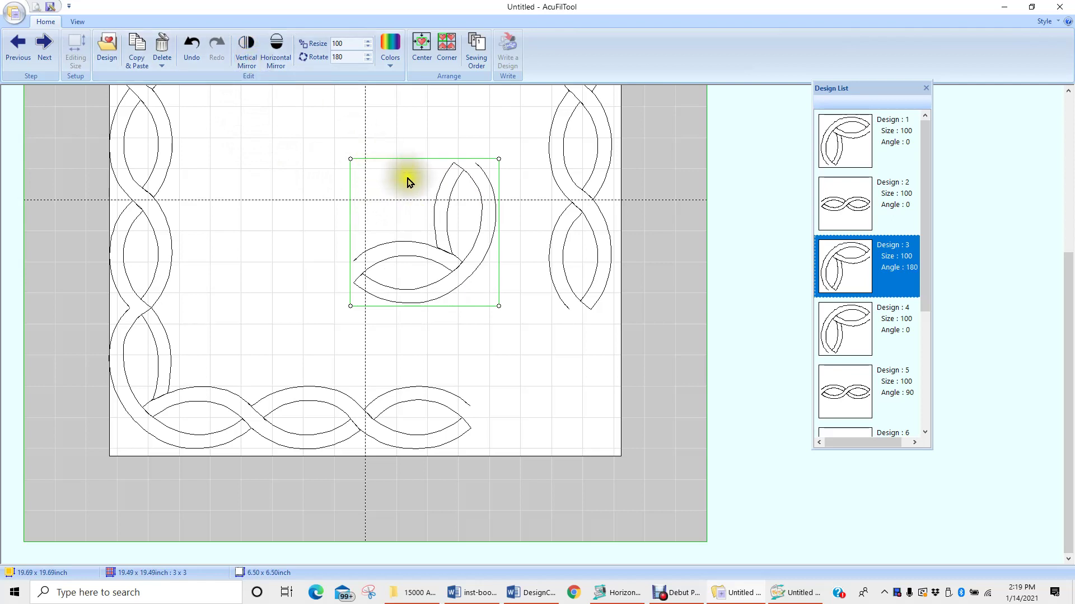
drag(438, 258, 551, 402)
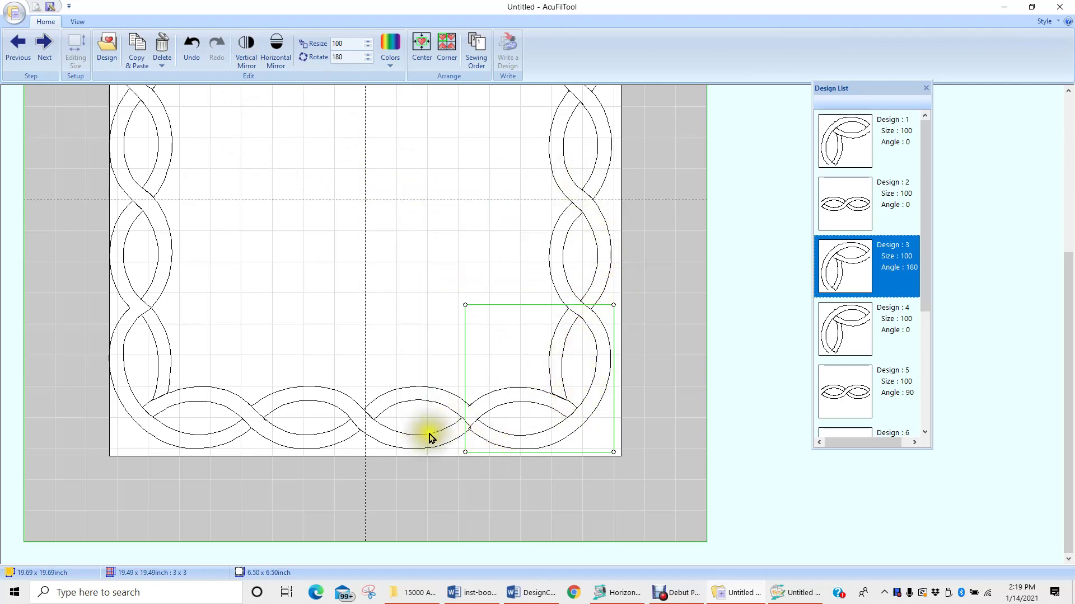
Mirror the lower twisted motif horizontally and nudge it into line between the two lower corner motifs.
click(345, 424)
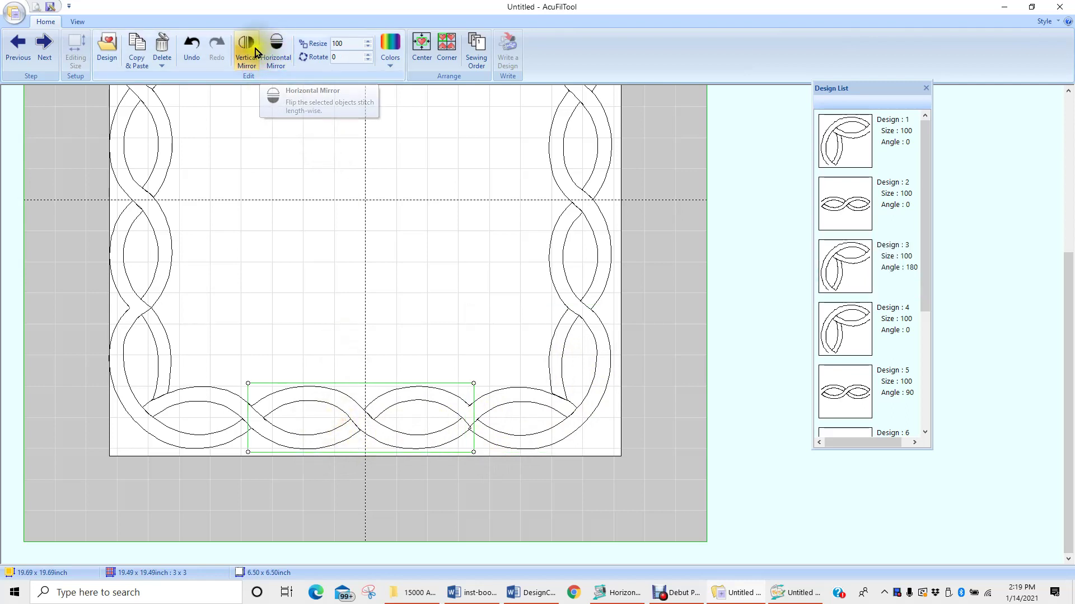
click(277, 48)
drag(392, 432, 389, 428)
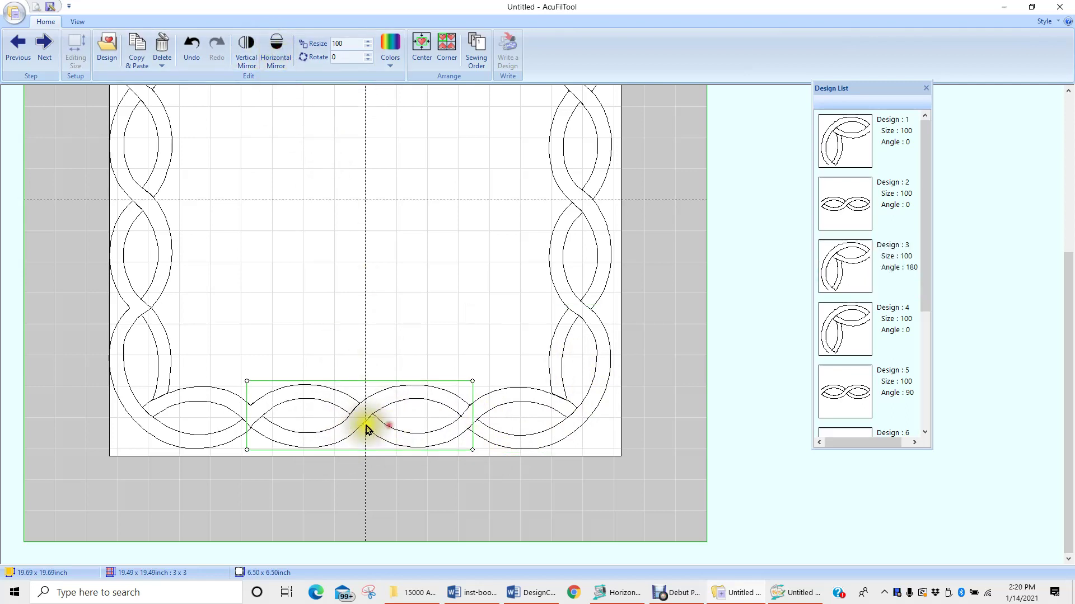
Rotate the lower-left corner motif to 90 degrees, mirror it horizontally, and refit it against the left and lower twisted motifs.
click(158, 387)
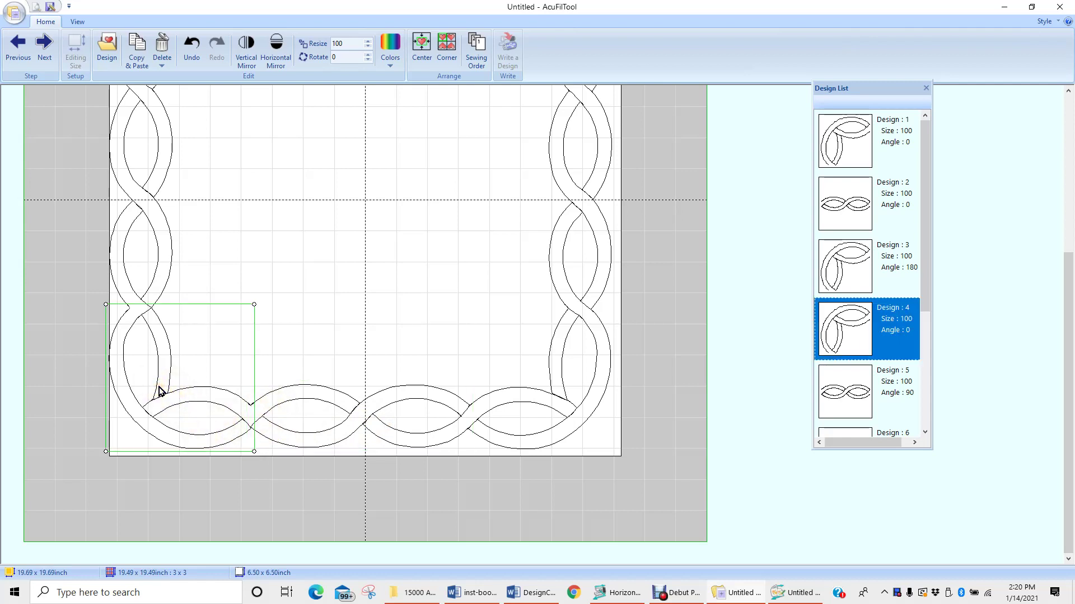
drag(159, 390, 275, 261)
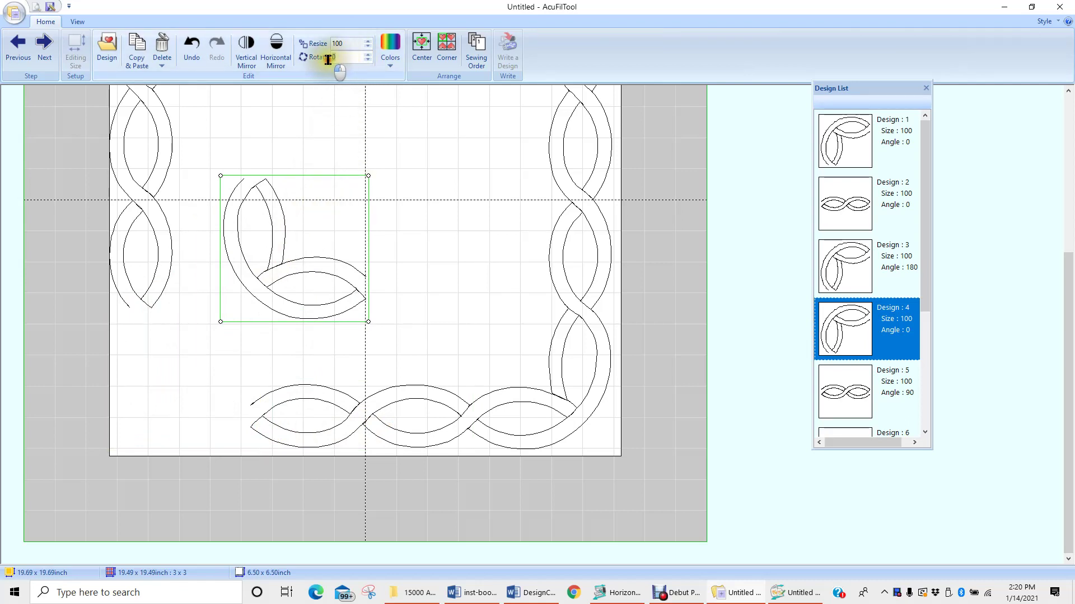
text(90)
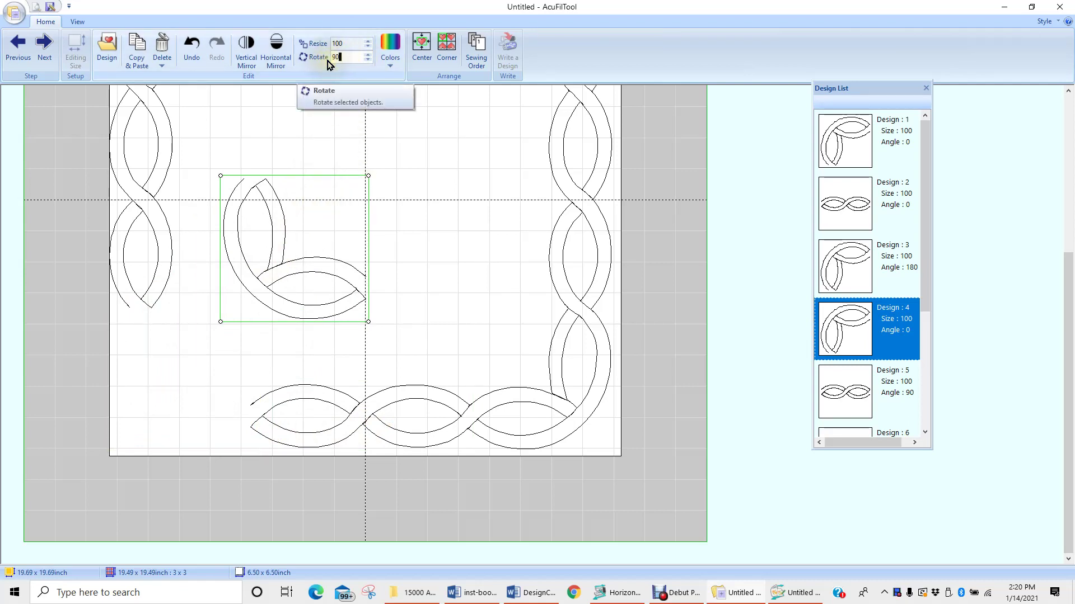
key(Return)
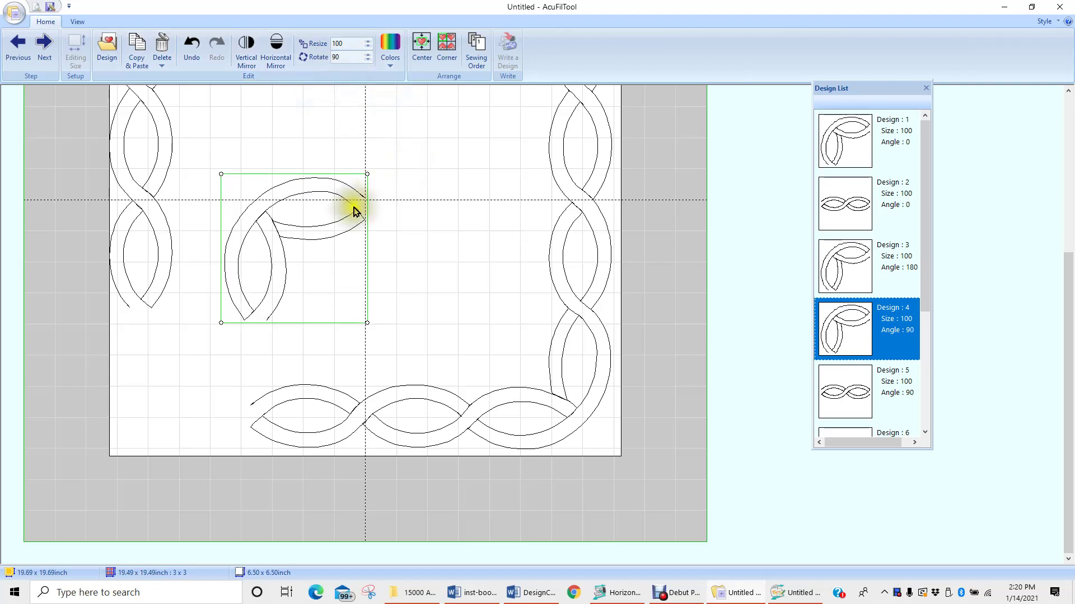
click(275, 44)
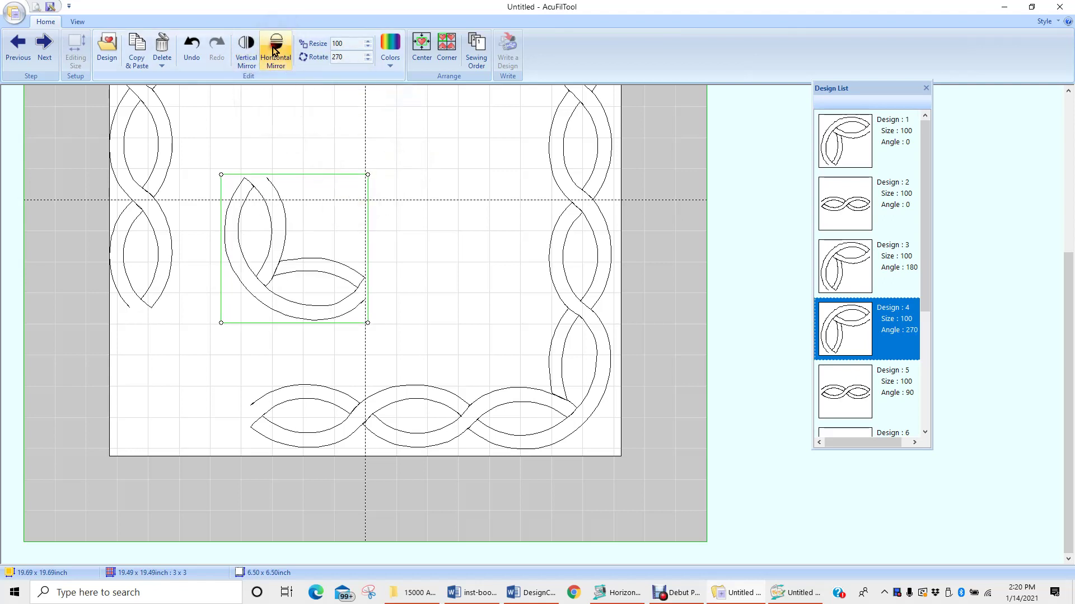
drag(300, 267, 182, 397)
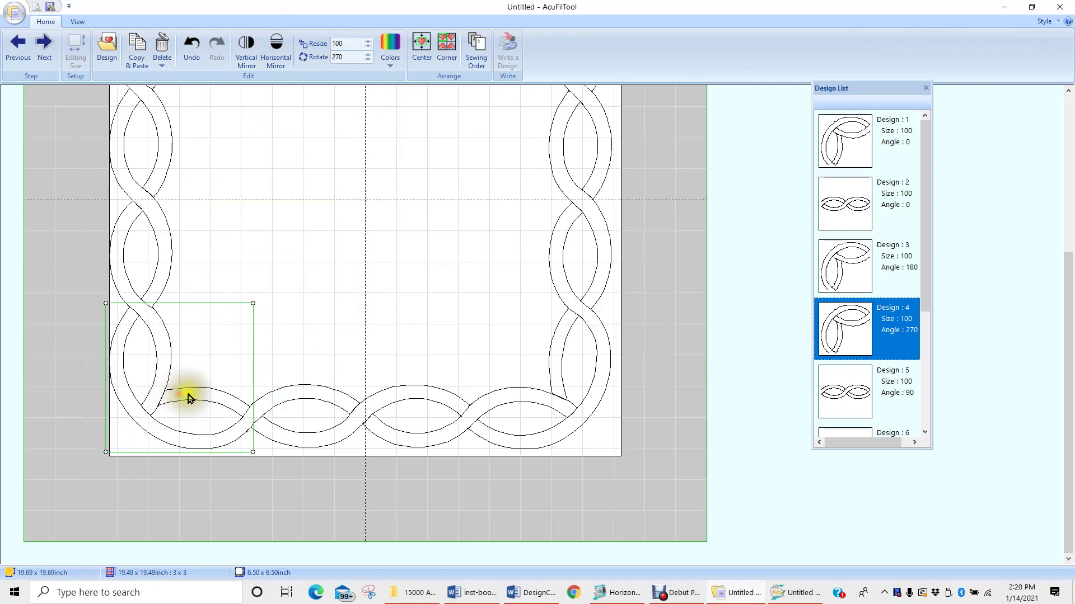
drag(188, 396, 189, 396)
click(321, 409)
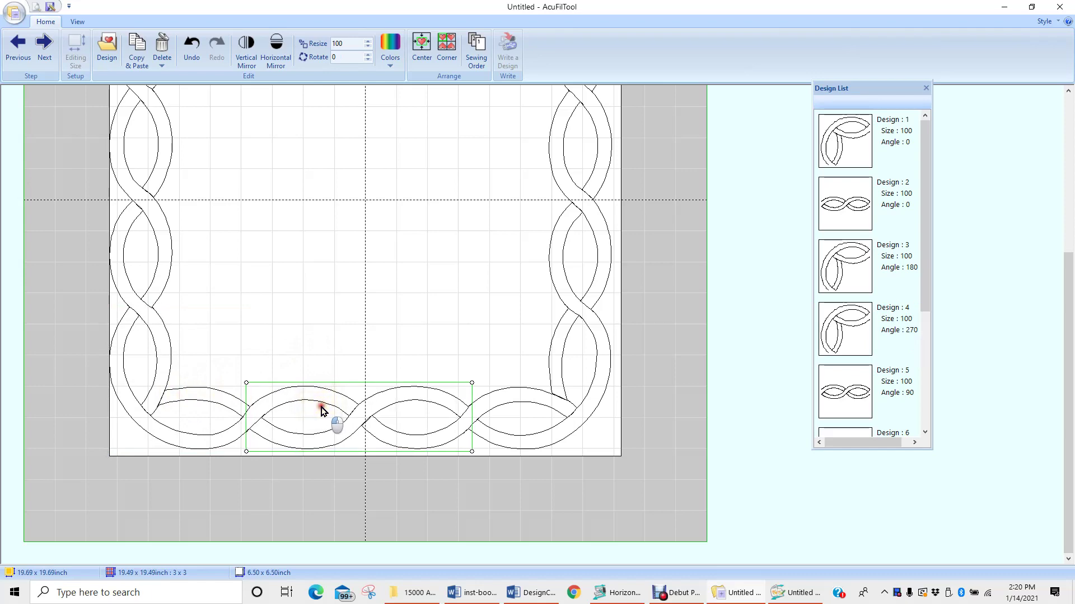
Inspect the joins between the corner and twisted motifs all around the frame.
scroll(439, 249, up, 4)
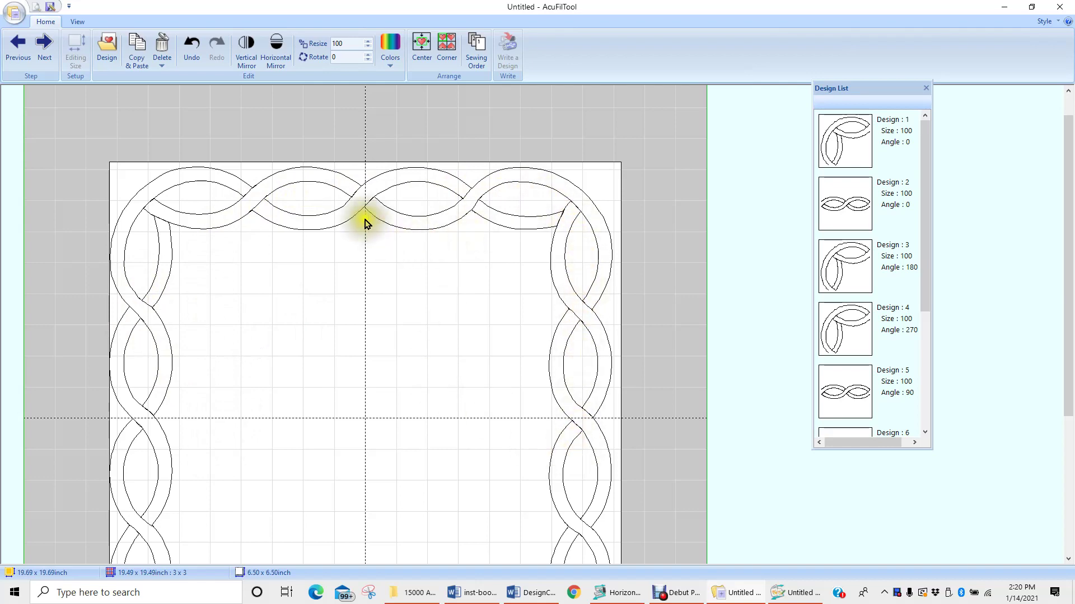
scroll(494, 233, down, 1)
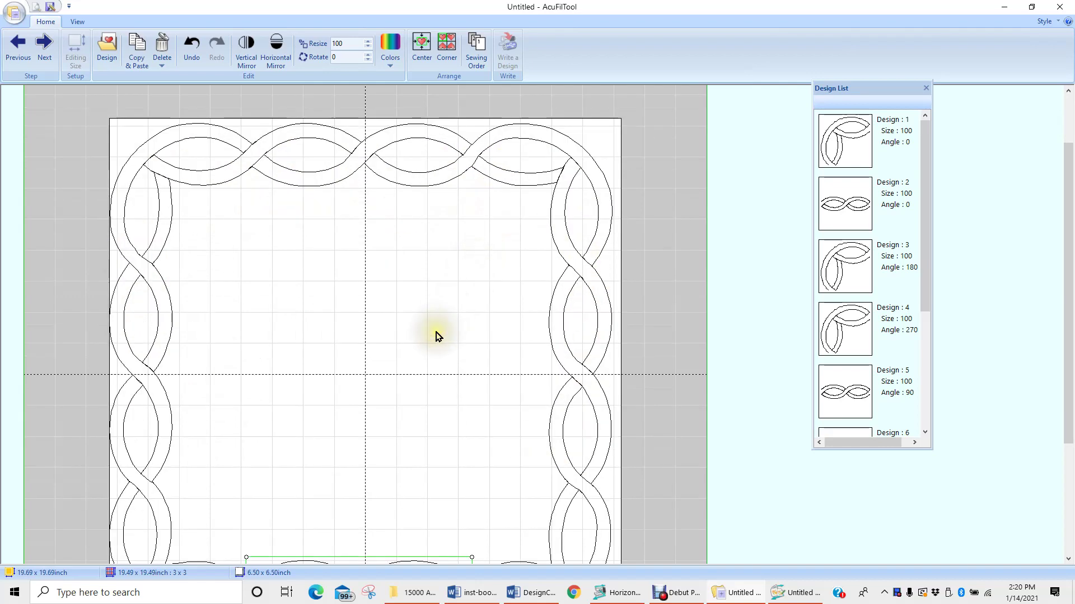
scroll(438, 336, down, 1)
scroll(438, 336, down, 1)
click(418, 311)
click(414, 285)
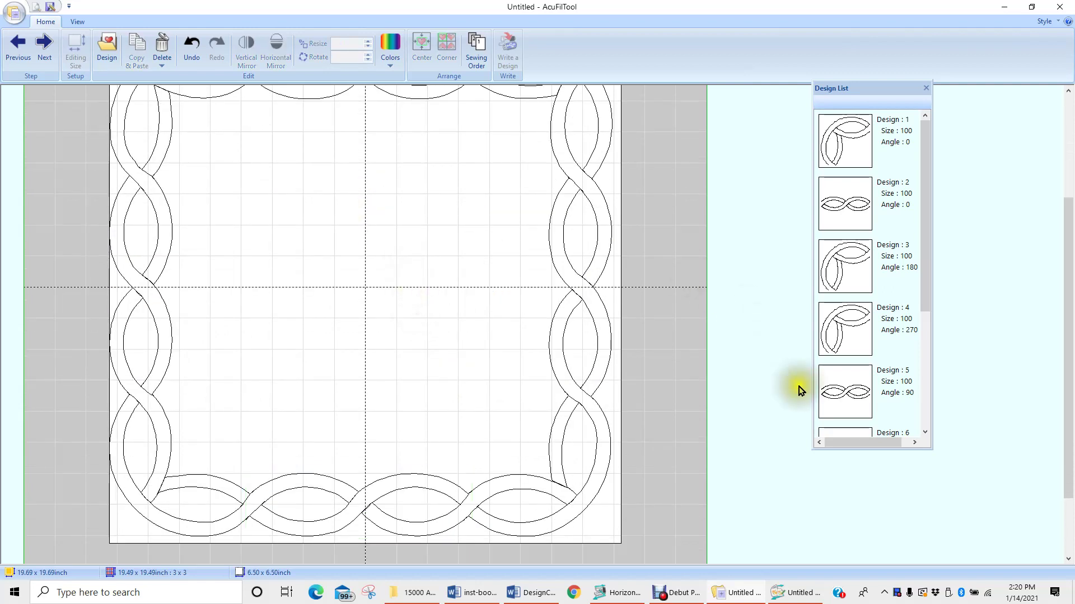
click(431, 191)
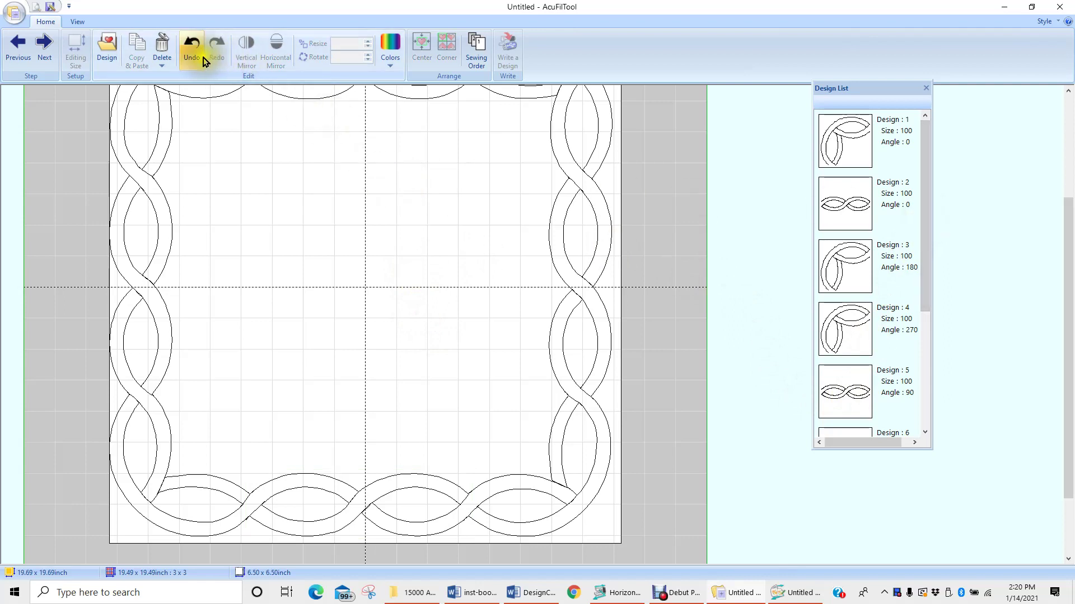
click(78, 23)
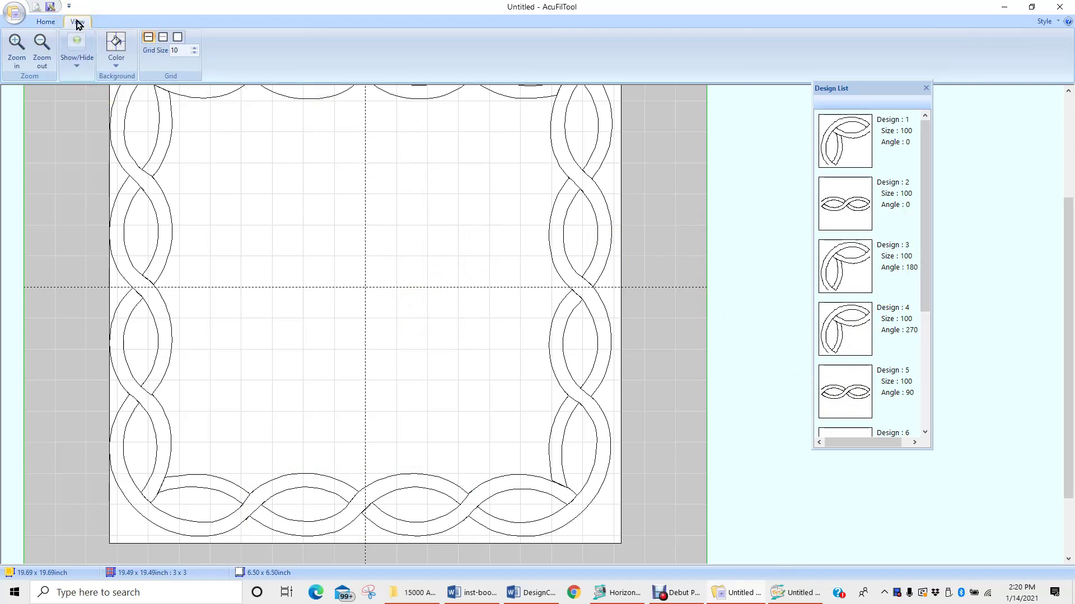
click(44, 46)
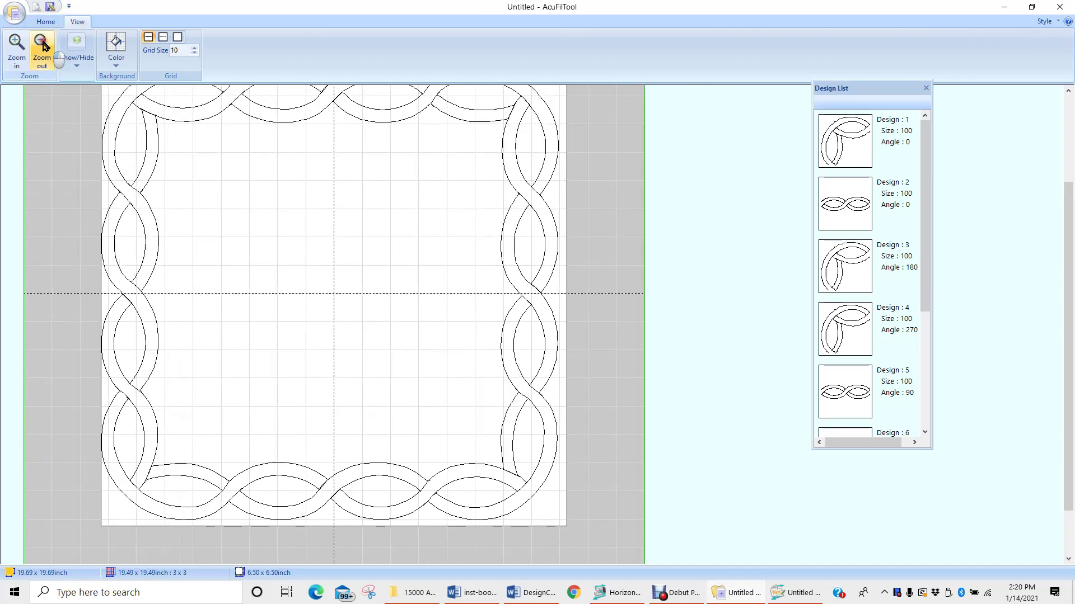
Set the sewing order of the eight motifs clockwise around the frame, from the upper-left corner motif to the left twisted motif.
click(44, 46)
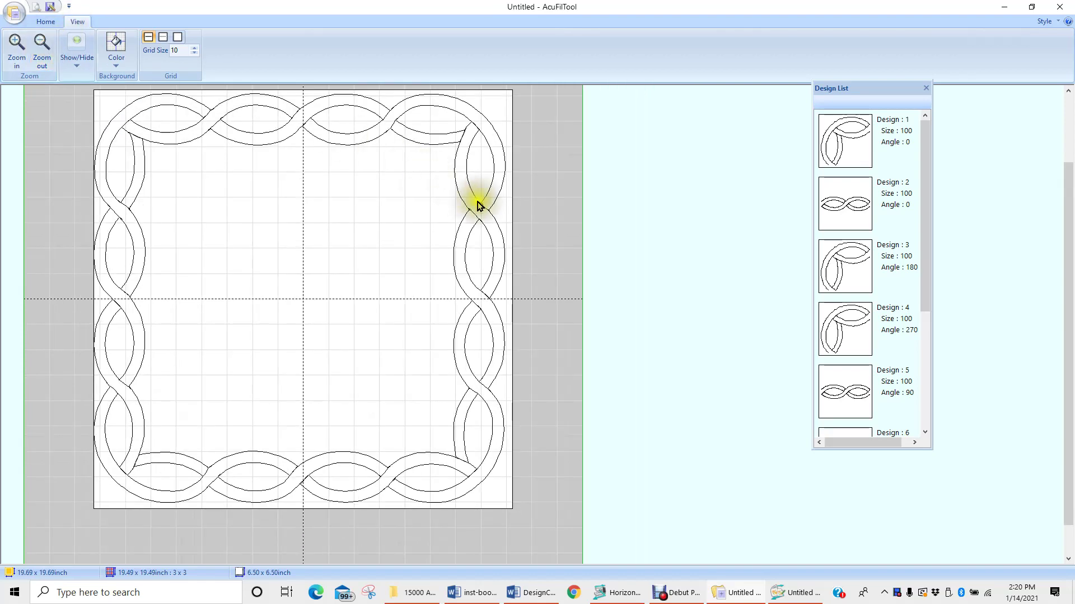
scroll(578, 215, up, 1)
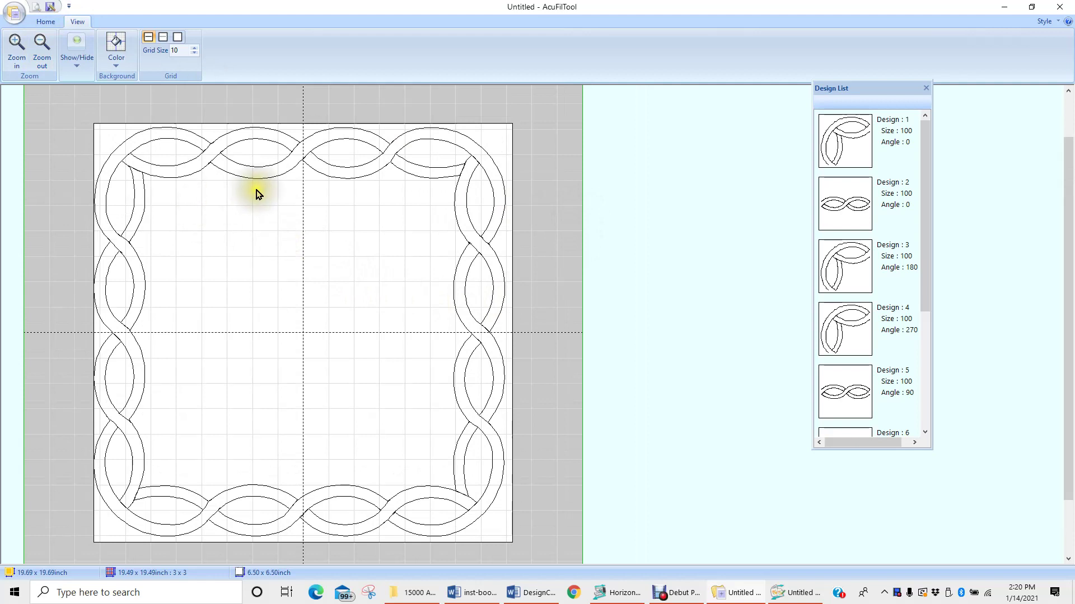
click(46, 22)
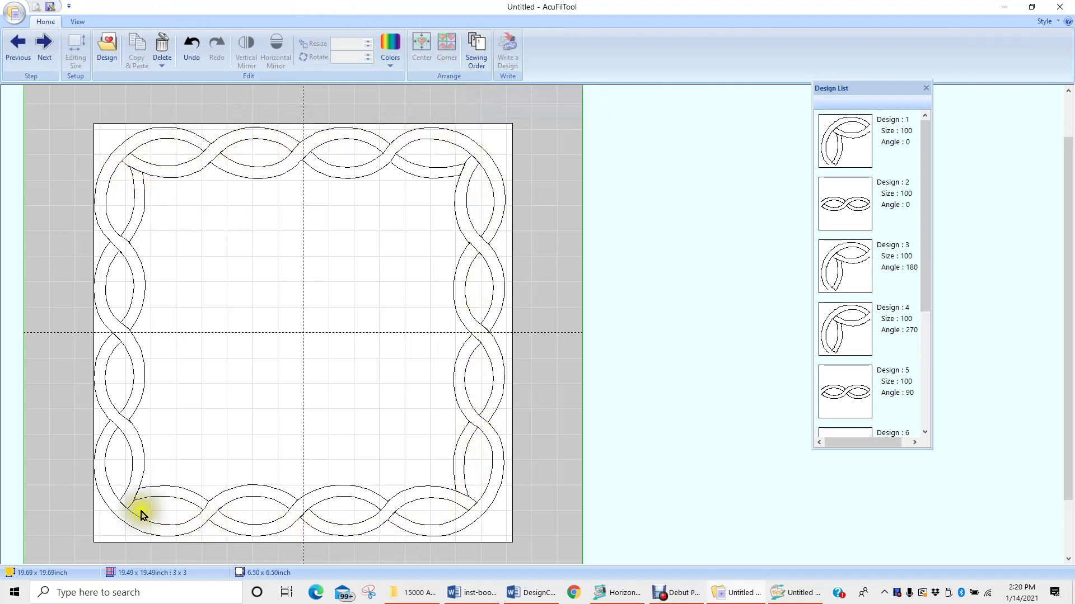
drag(883, 92, 680, 116)
click(479, 53)
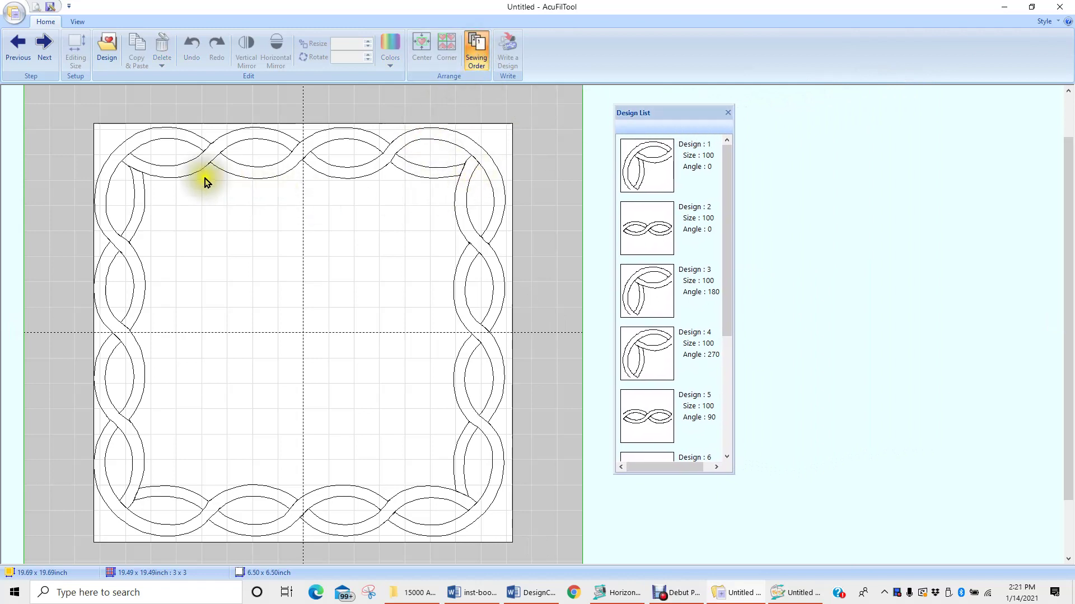
click(140, 166)
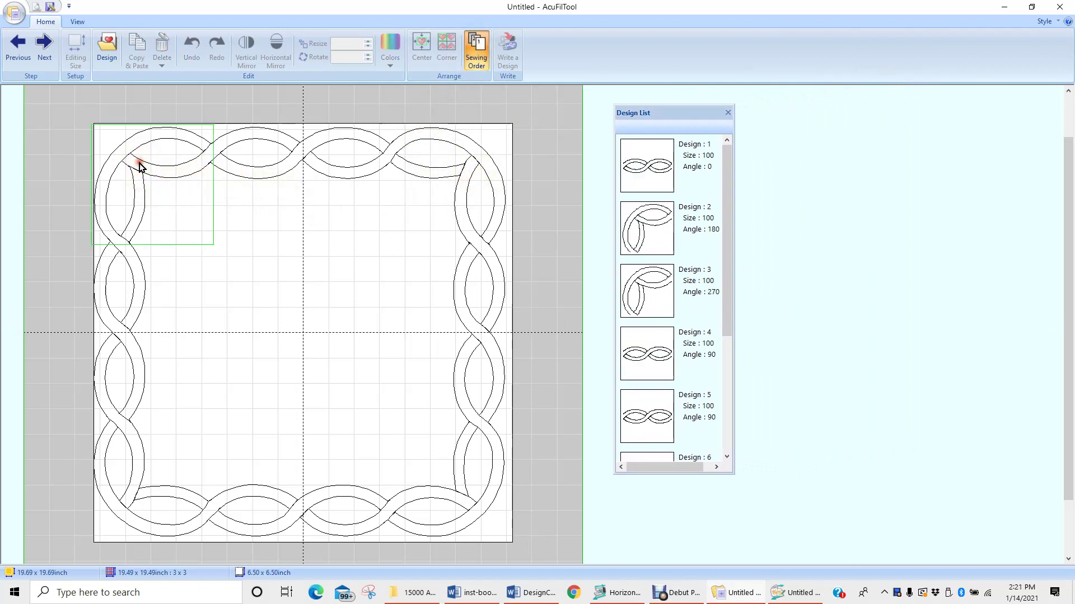
click(301, 149)
click(468, 196)
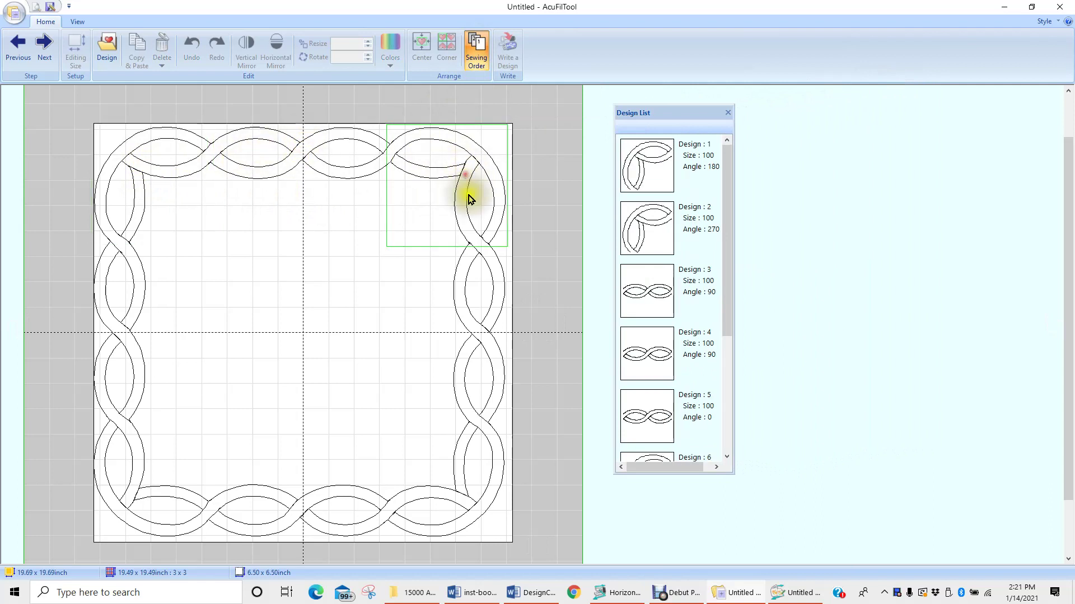
click(482, 331)
click(465, 504)
click(324, 520)
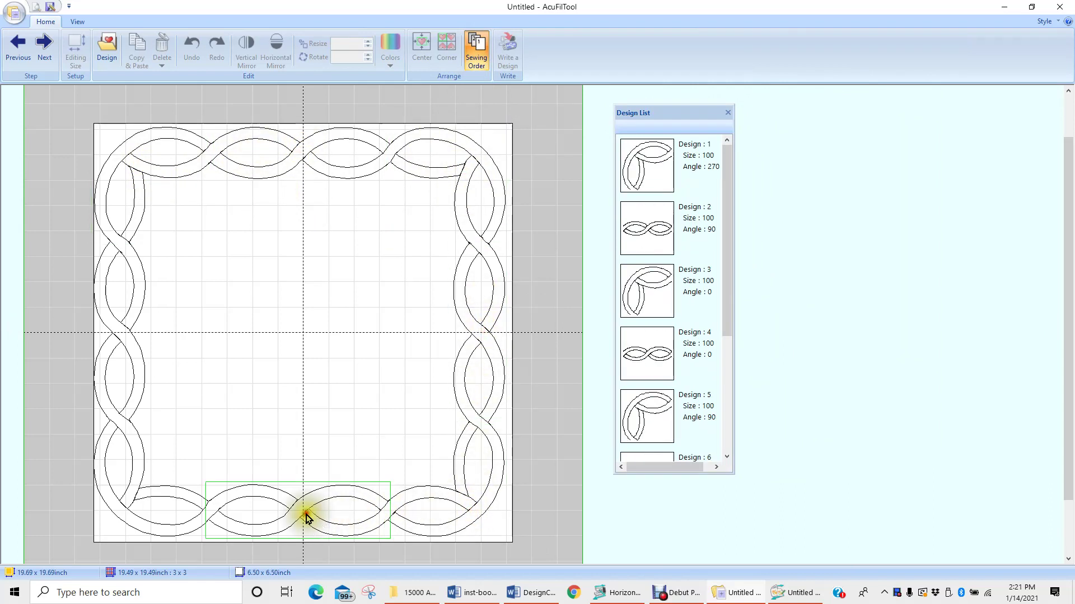
click(122, 498)
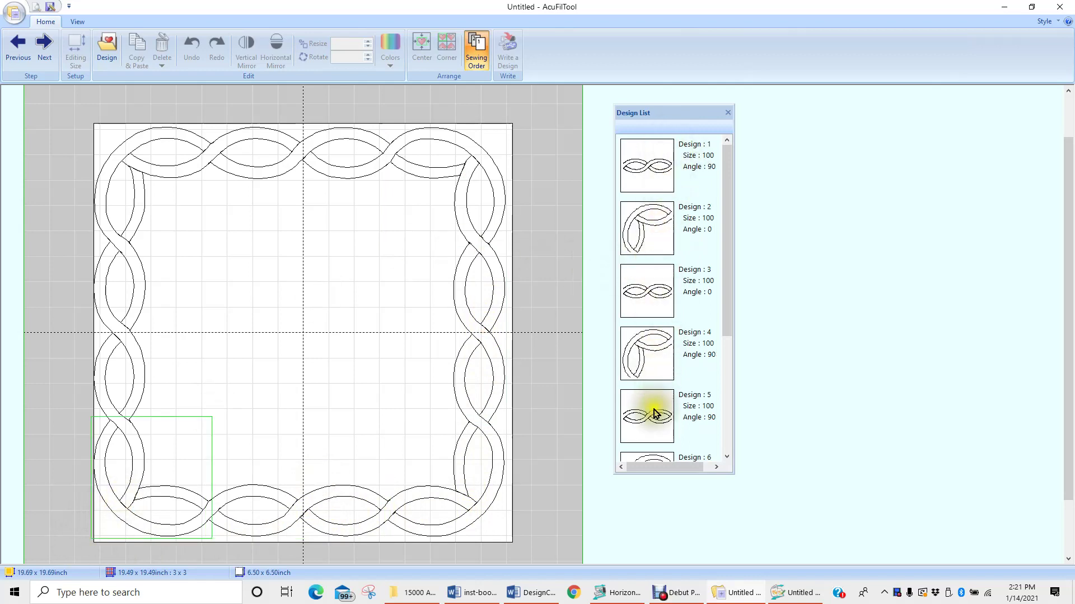
click(124, 330)
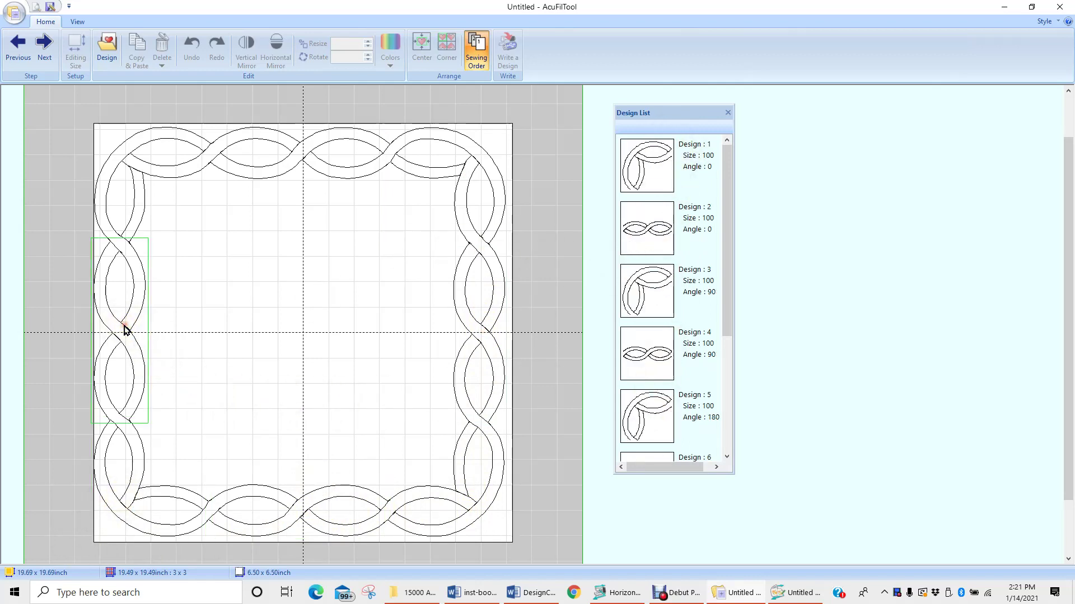
click(476, 49)
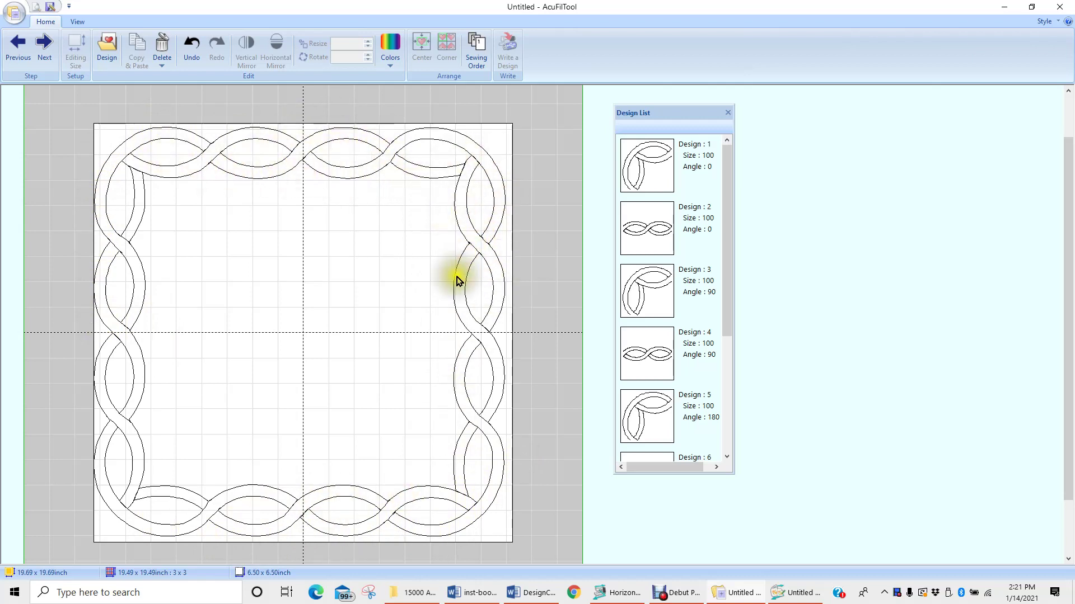
Select all eight motifs in the frame and center them together in the editing area.
click(650, 165)
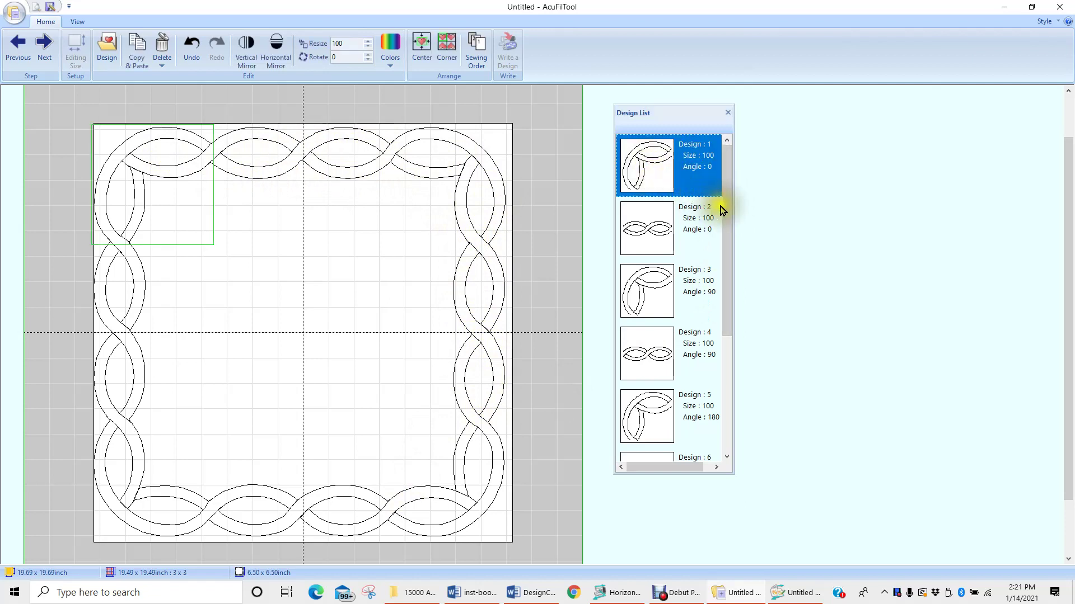
drag(727, 208, 716, 354)
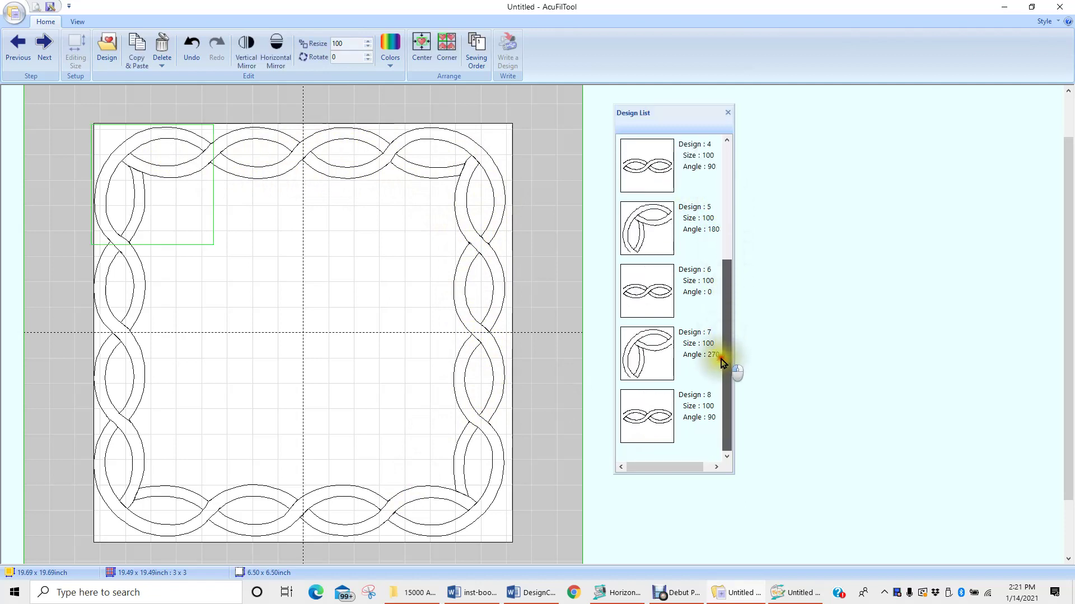
shift+click(648, 420)
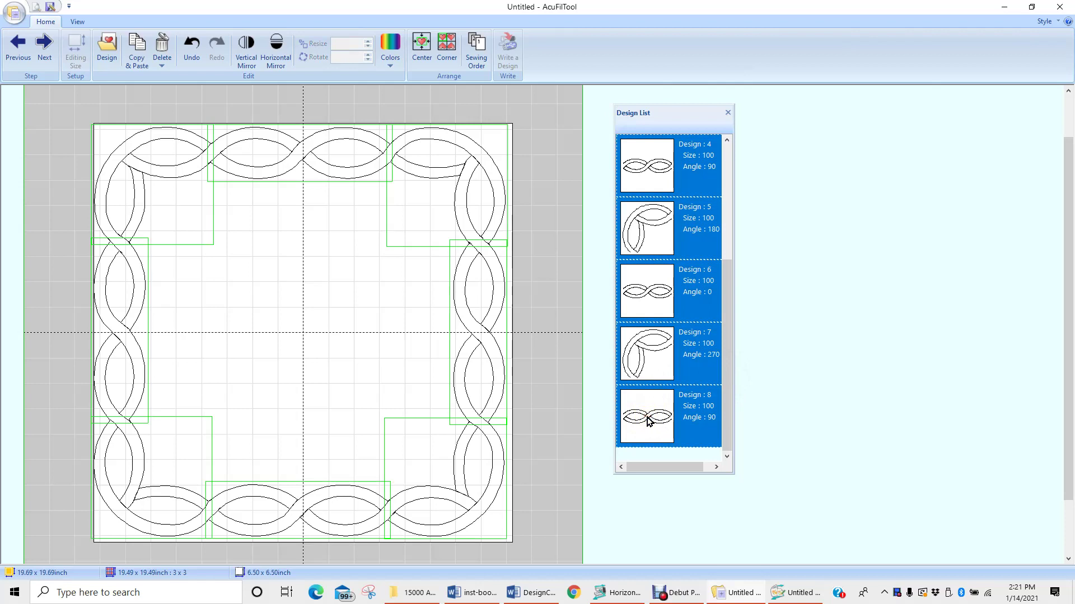
click(422, 47)
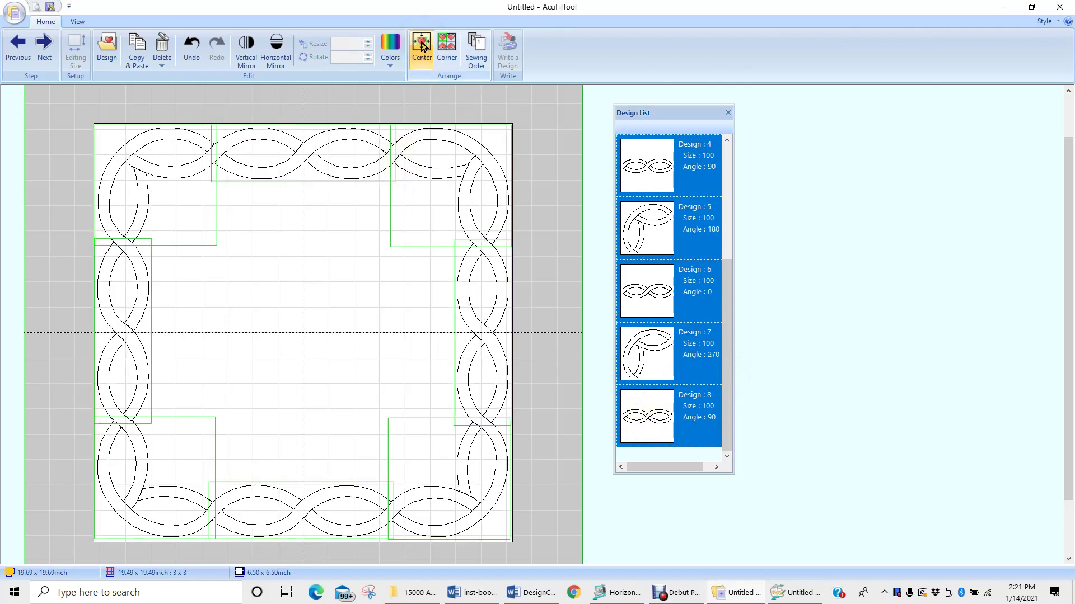
click(542, 285)
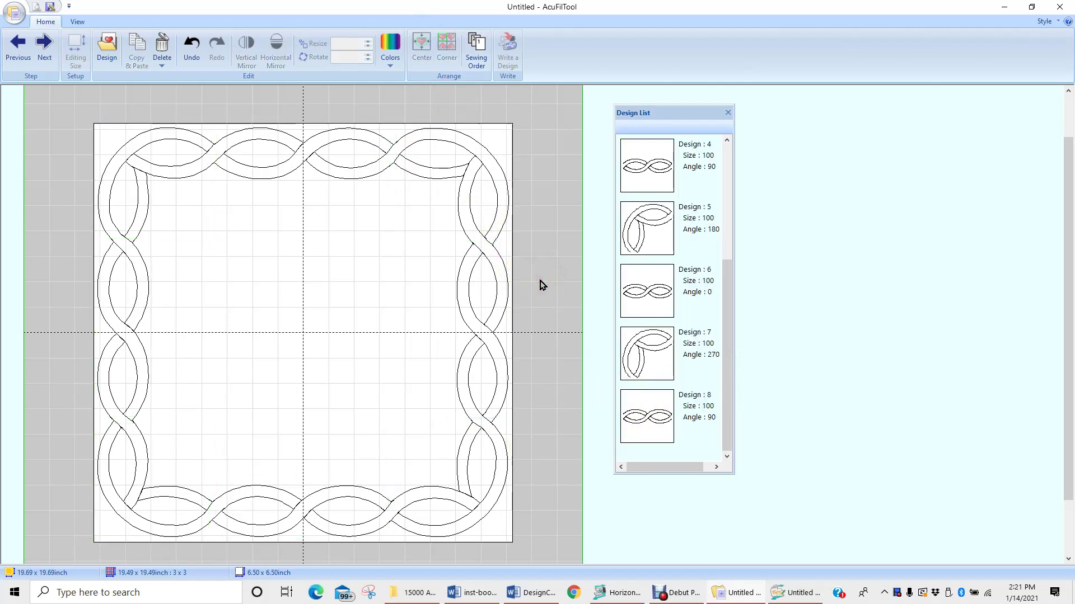
Preview the centered frame in the write-a-design stage and return to the editing stage.
click(108, 50)
click(67, 102)
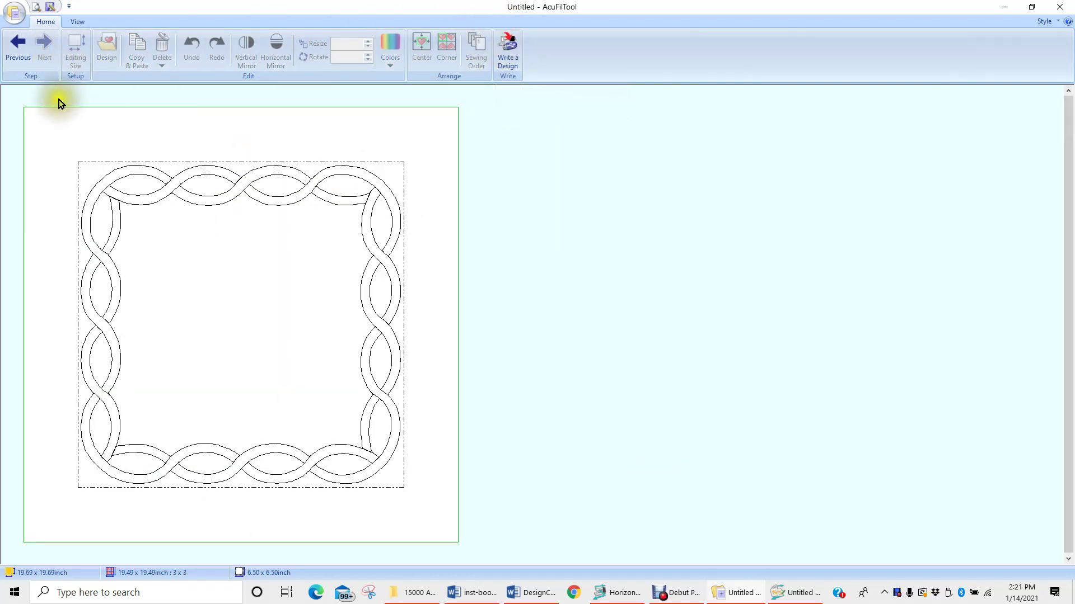
click(19, 49)
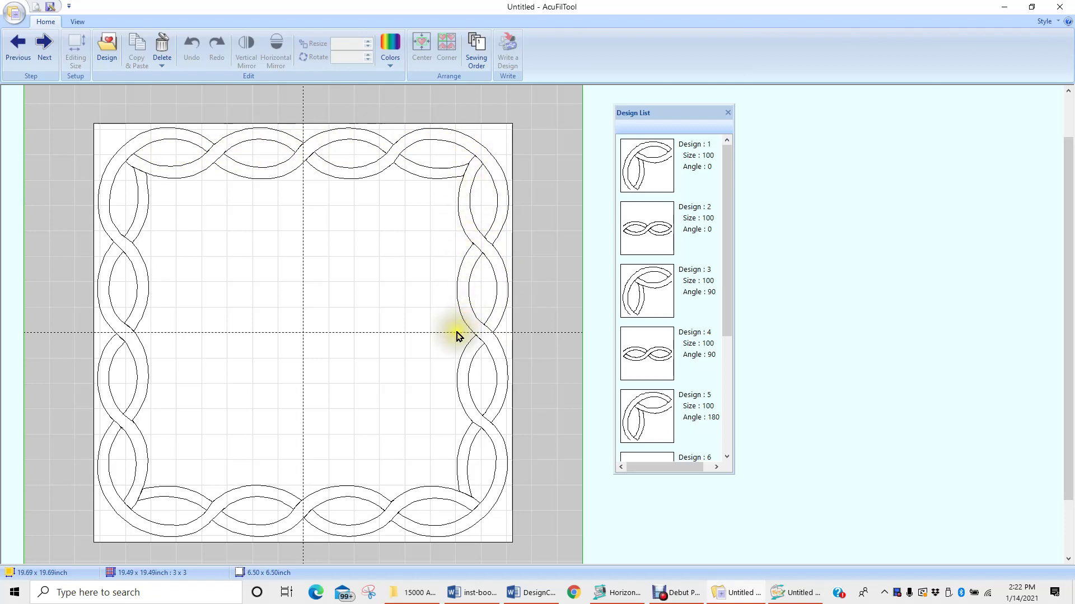
Check whether resizing is available for the upper-left corner motif alone and for all eight motifs selected together.
click(173, 177)
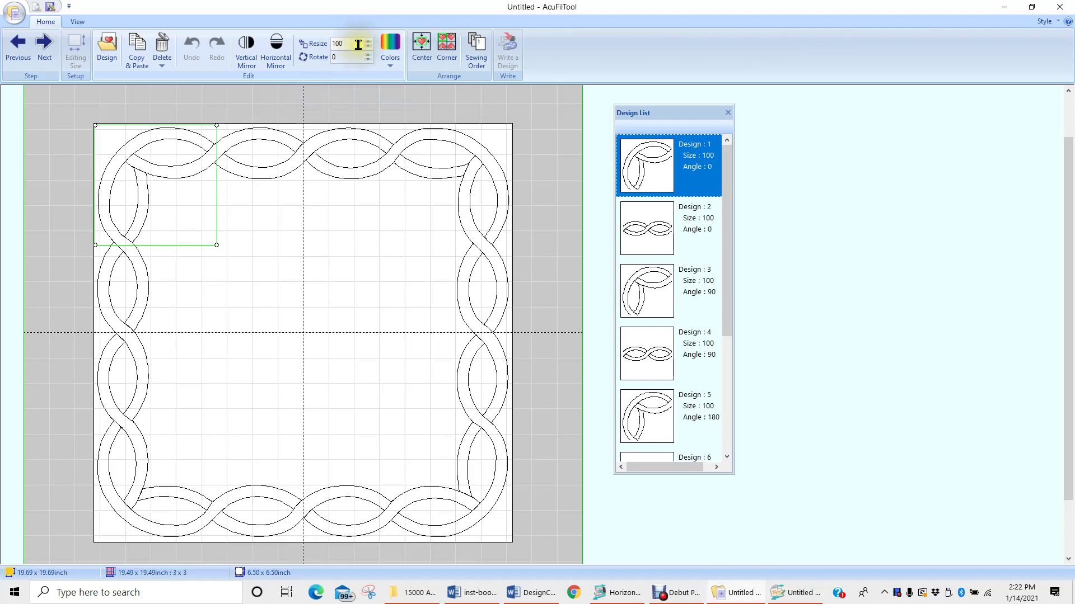
click(526, 297)
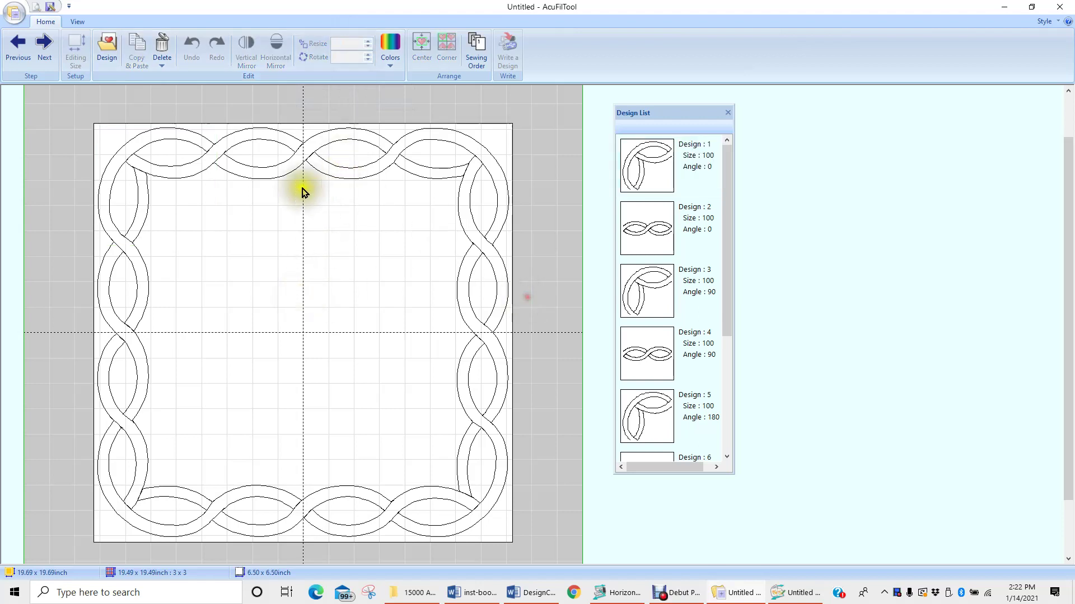
click(647, 167)
drag(727, 187, 737, 377)
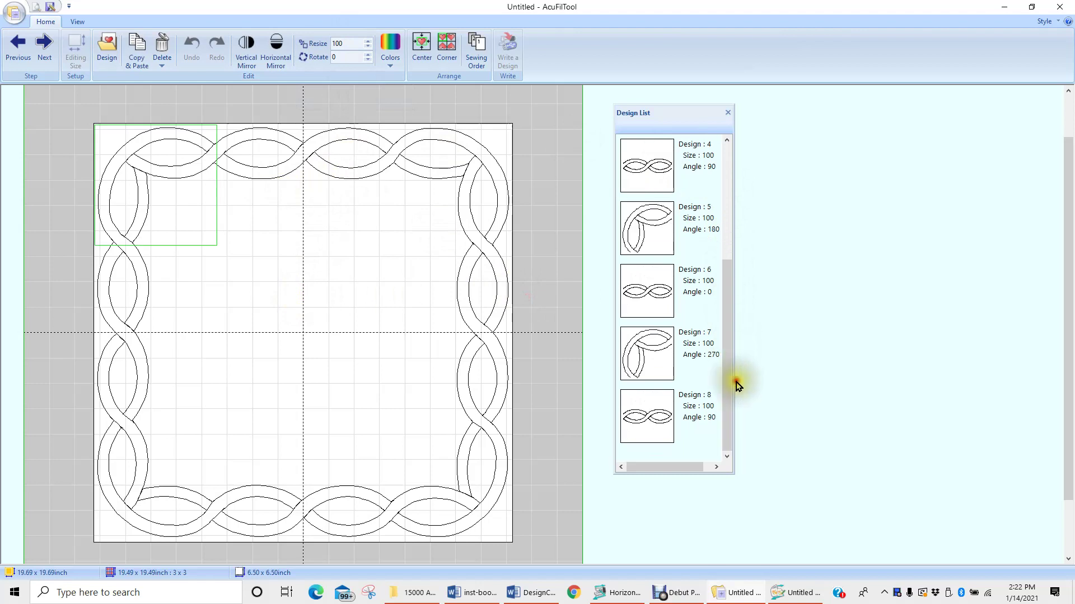
shift+click(661, 425)
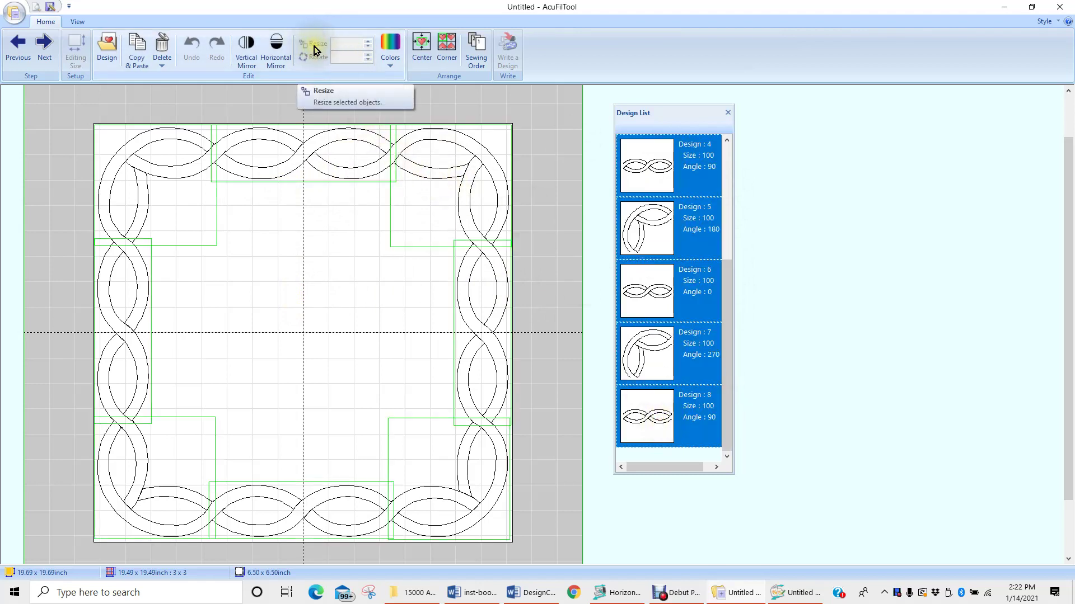
click(534, 274)
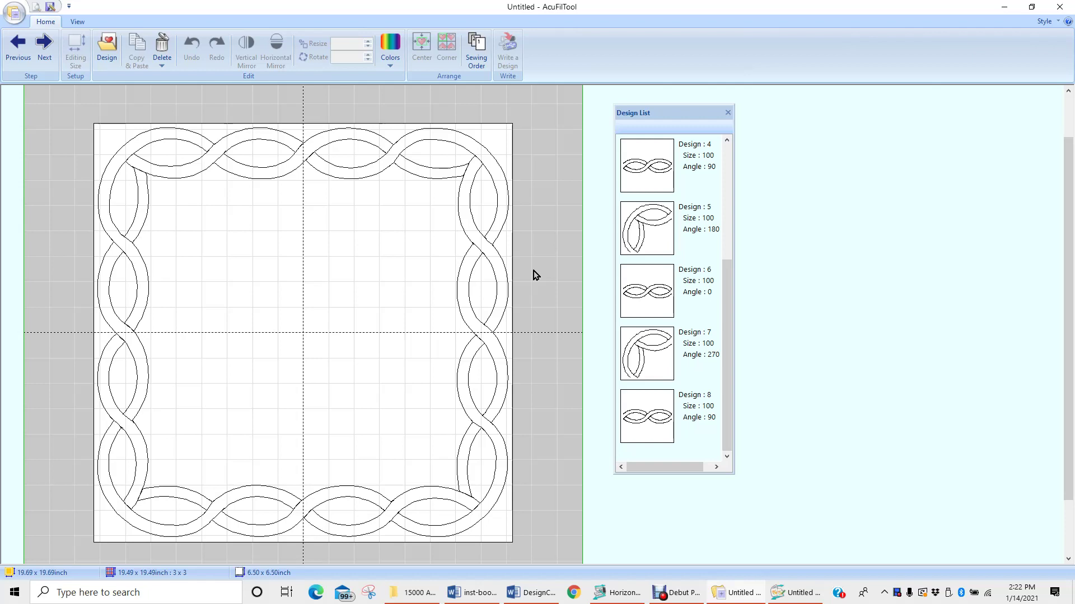
drag(643, 233, 642, 168)
click(646, 172)
drag(644, 179, 409, 189)
click(407, 180)
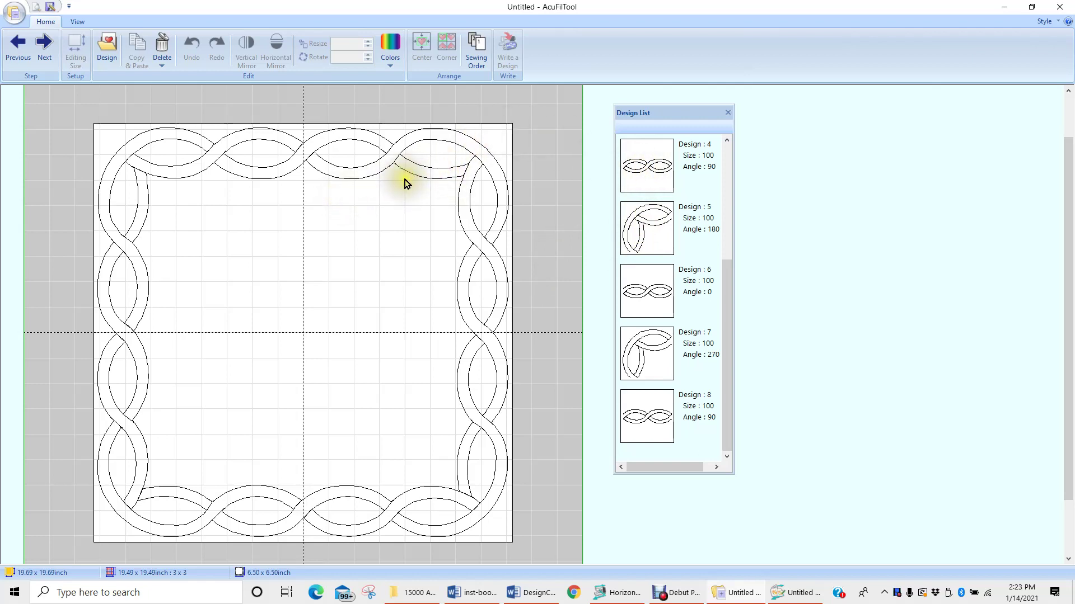
click(641, 172)
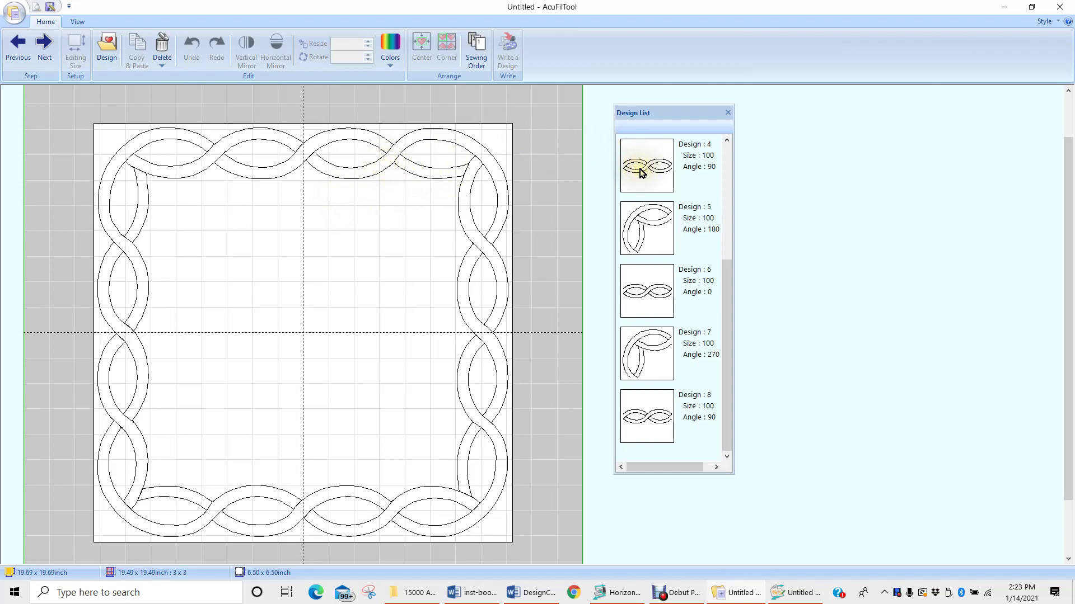
drag(641, 172, 412, 255)
click(439, 211)
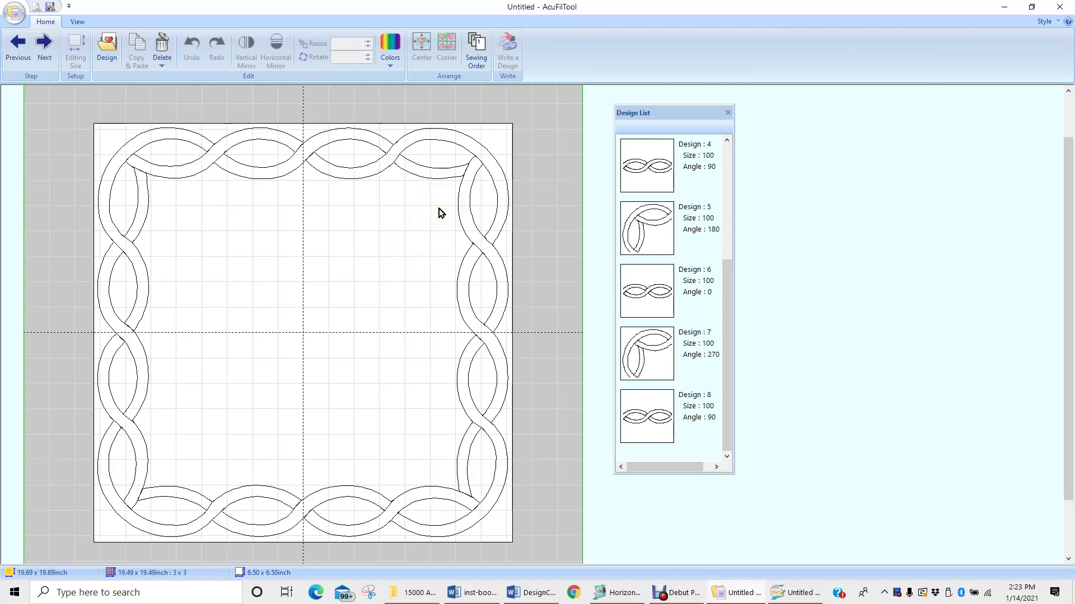
click(422, 202)
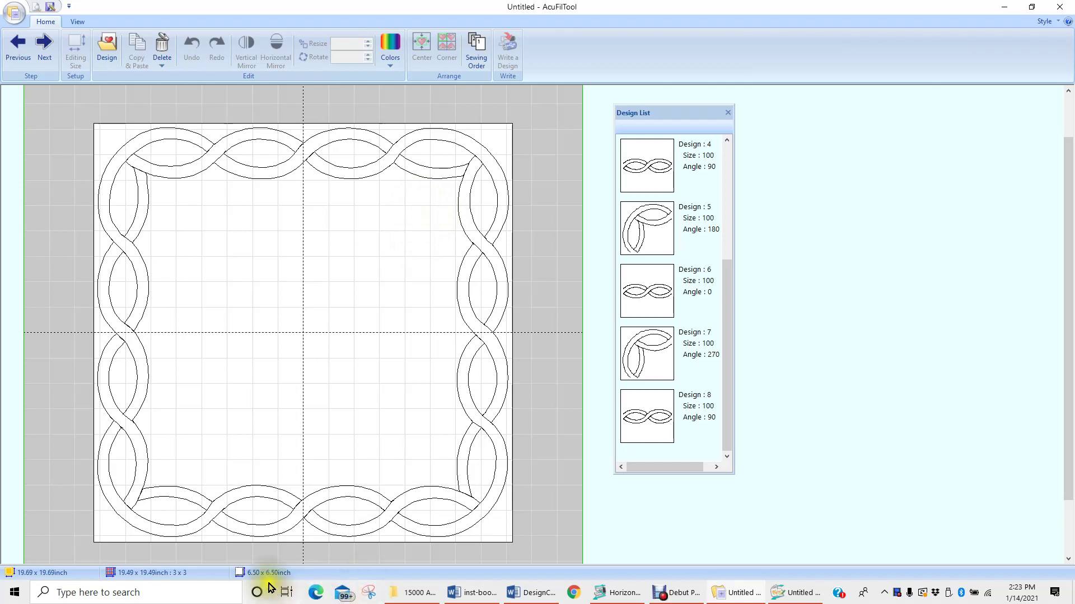
click(322, 403)
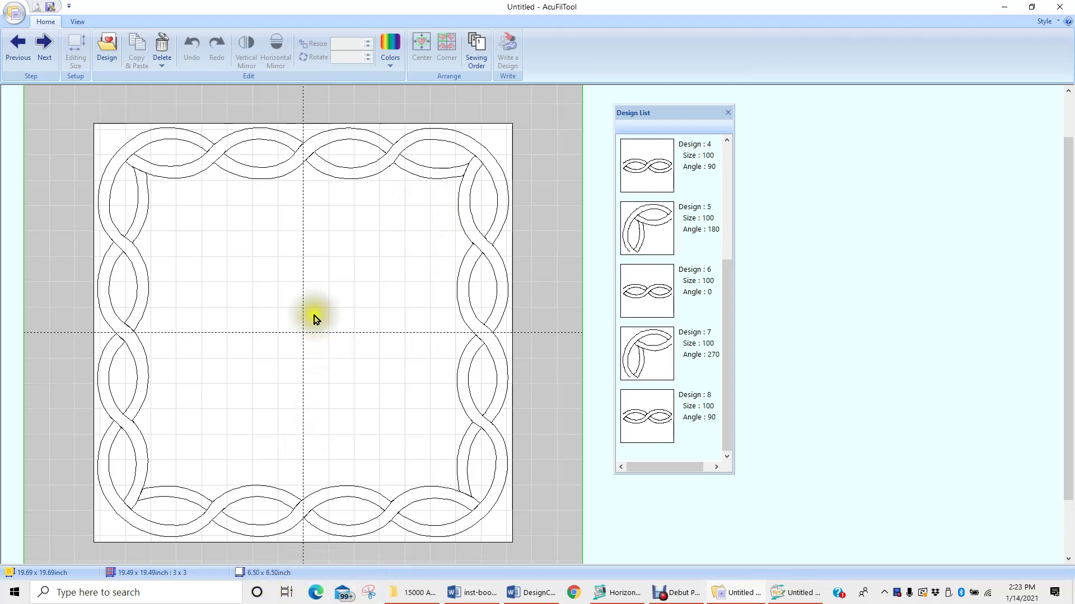
Slightly enlarge the upper-left corner and upper twisted motifs, and set the upper-right corner motif's size to 102.
click(171, 168)
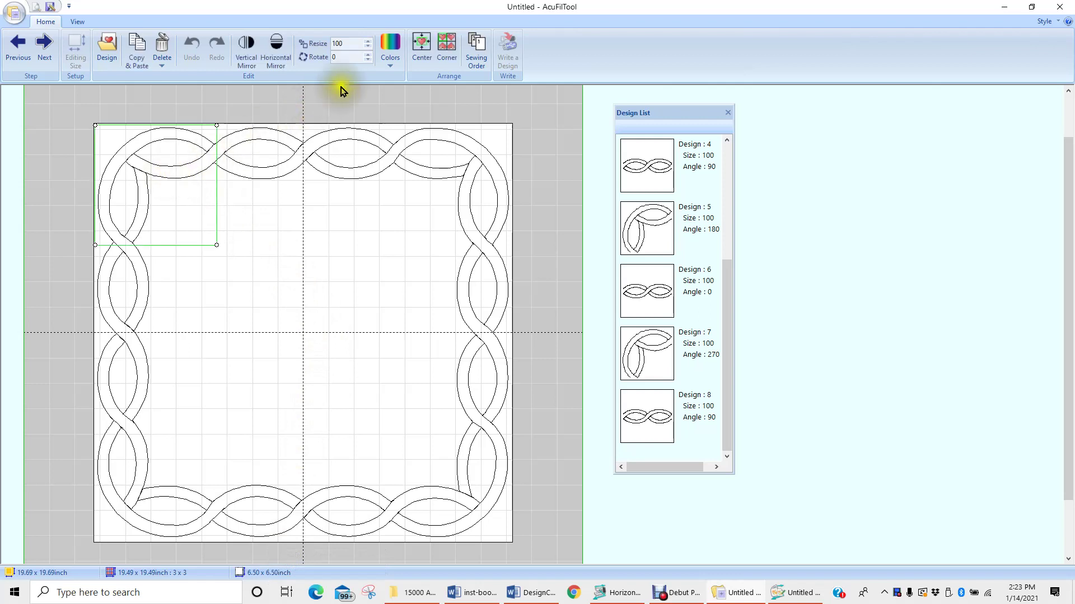
click(368, 42)
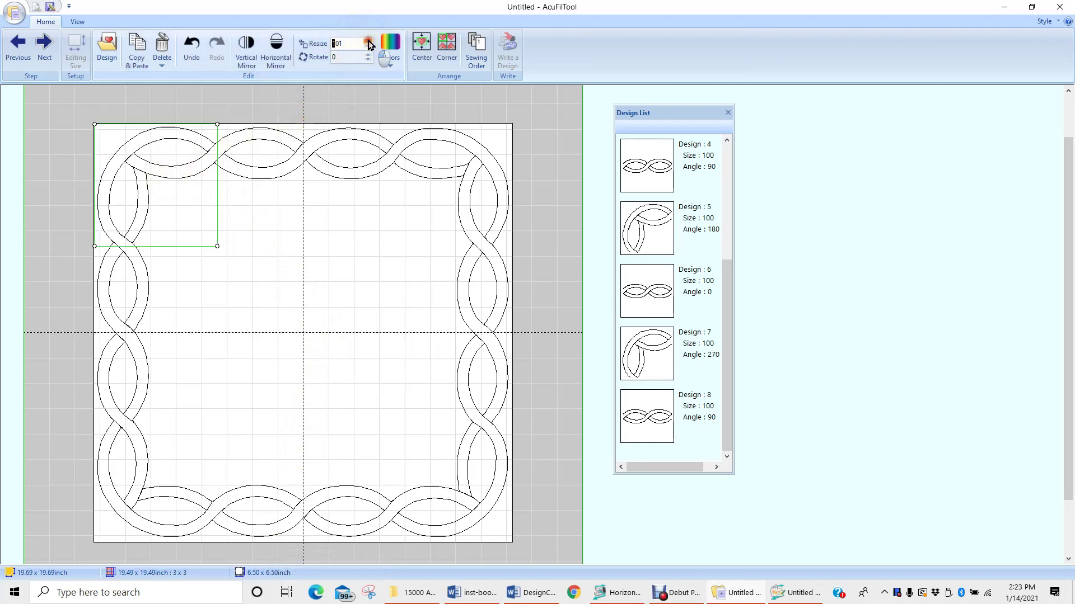
click(313, 157)
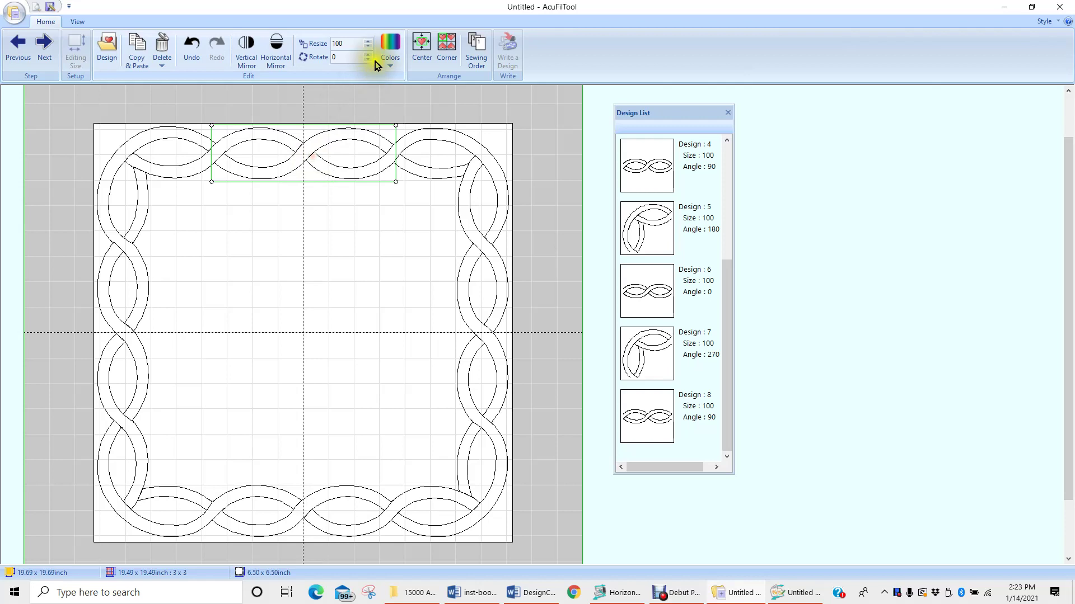
click(433, 159)
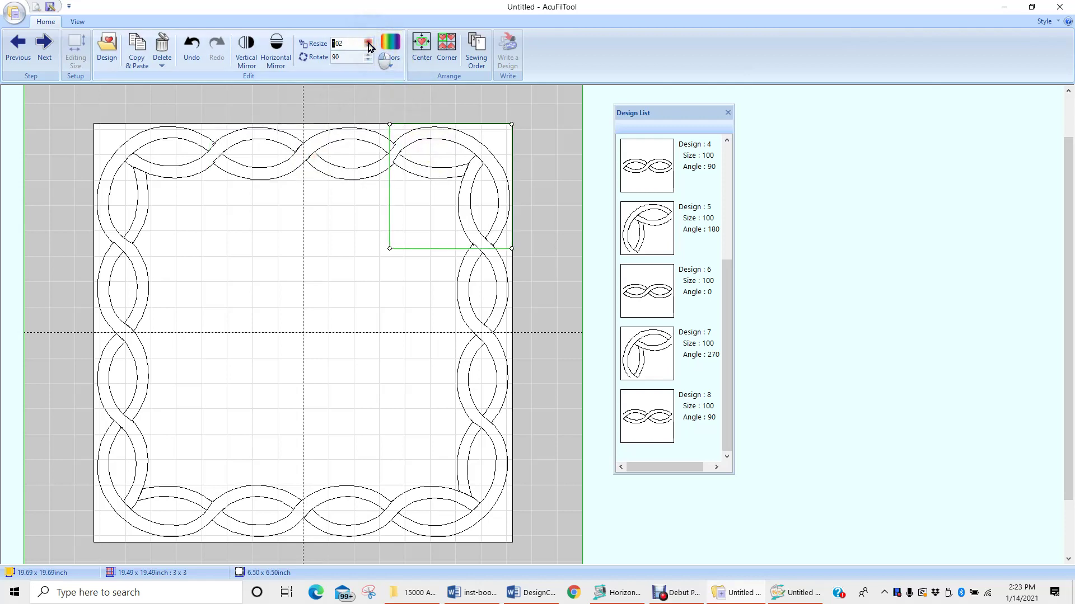
Set the size of the right twisted, lower-right corner and lower twisted motifs to 102.
click(458, 288)
click(367, 42)
click(368, 41)
click(488, 483)
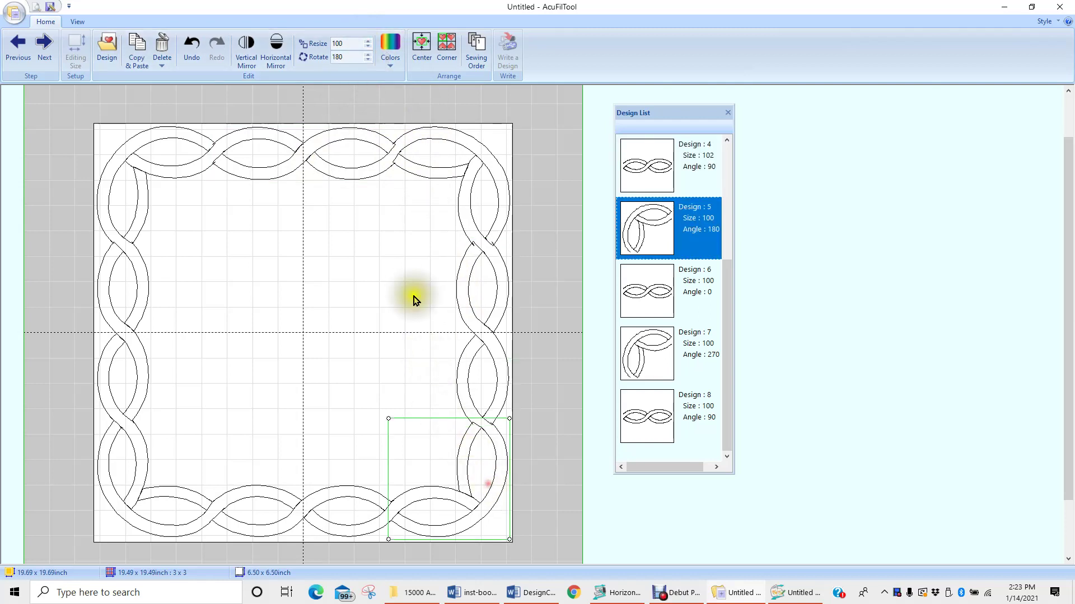
click(368, 43)
click(368, 42)
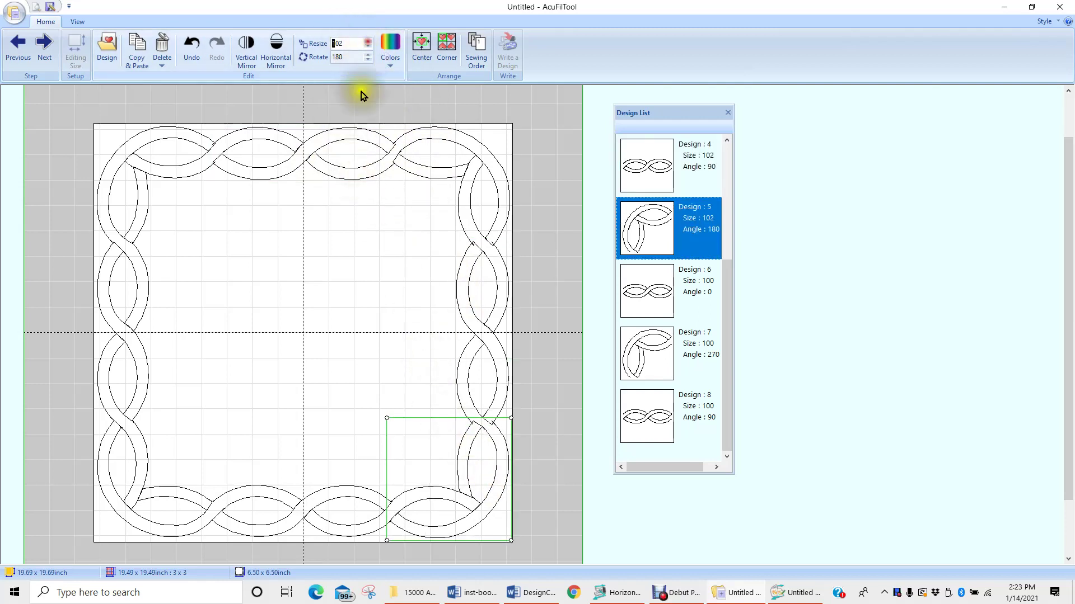
click(298, 521)
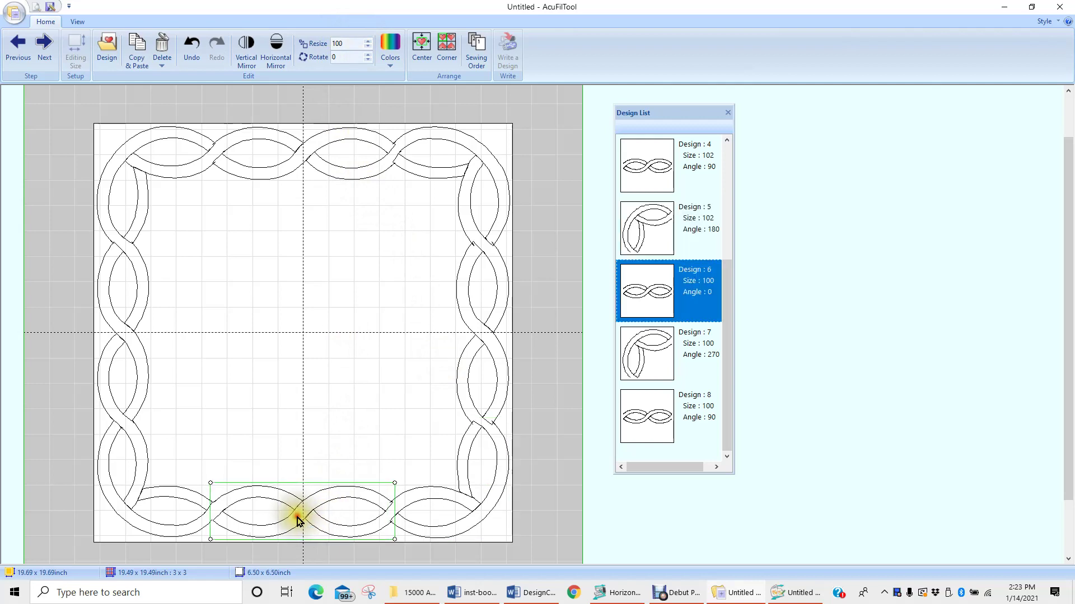
click(367, 43)
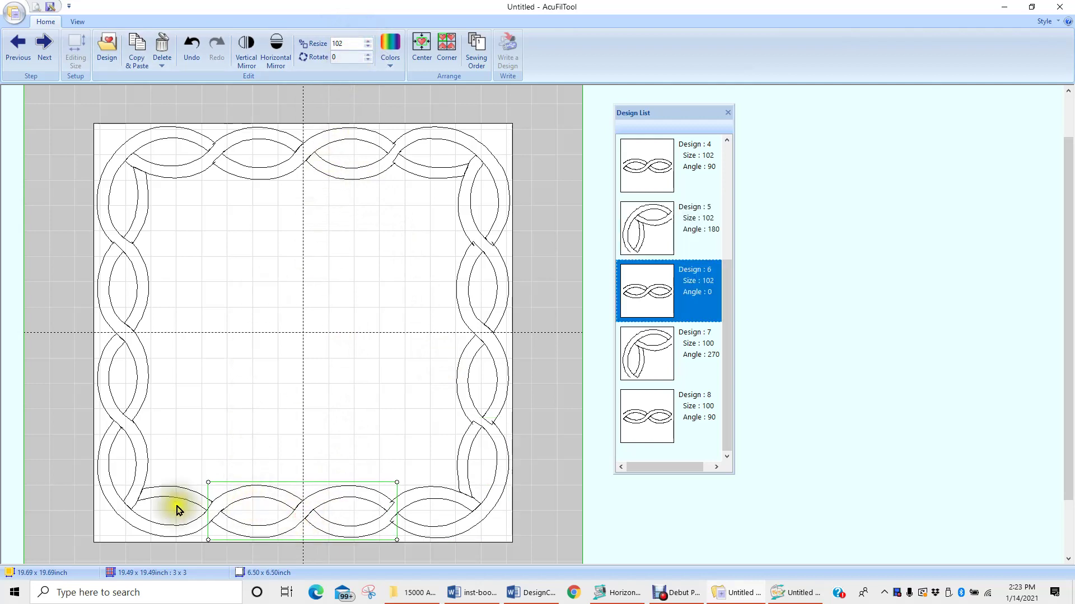
Set the size of the lower-left corner motif and the left twisted motif to 102, completing the frame's enlargement.
click(129, 502)
click(369, 43)
click(369, 43)
click(127, 380)
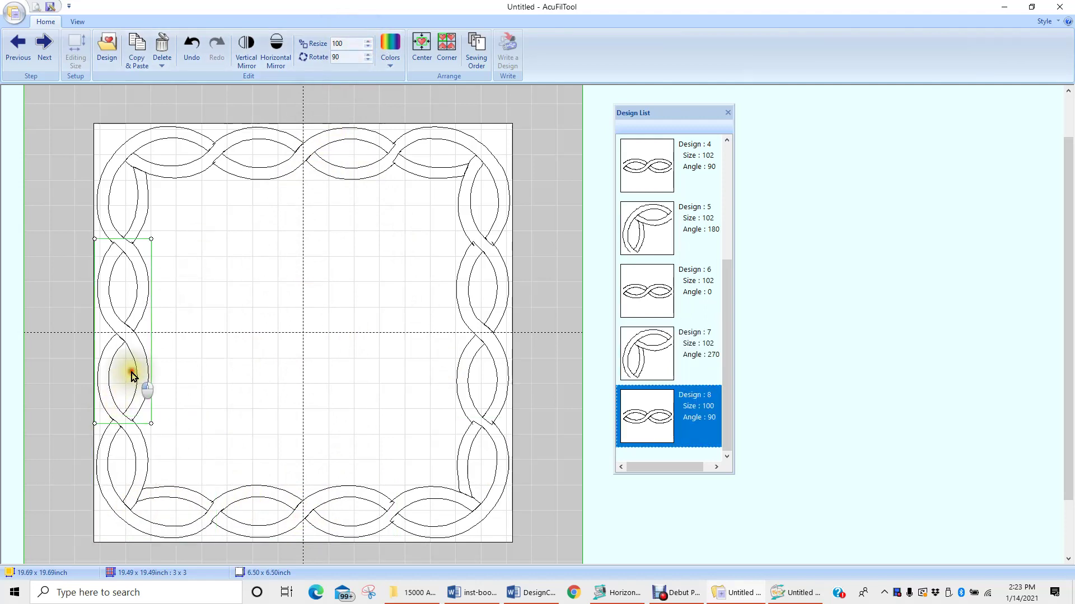
click(369, 44)
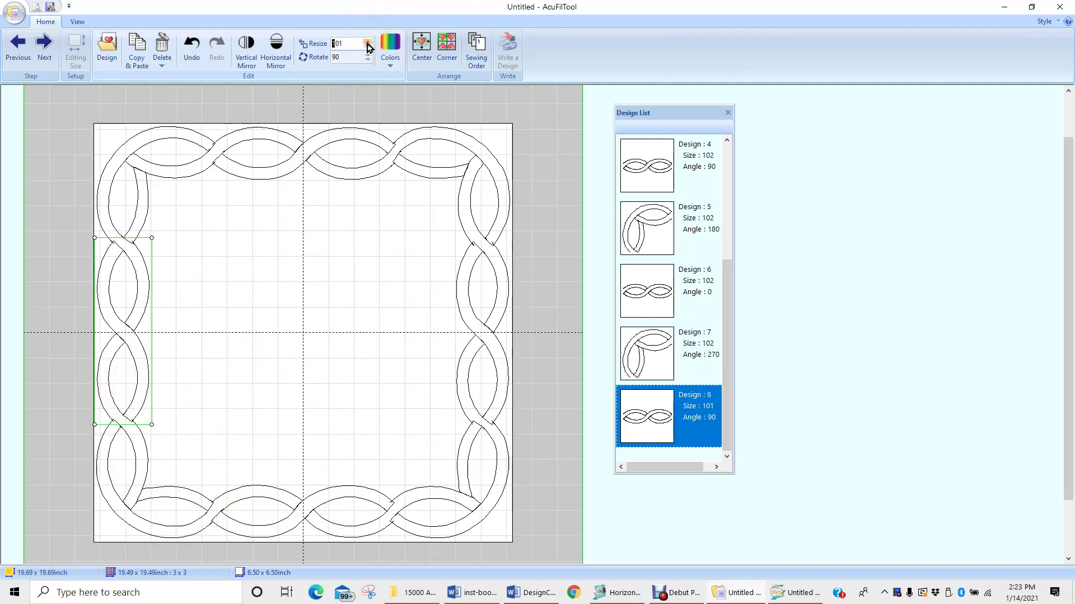
click(369, 43)
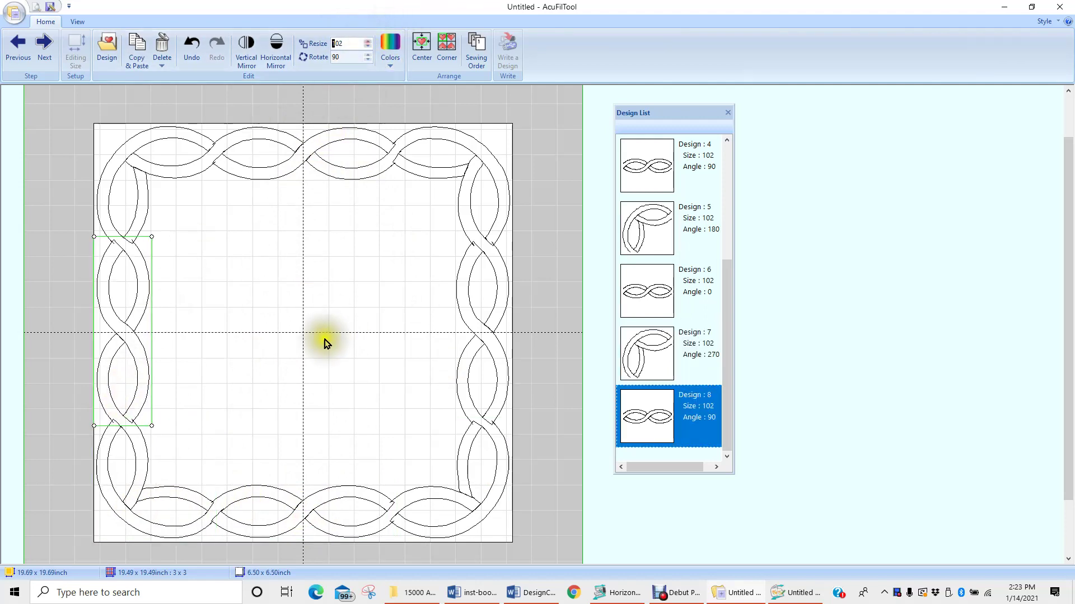
click(526, 362)
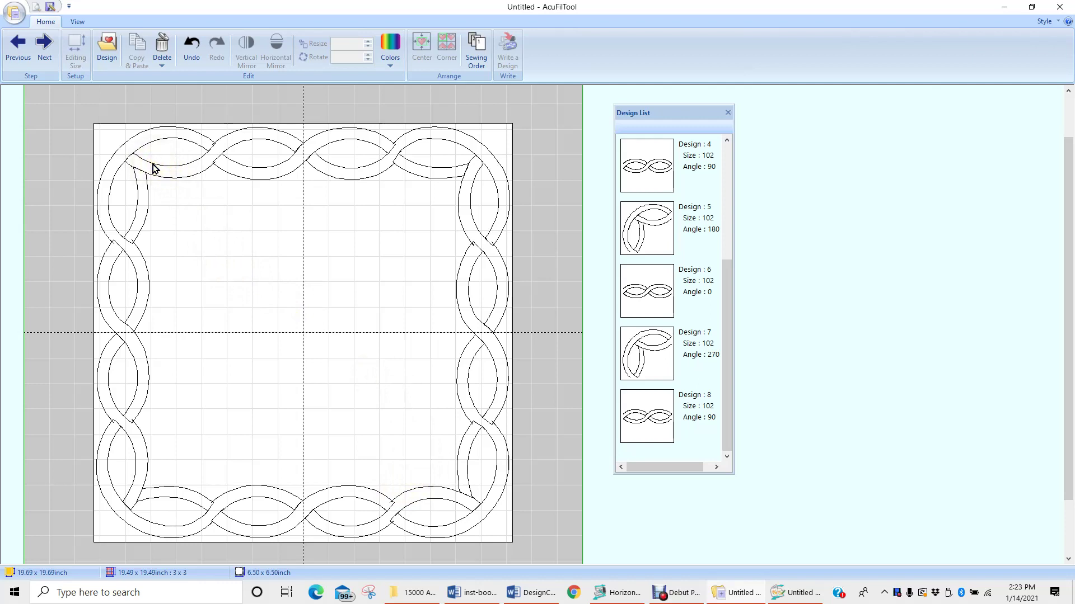
Nudge the left twisted motif and the lower-left and upper-left corner motifs so their ends join along the frame's left side.
click(126, 308)
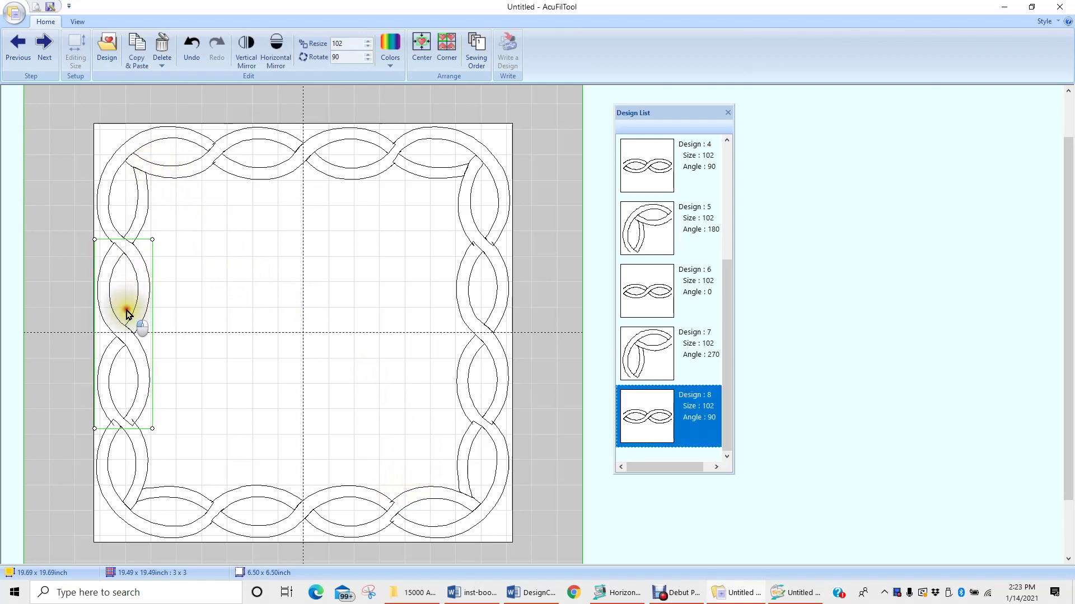
click(128, 474)
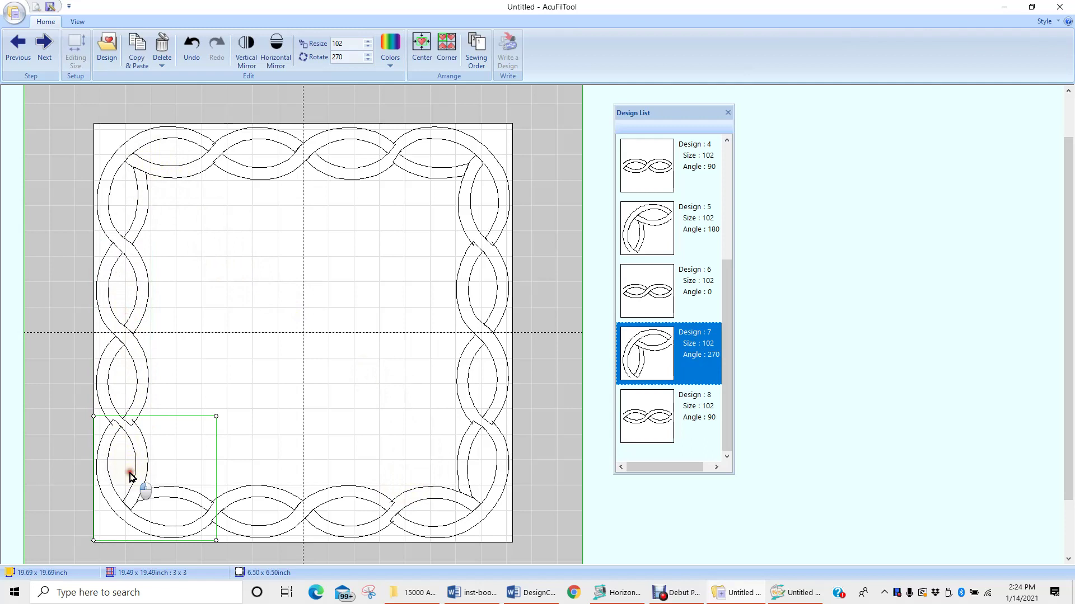
drag(130, 480, 128, 481)
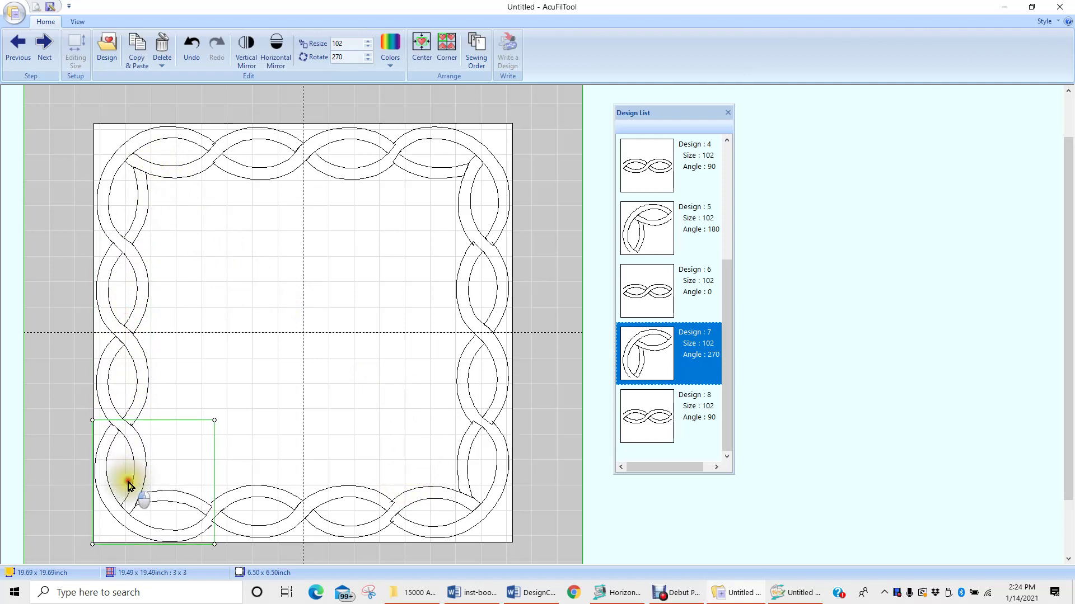
click(133, 193)
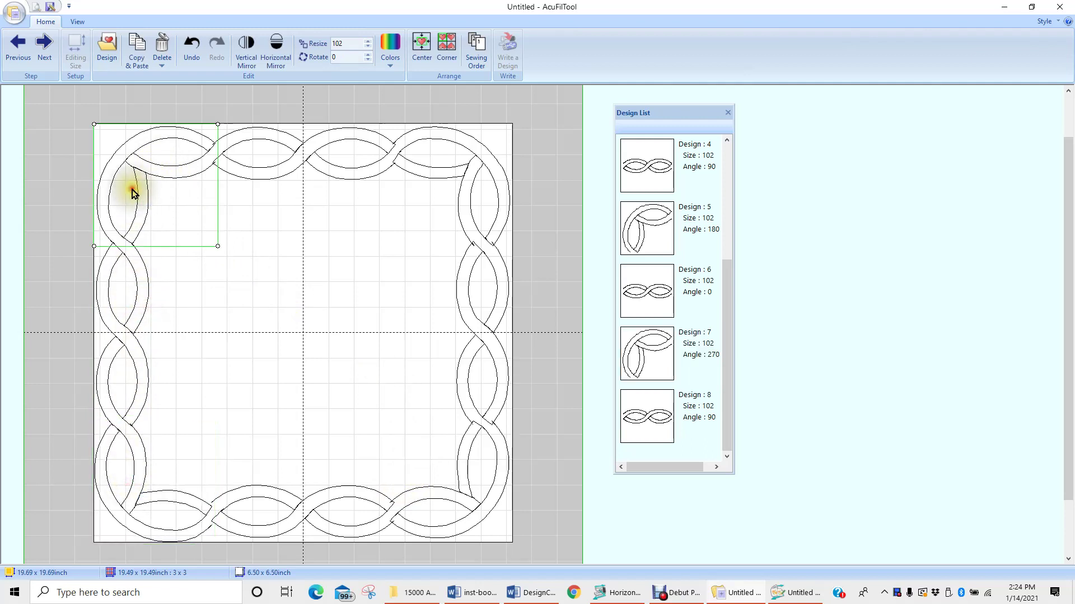
drag(133, 193, 130, 191)
click(257, 168)
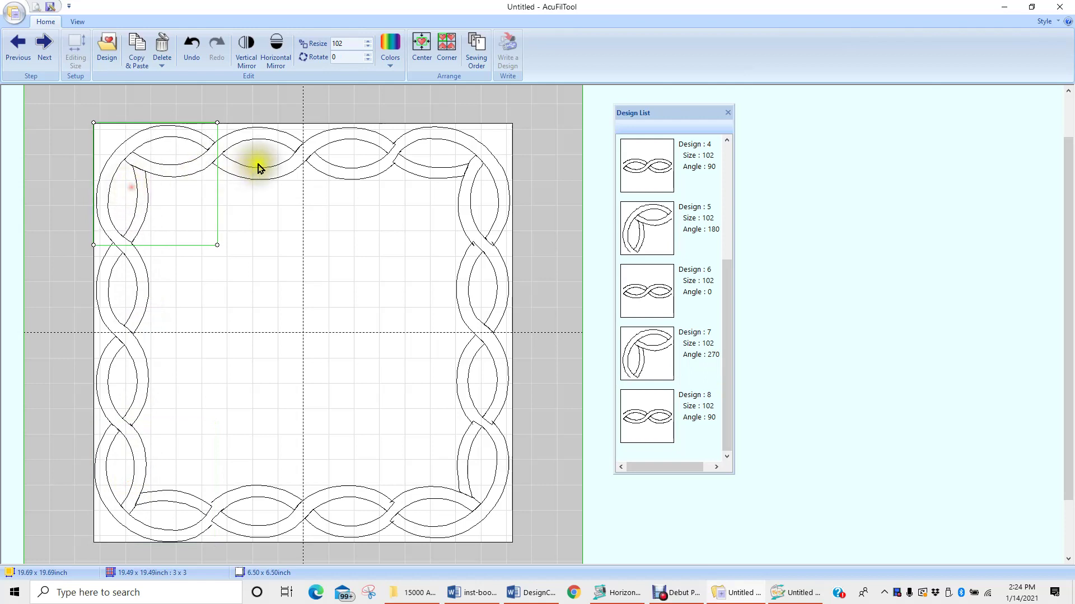
Nudge the upper-right corner, right twisted and lower-right corner motifs outward so their ends join along the frame's right side.
click(436, 163)
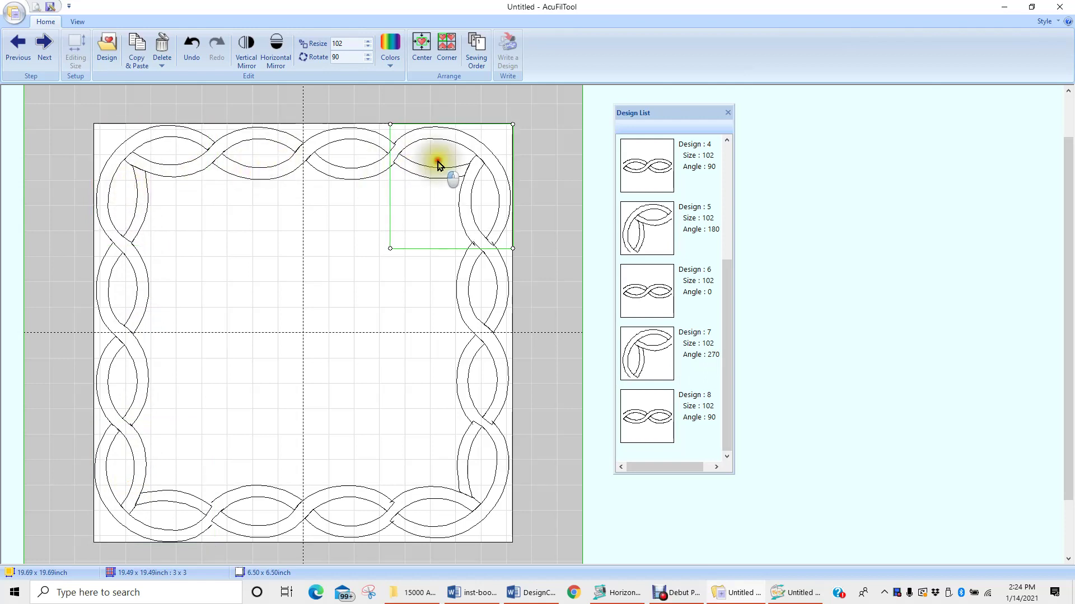
drag(442, 163, 442, 166)
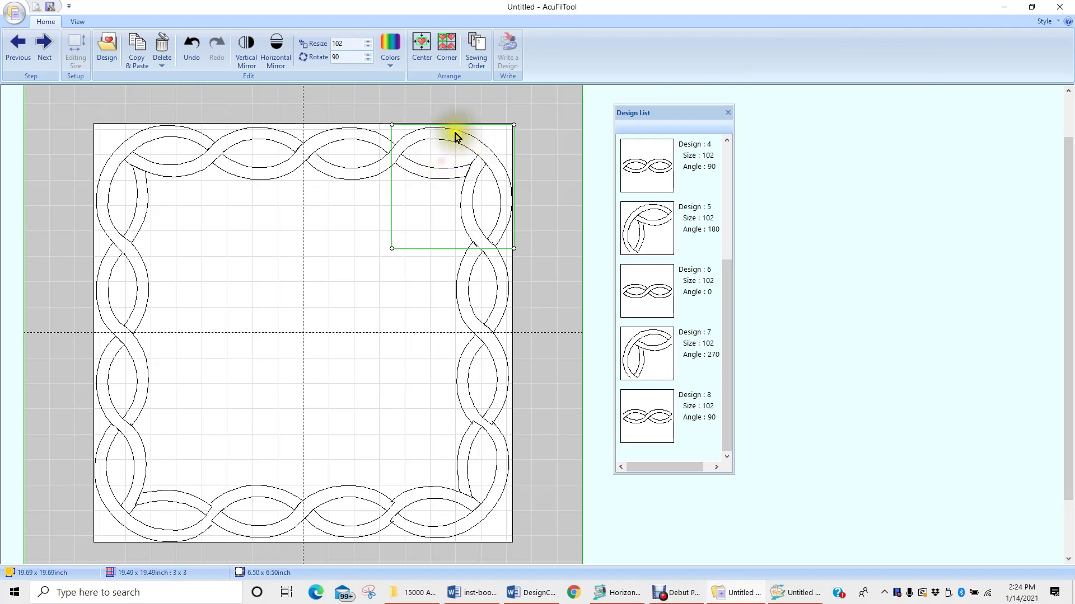
click(487, 340)
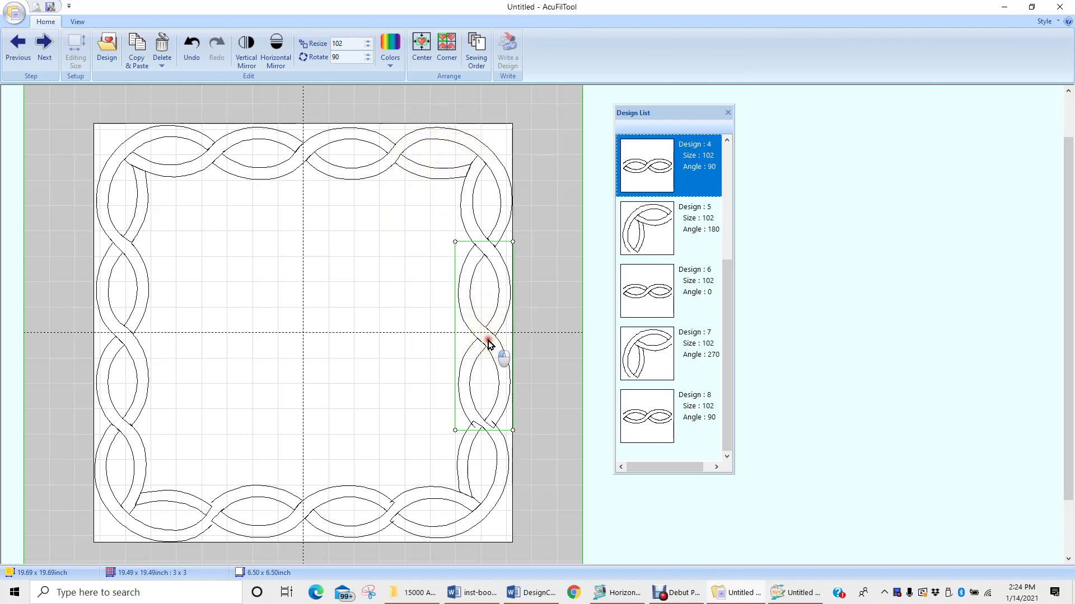
click(487, 467)
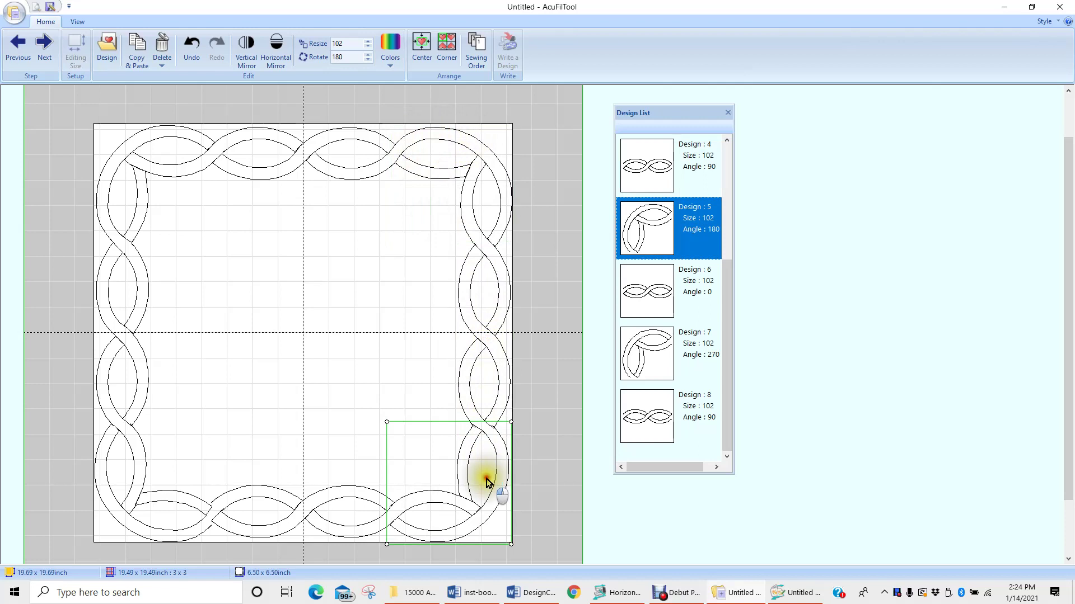
click(354, 509)
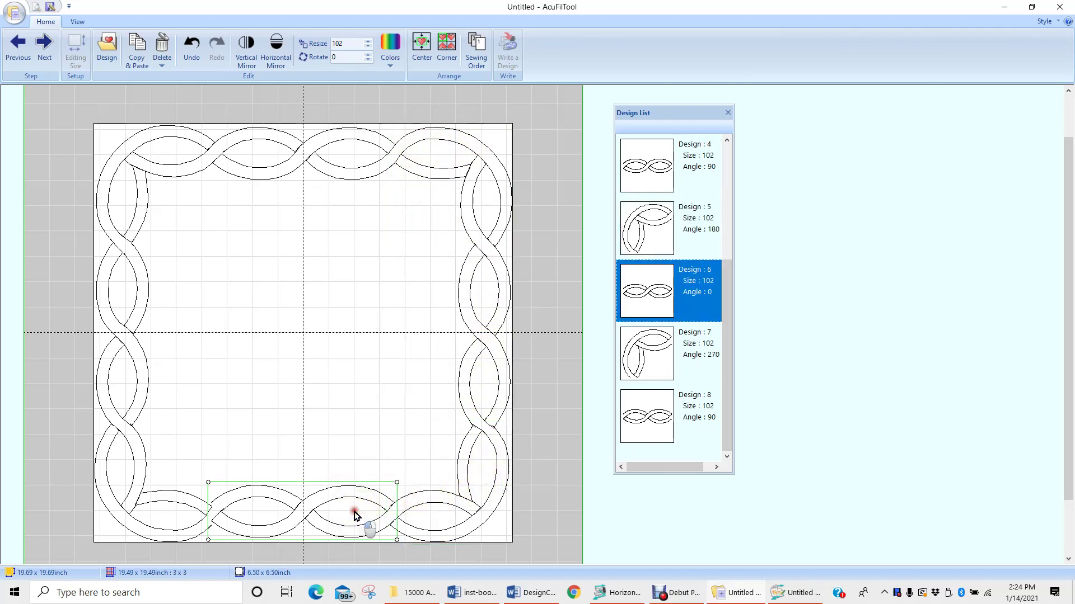
click(491, 382)
drag(491, 381, 491, 379)
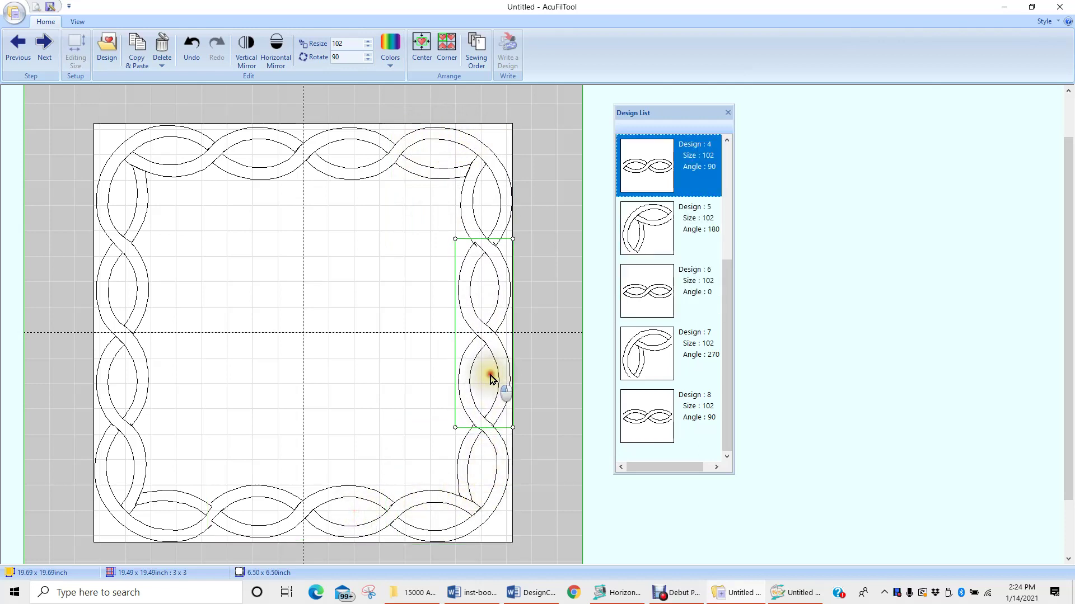
Move the upper-right corner, upper twisted and upper-left corner motifs slightly upward to align with the frame area's upper edge.
click(498, 213)
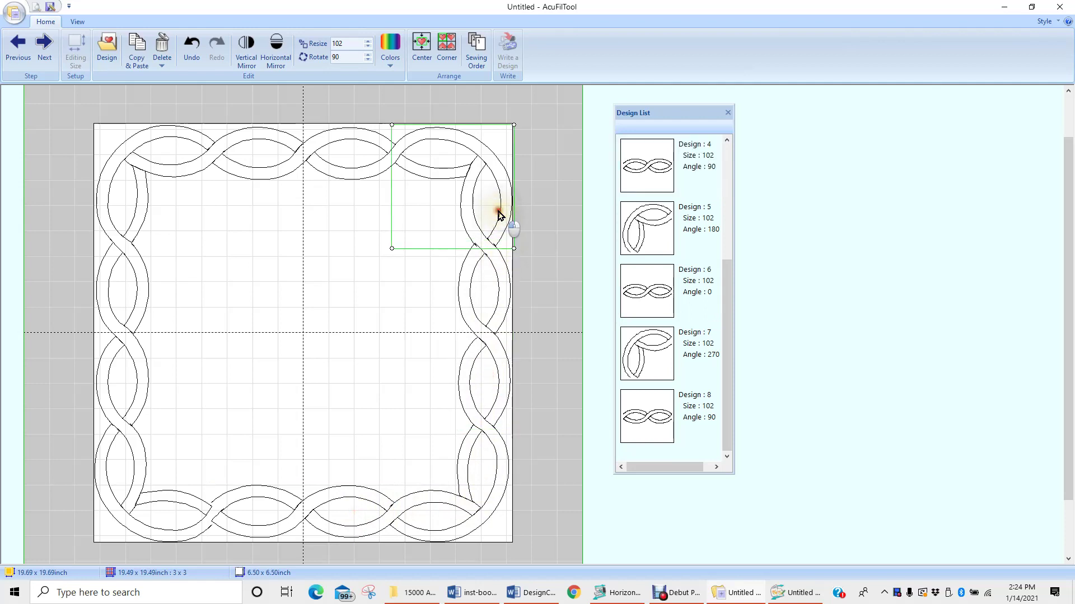
drag(499, 215, 498, 211)
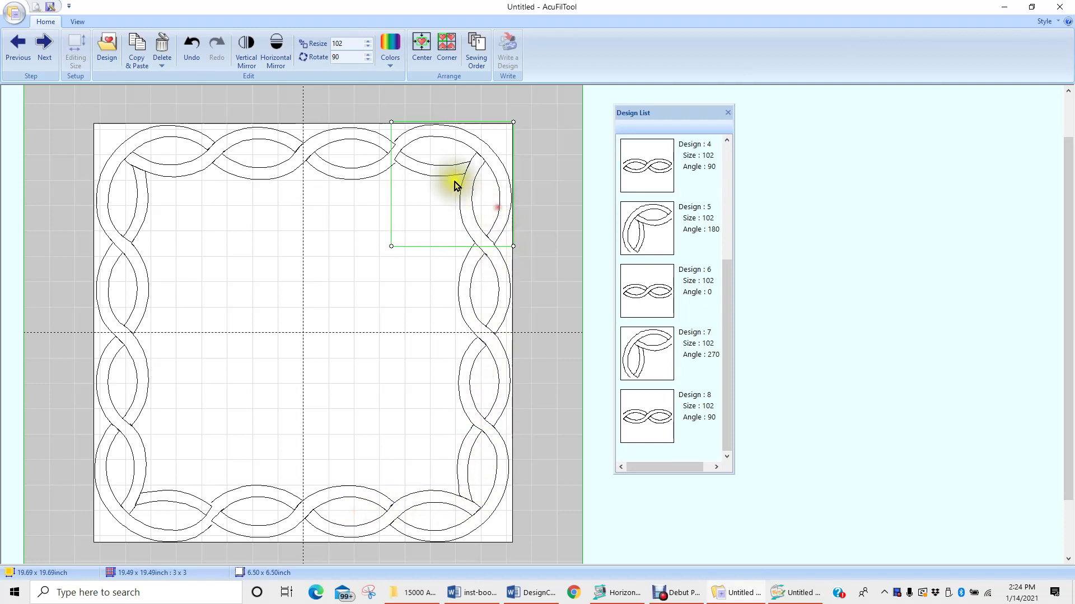
click(348, 167)
drag(348, 168, 347, 166)
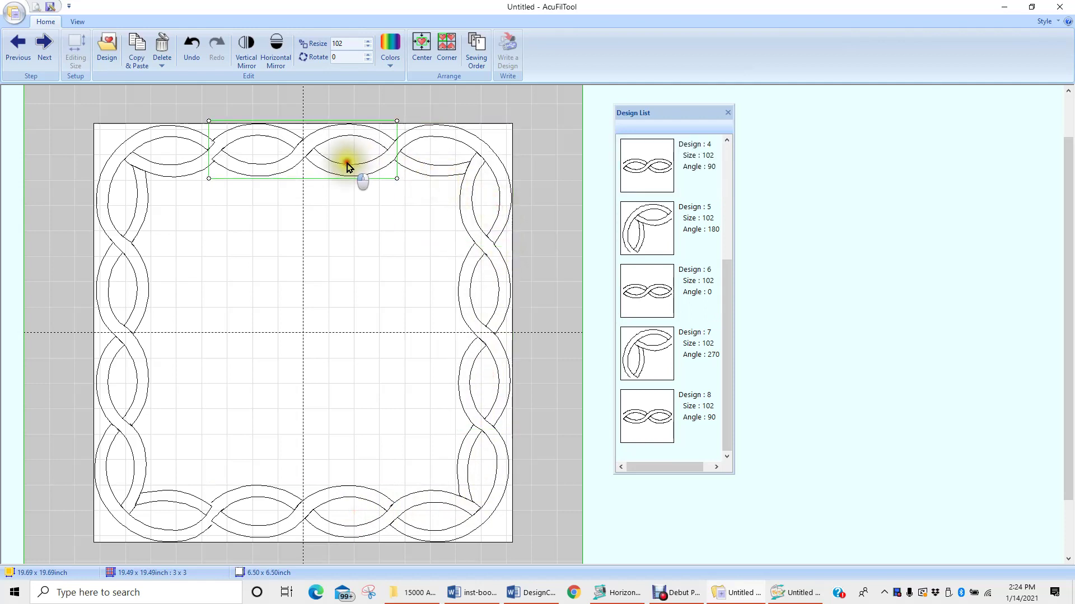
click(171, 172)
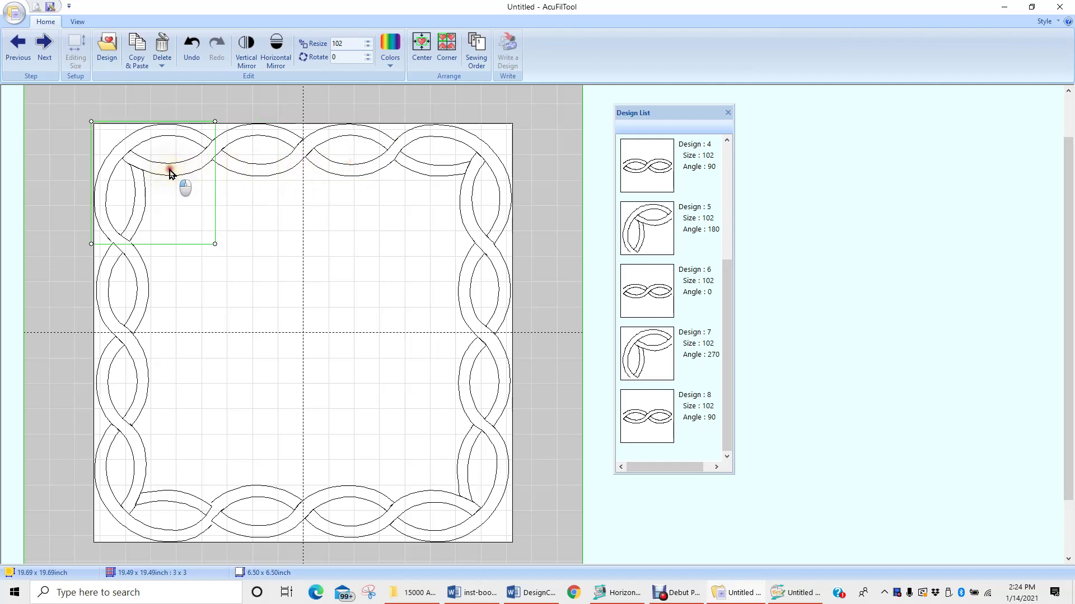
Move the left twisted motif slightly outward to line up with the left corner motifs, and clear the selection.
click(130, 294)
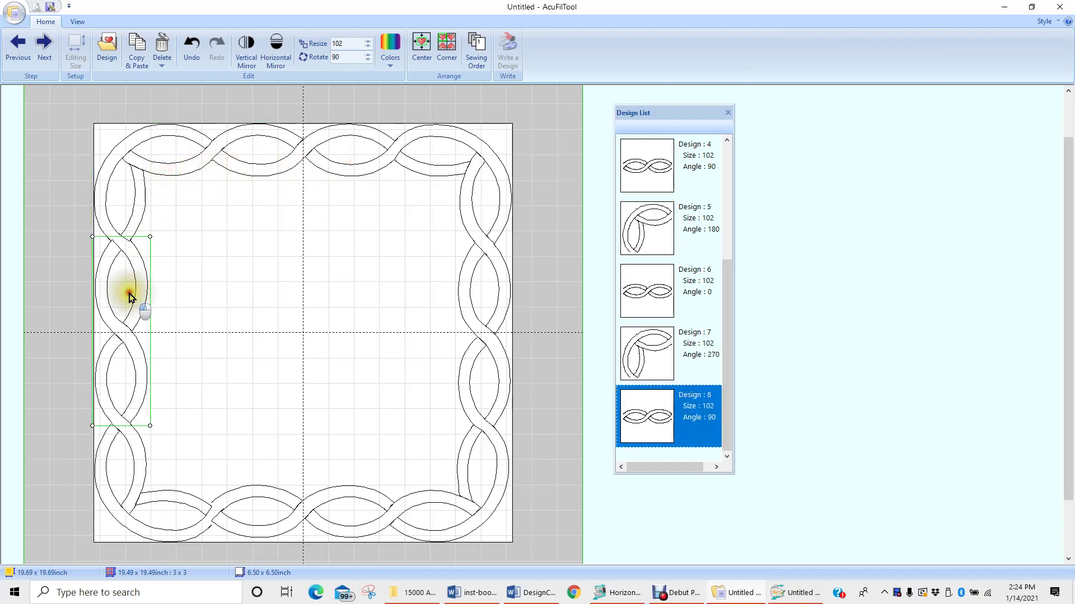
drag(129, 297, 128, 297)
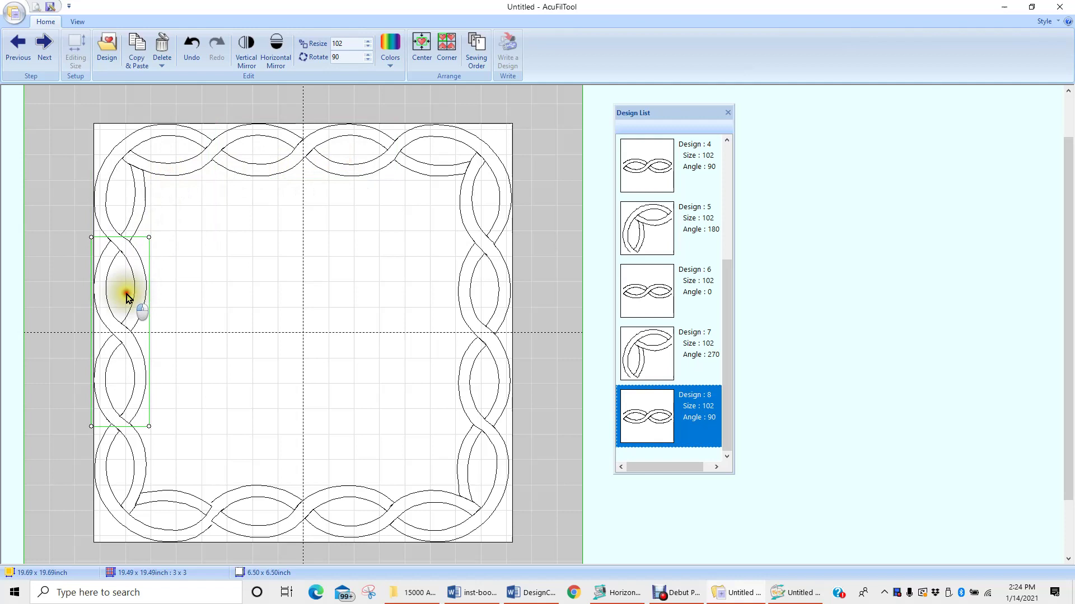
click(126, 464)
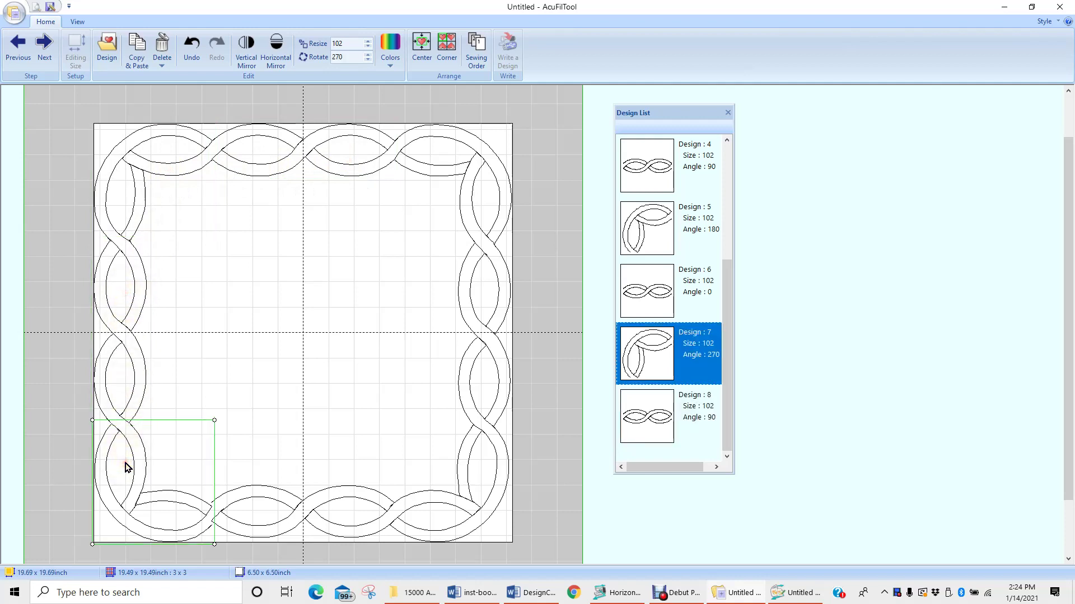
click(247, 380)
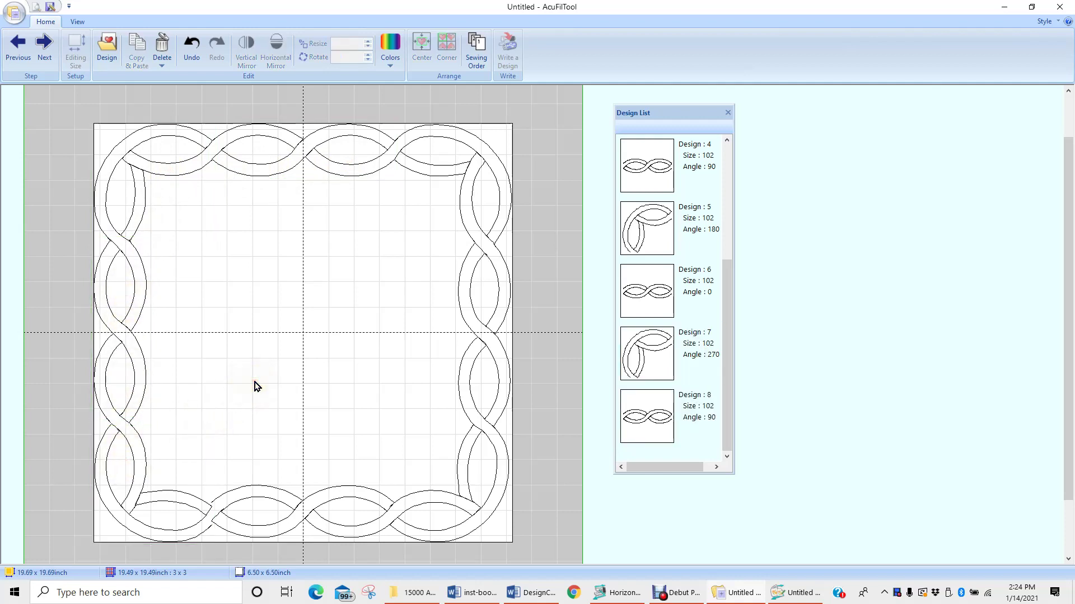
Move the lower twisted motif down to the frame area's lower edge and nudge both lower corner motifs to join it.
drag(252, 516, 298, 515)
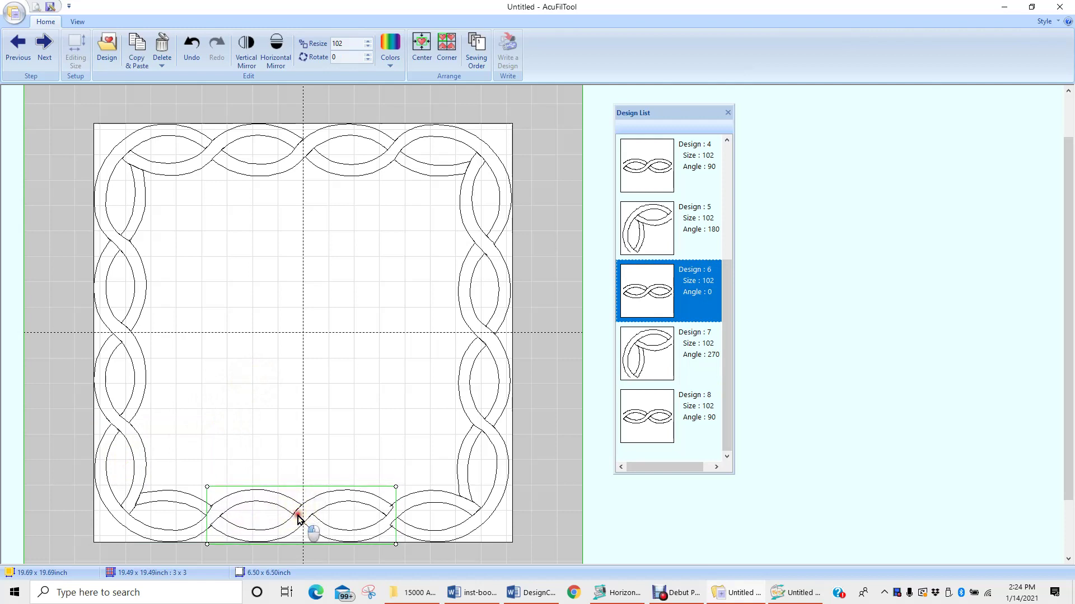
click(468, 508)
drag(468, 508, 467, 508)
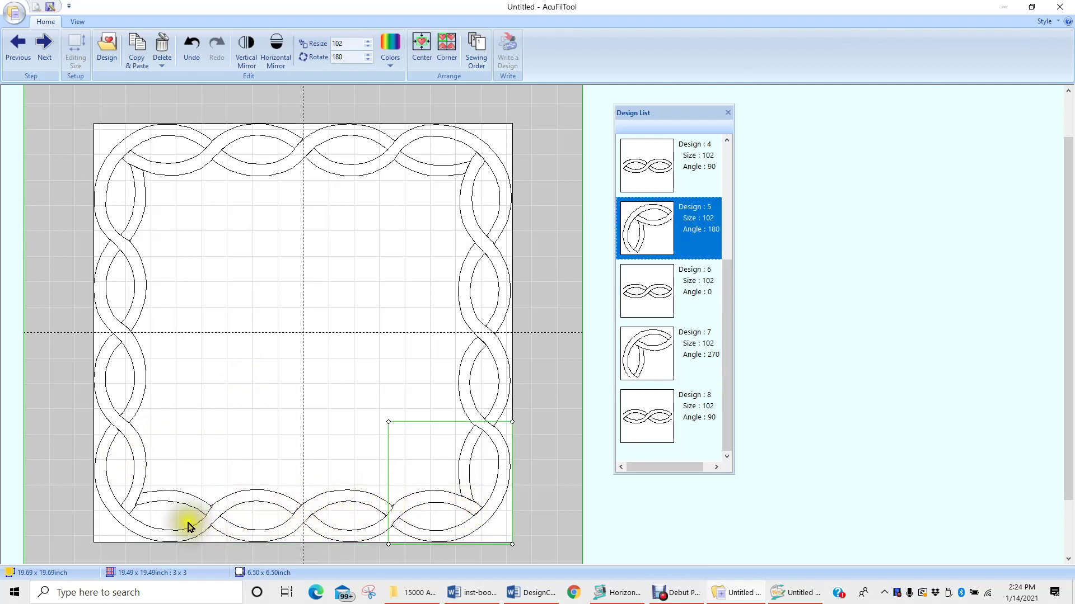
click(156, 511)
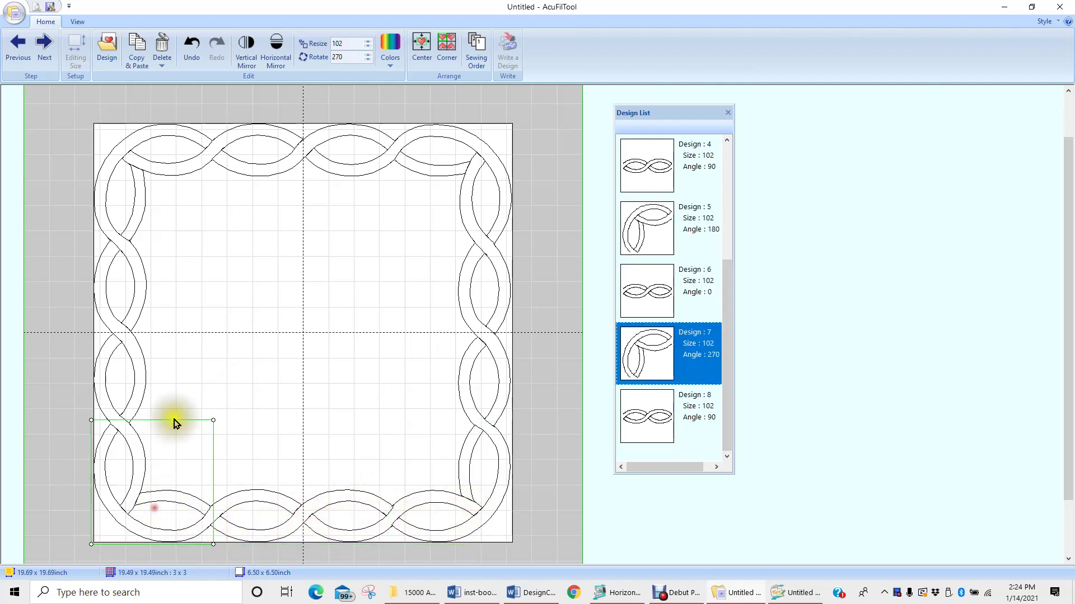
Fine-tune the left twisted and upper-left corner motifs' positions to close their joint, and select the upper twisted motif.
click(129, 315)
drag(129, 314, 125, 316)
drag(126, 317, 123, 313)
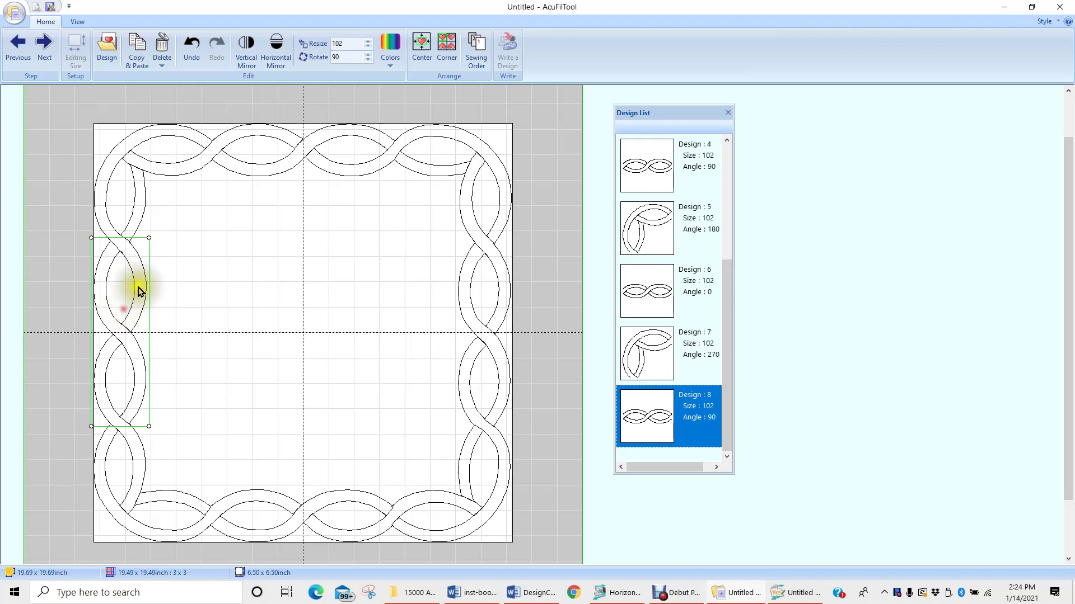
click(144, 188)
drag(145, 188, 142, 183)
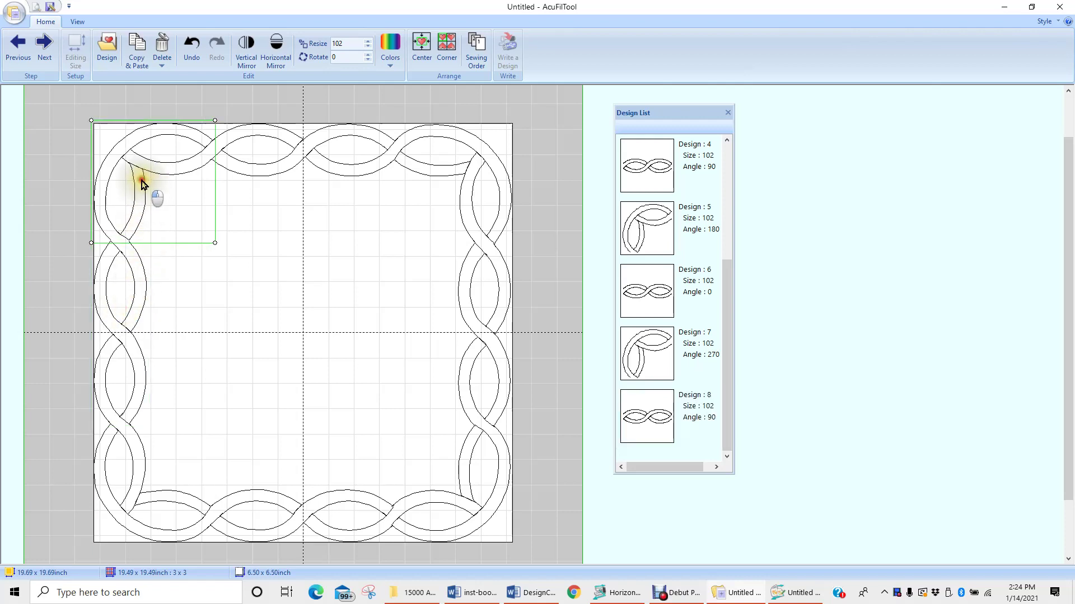
click(307, 155)
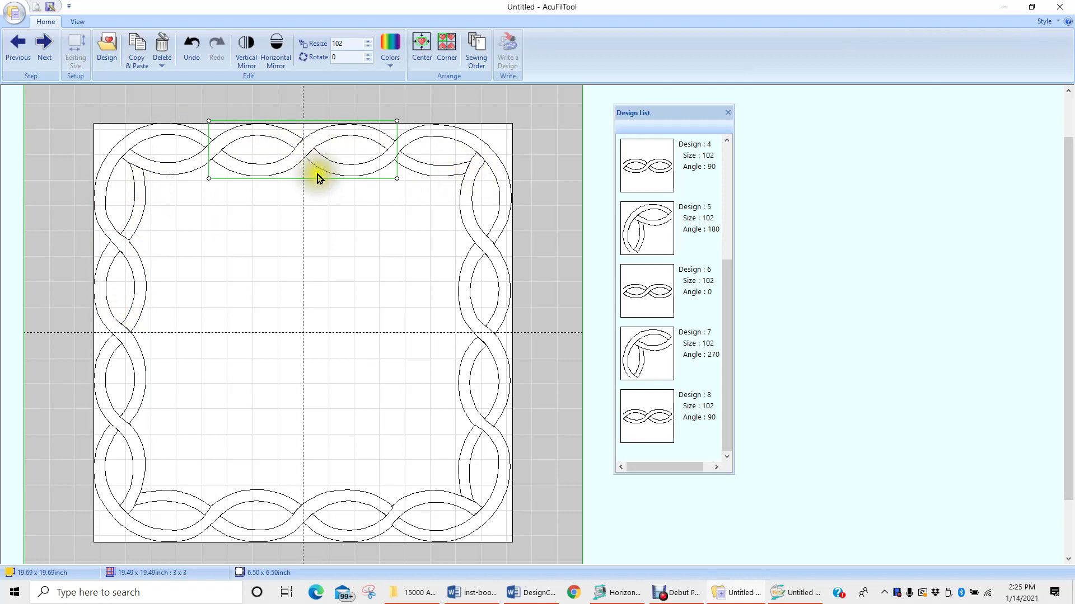
click(12, 12)
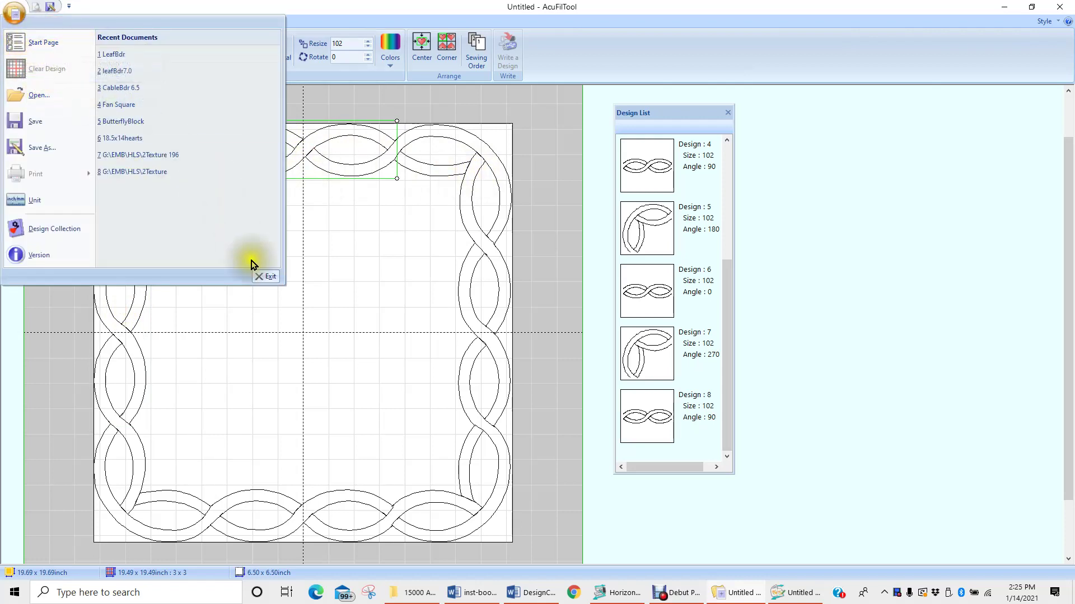
click(348, 187)
Nudge the lower twisted motif slightly left to meet the lower corner motifs, and select the lower-left corner motif.
click(439, 155)
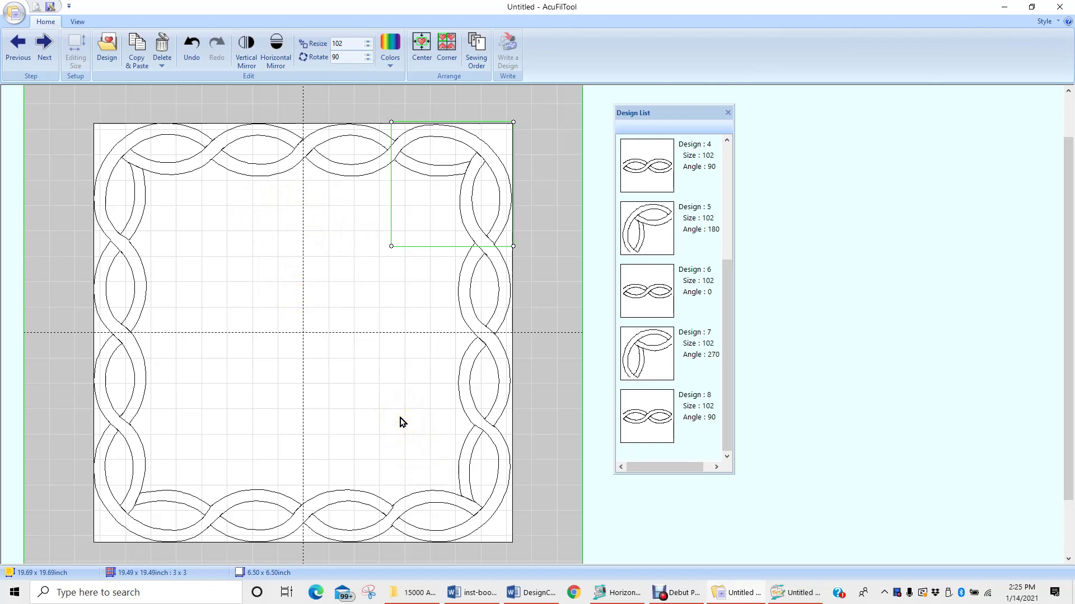
click(359, 522)
drag(359, 522, 357, 522)
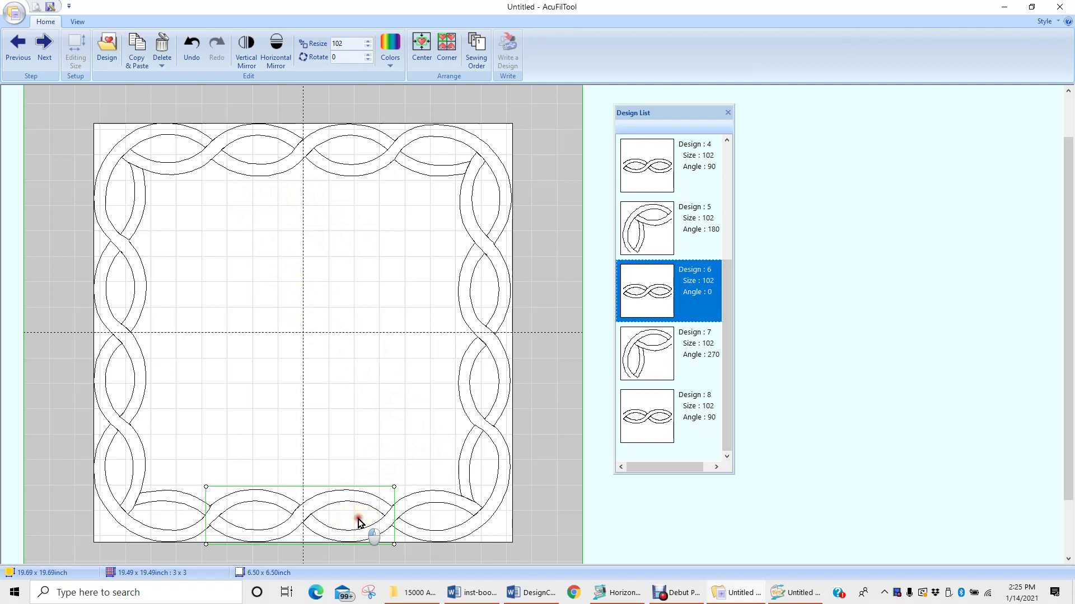
click(326, 429)
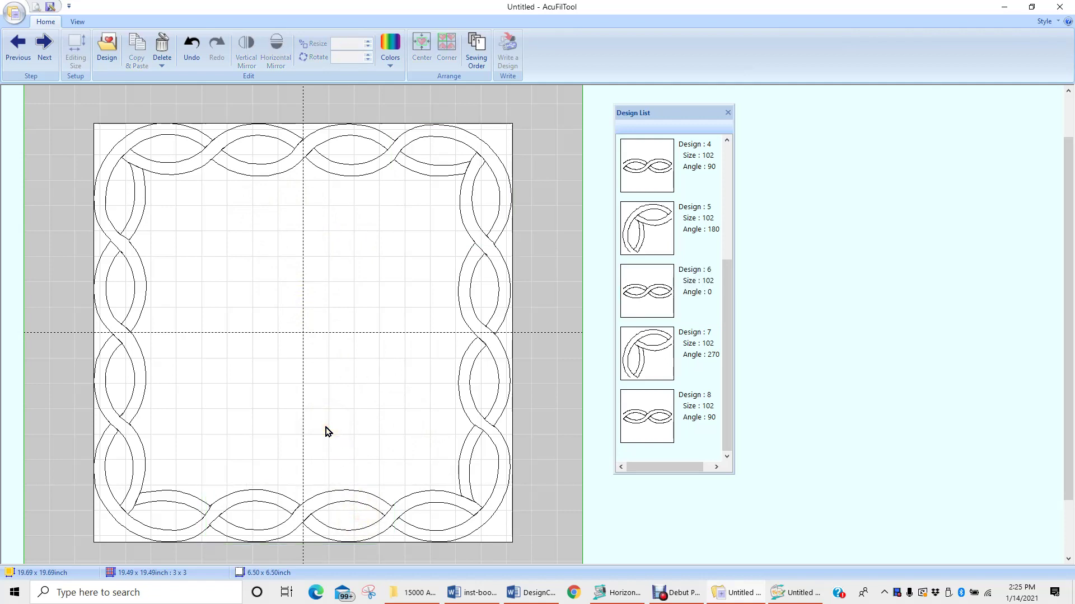
click(140, 512)
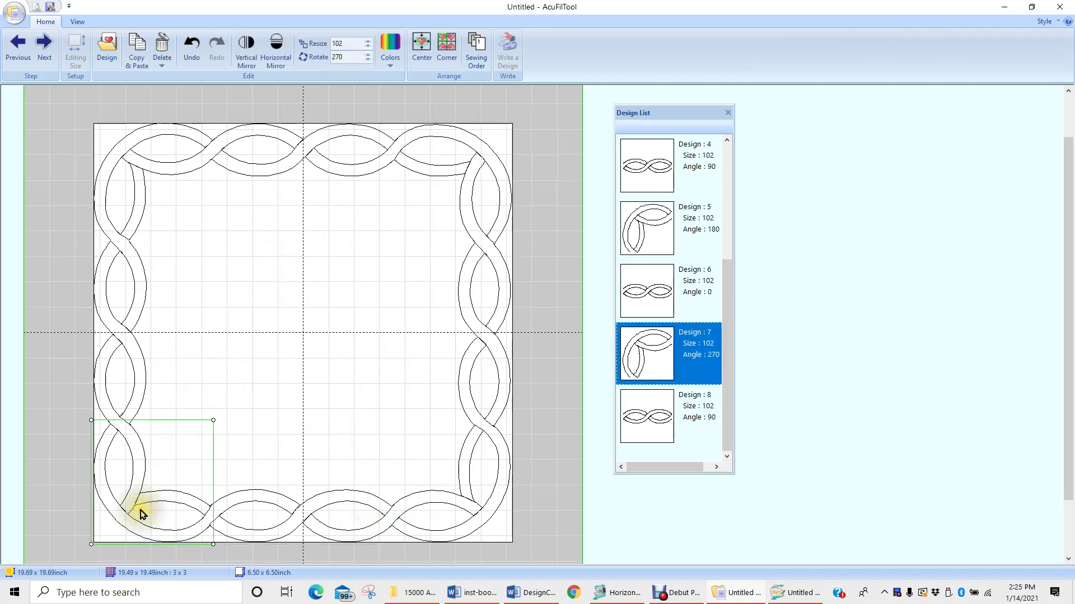
click(140, 513)
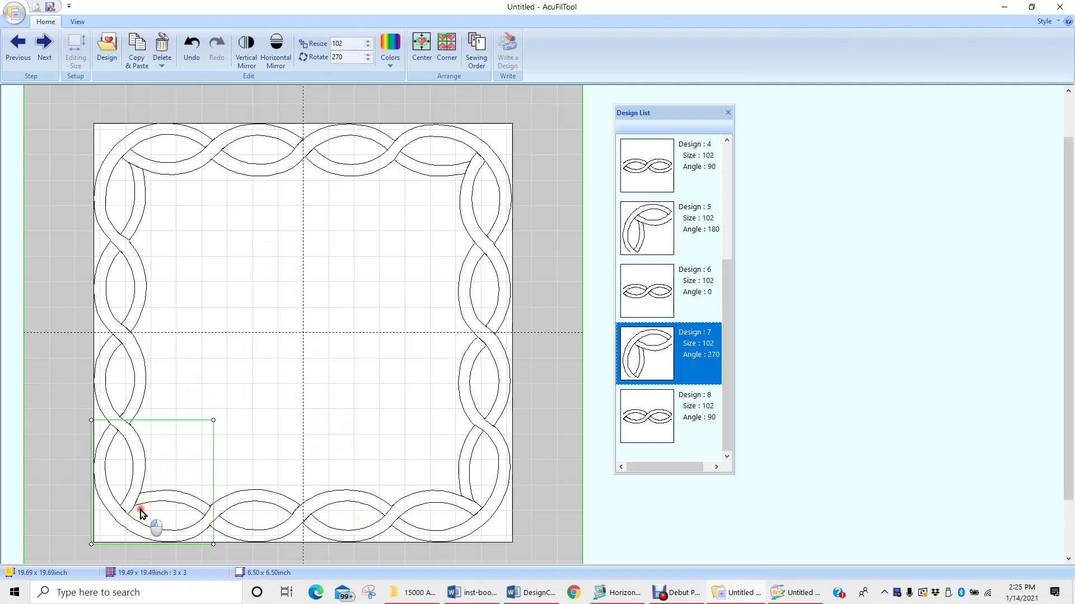
Nudge the left twisted motif slightly upward to refine its joints, and advance to the design-writing stage.
click(137, 361)
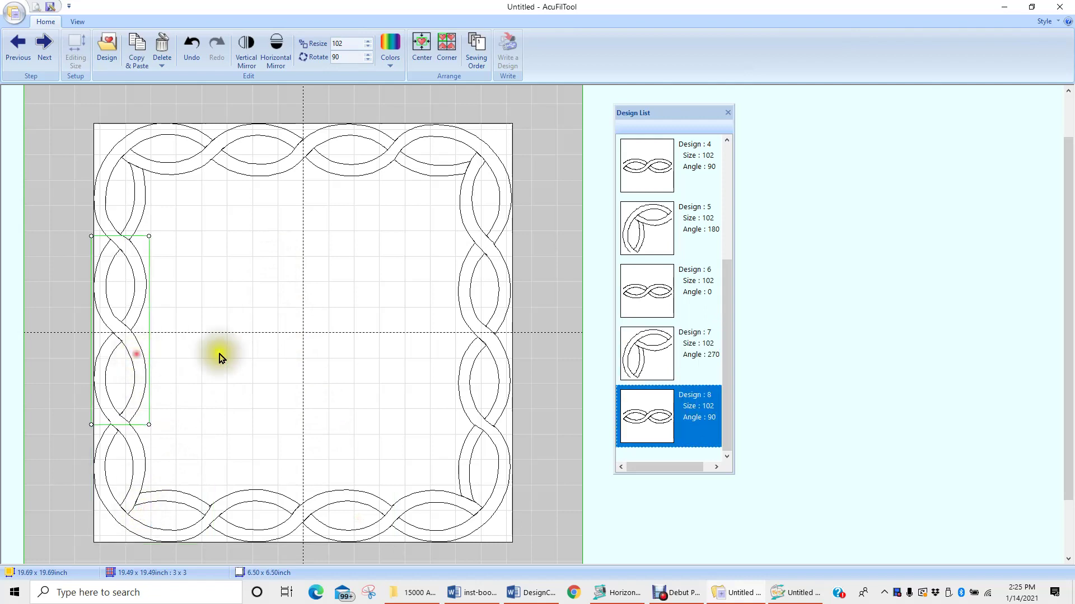
click(238, 361)
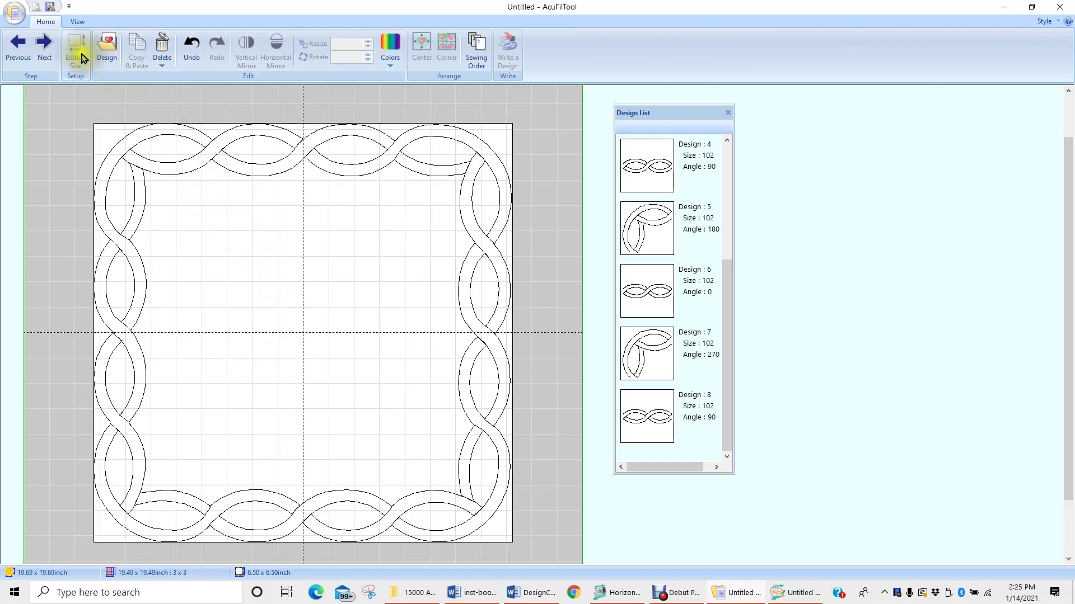
click(44, 49)
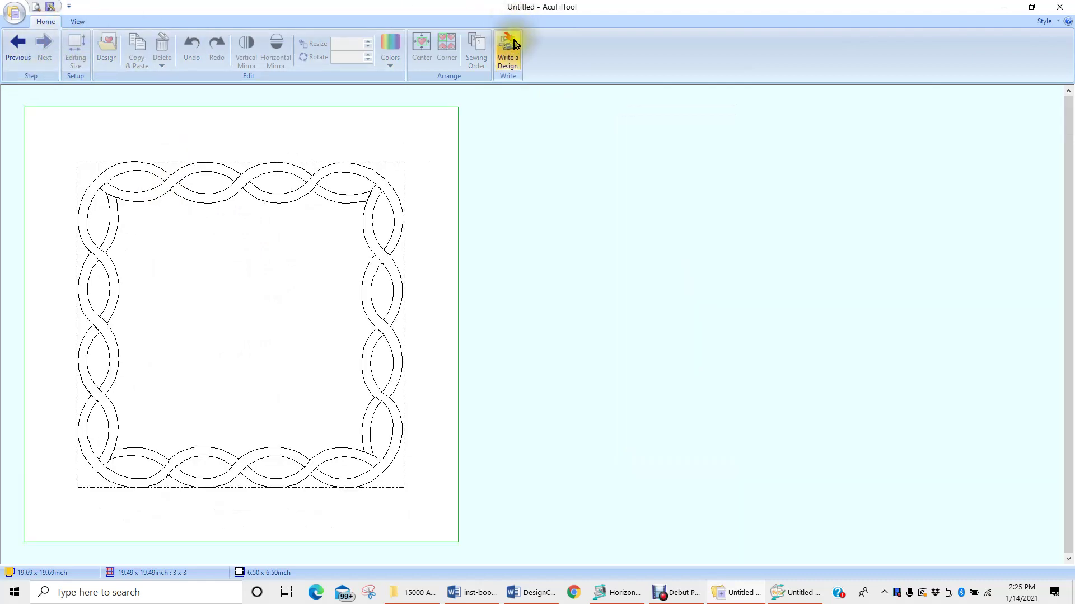
Rename the cable frame design as CableBdr19.5-6.5block and write it to the machine's 15Acufil folder.
click(507, 56)
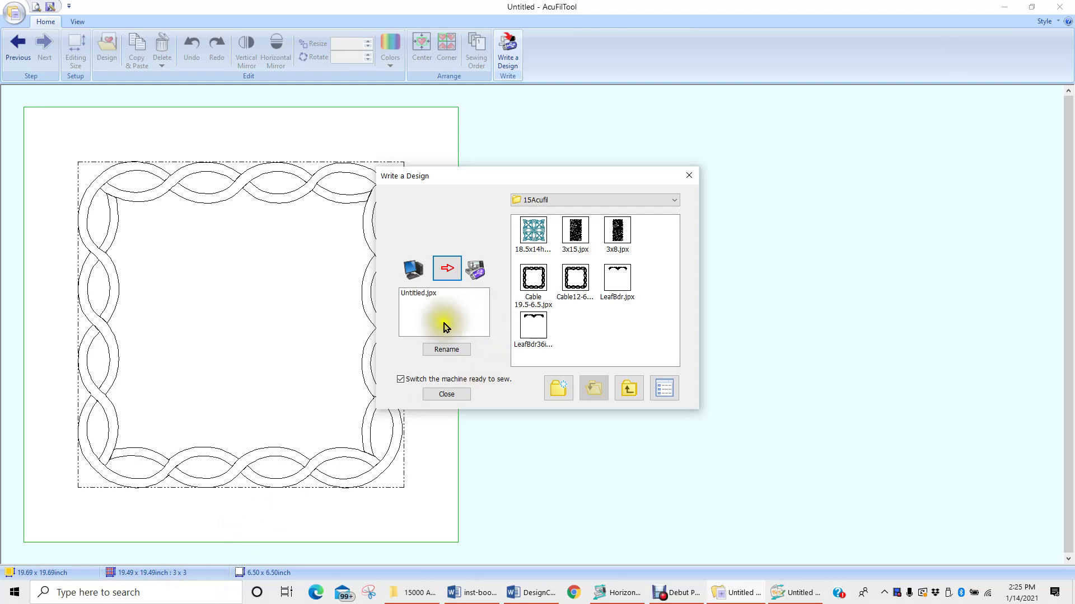
click(446, 394)
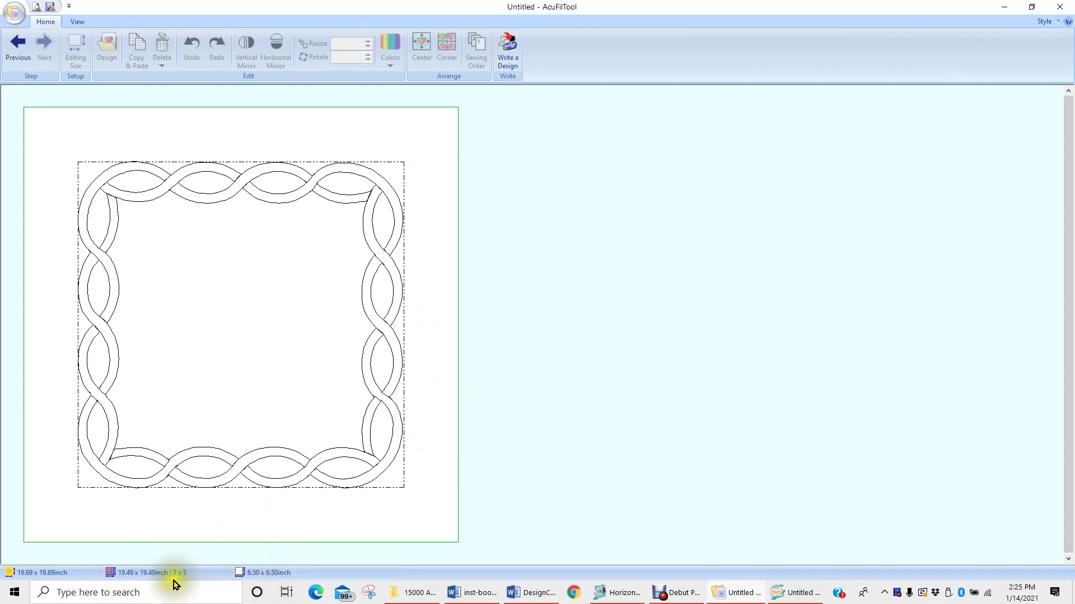
click(506, 56)
click(447, 351)
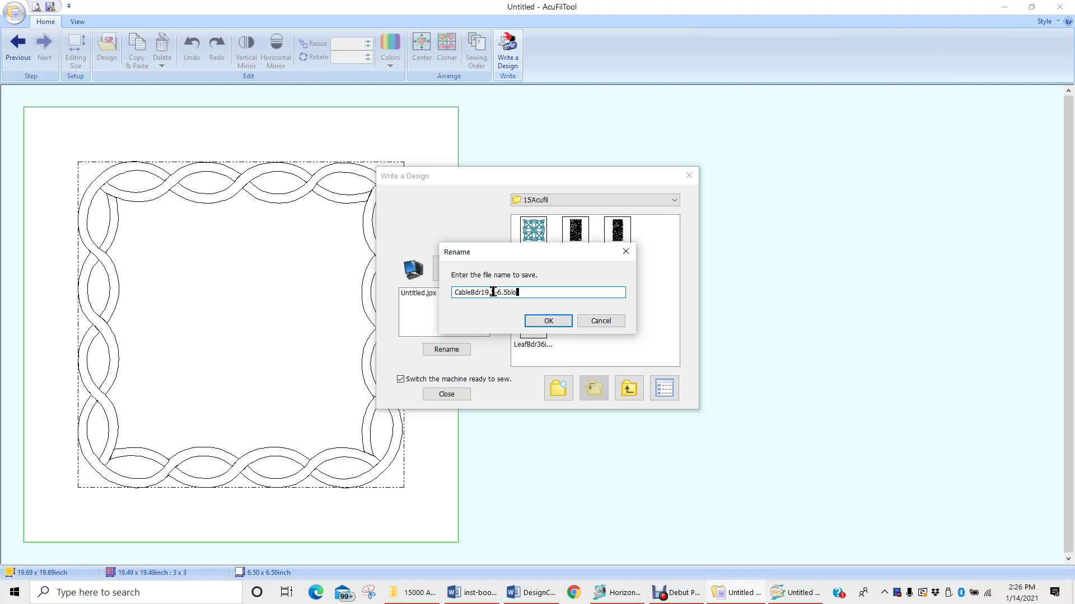
click(546, 291)
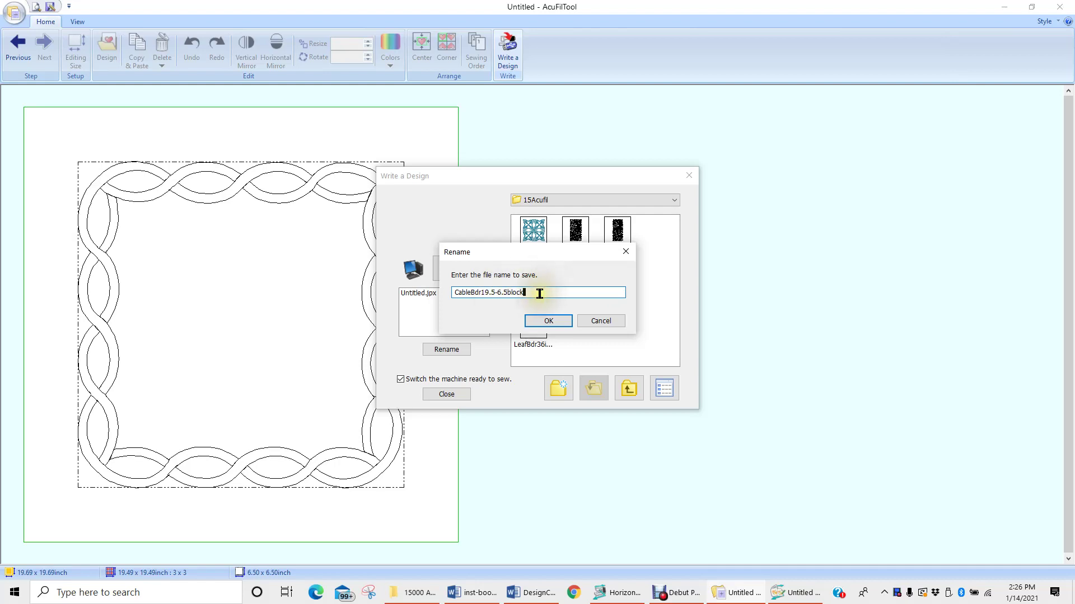
click(463, 301)
click(528, 292)
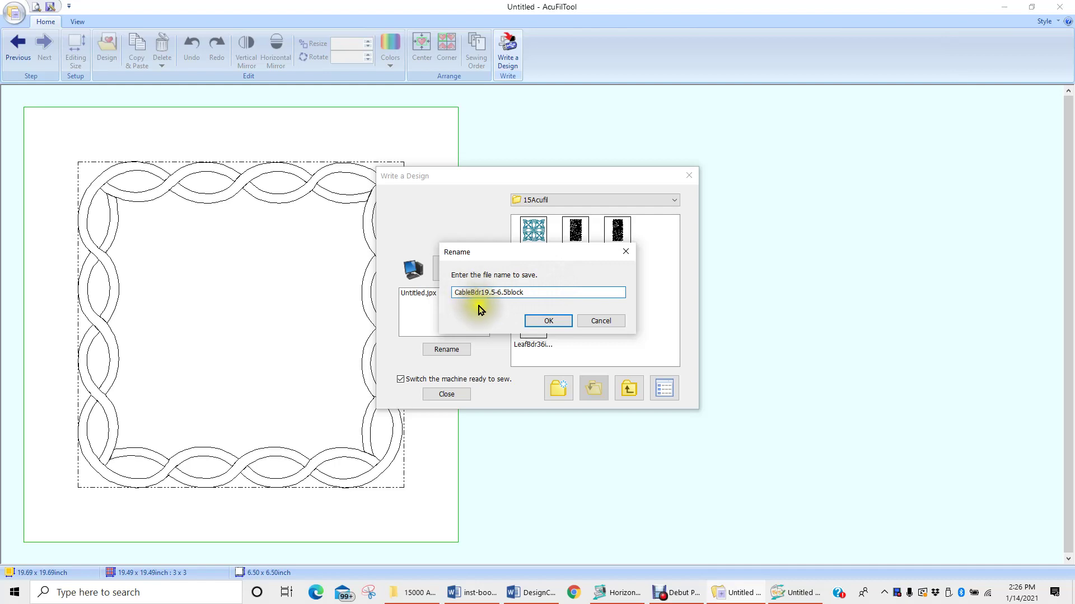
click(547, 321)
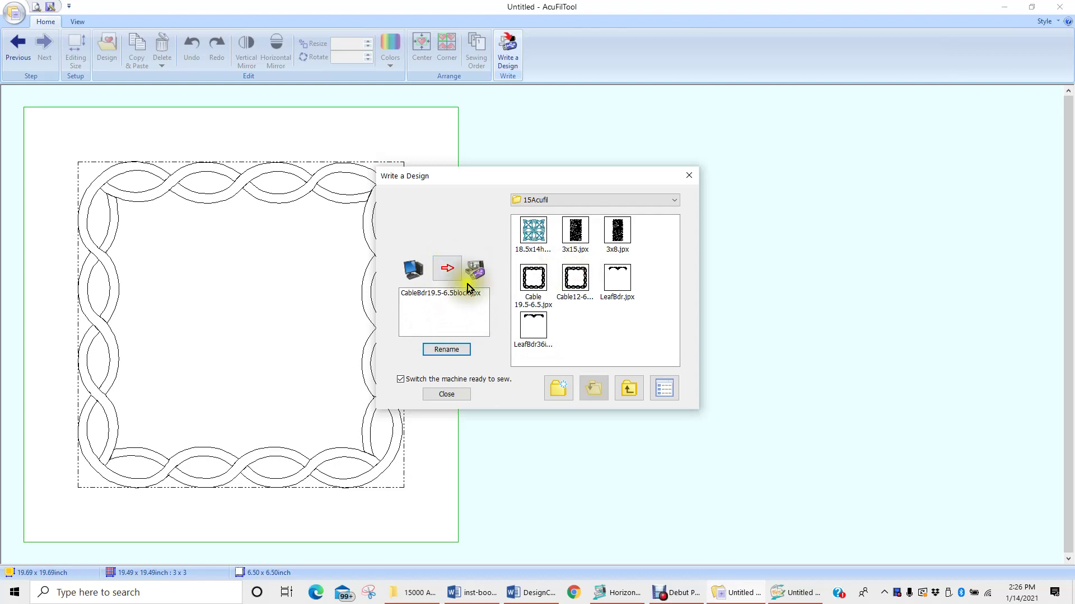
click(445, 272)
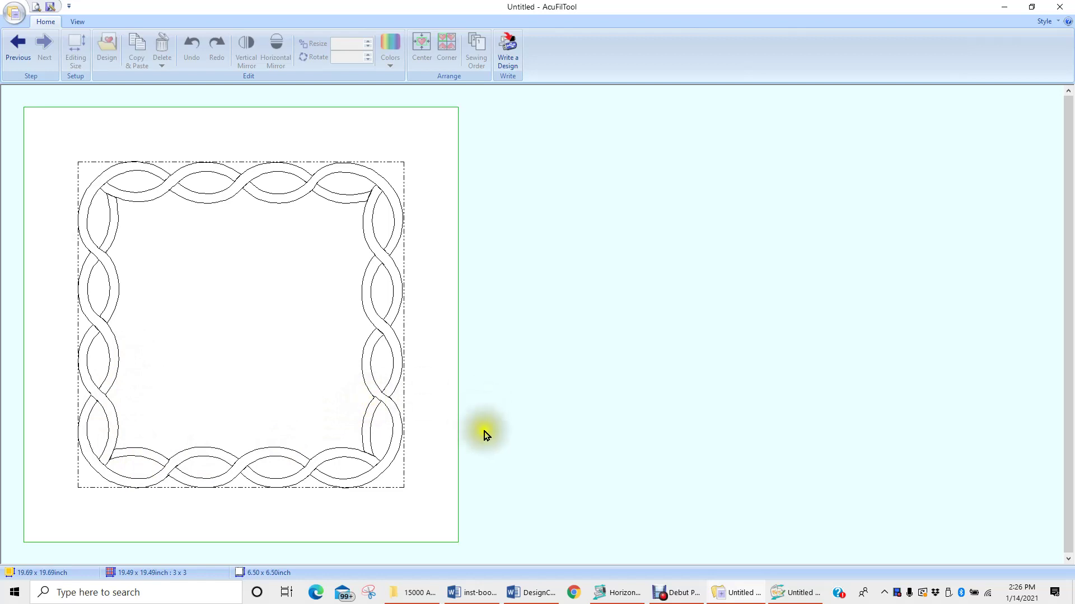
Switch to EmbLinkTool and open Quilting designs11.jef from AcuFilTool's Quilting designs collection.
click(612, 599)
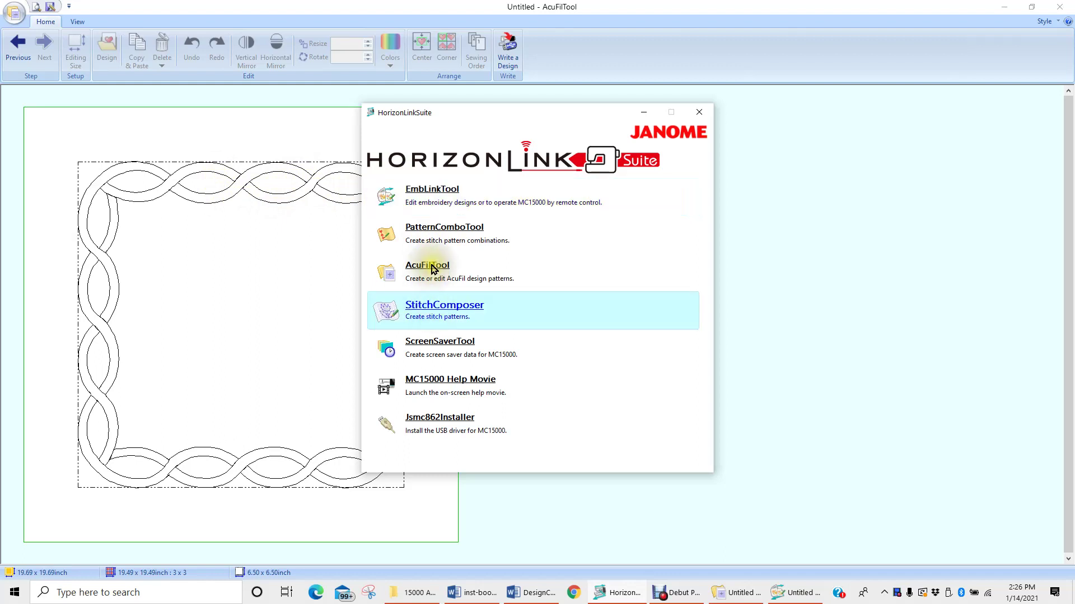
click(794, 597)
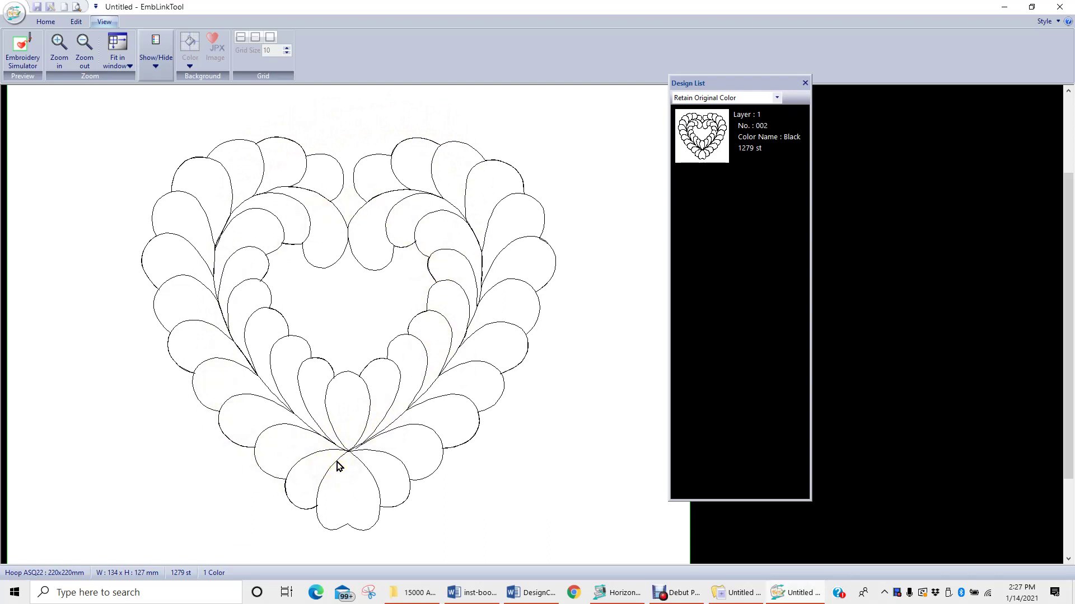
click(45, 25)
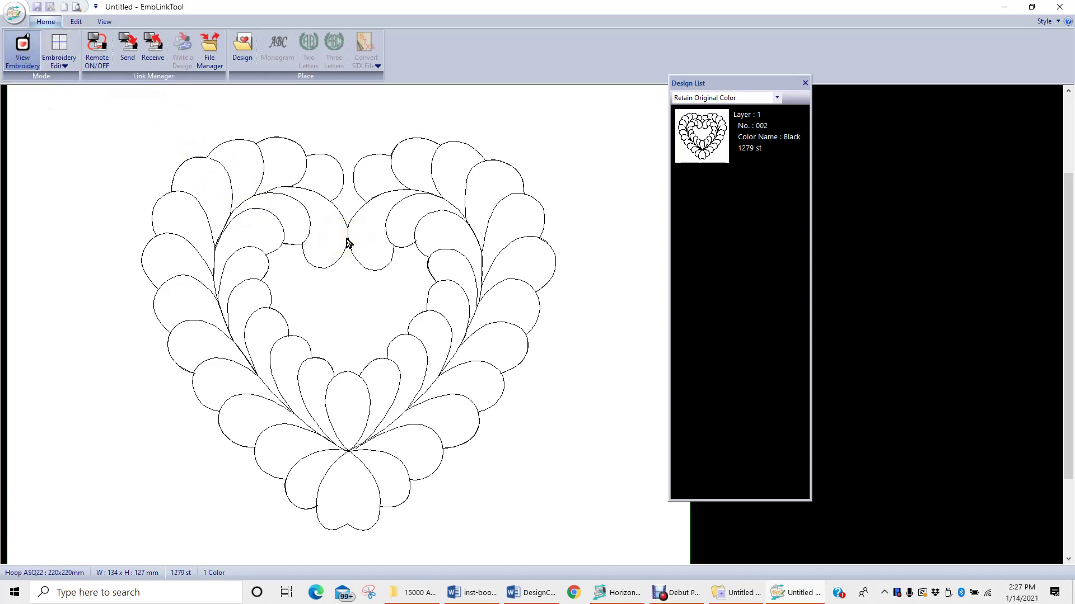
click(22, 50)
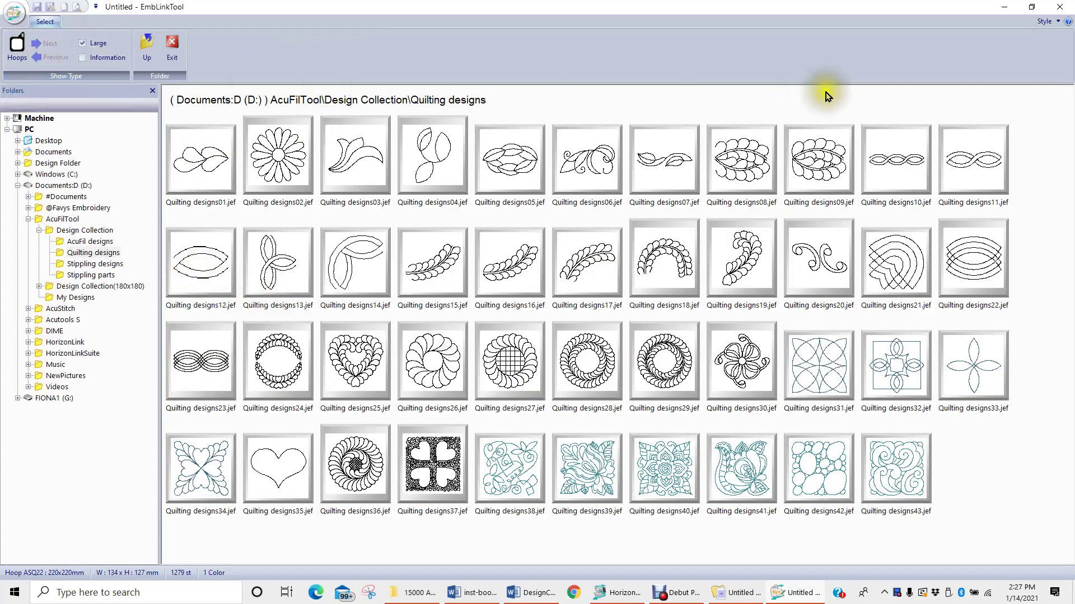
double_click(966, 170)
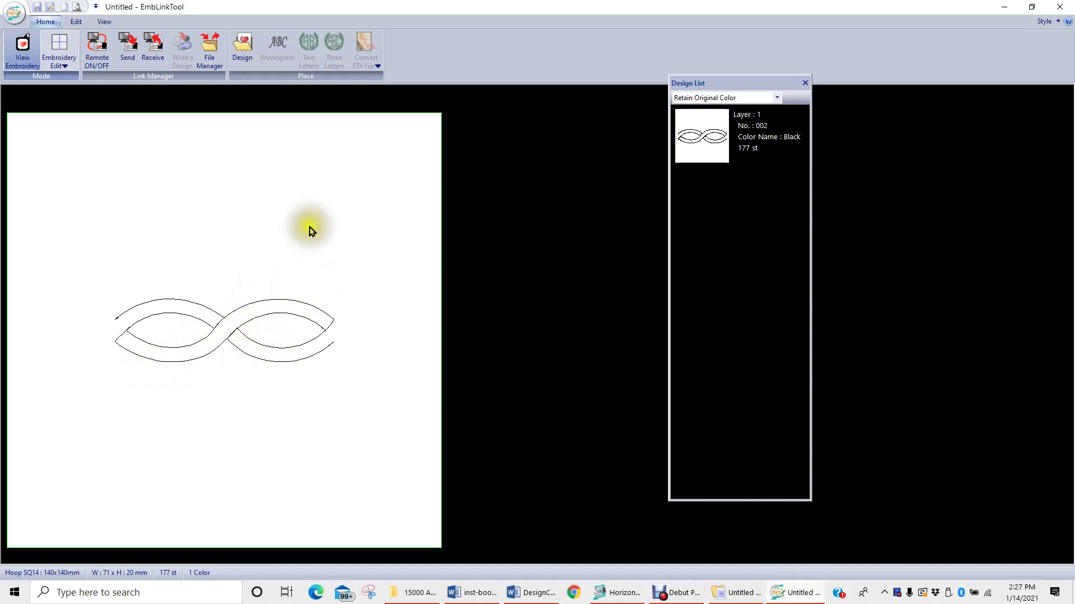
Run the embroidery simulator on the twisted motif to examine its stitching path, exit the simulator, and switch back to AcuFilTool.
click(103, 23)
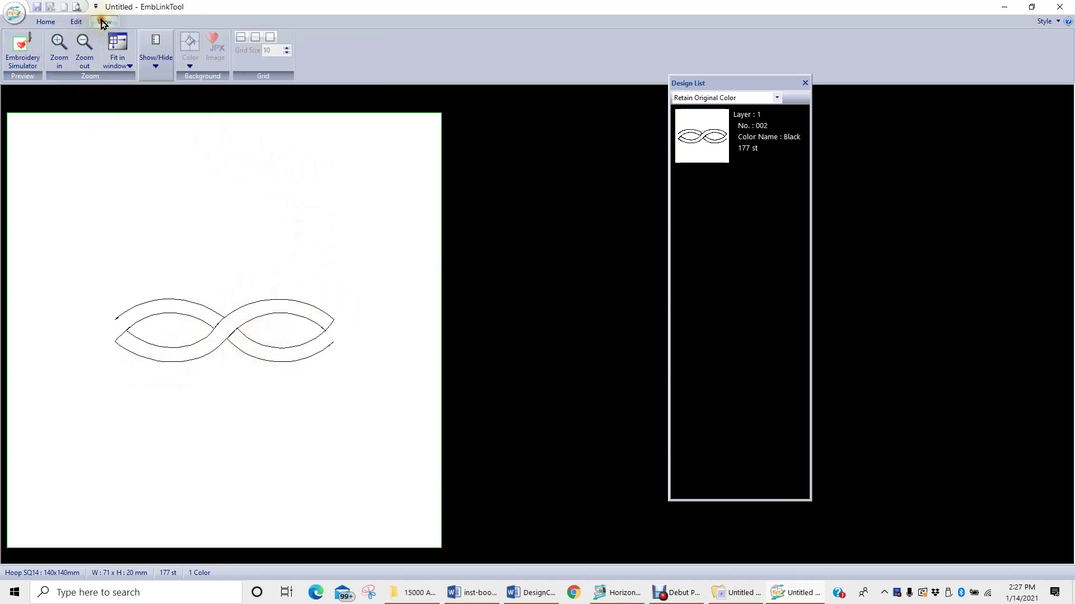
click(23, 49)
click(13, 51)
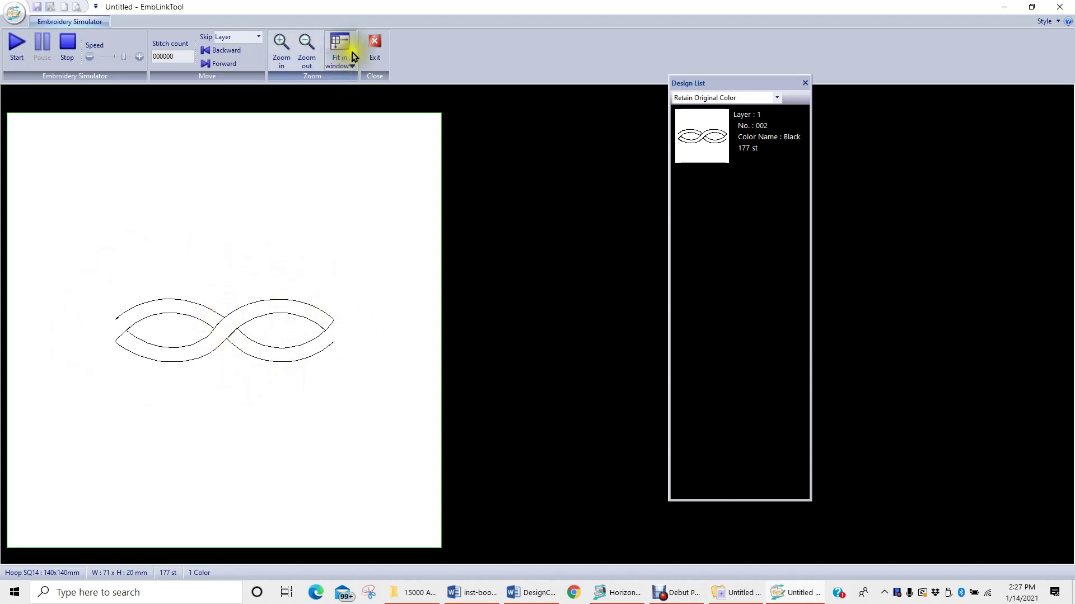
click(375, 45)
click(43, 21)
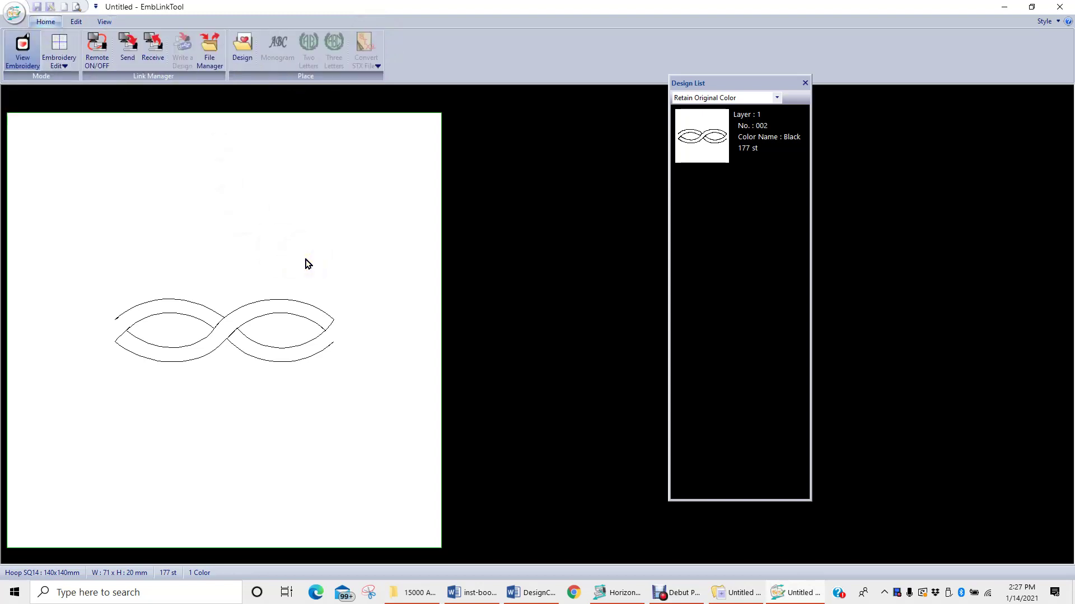
click(732, 598)
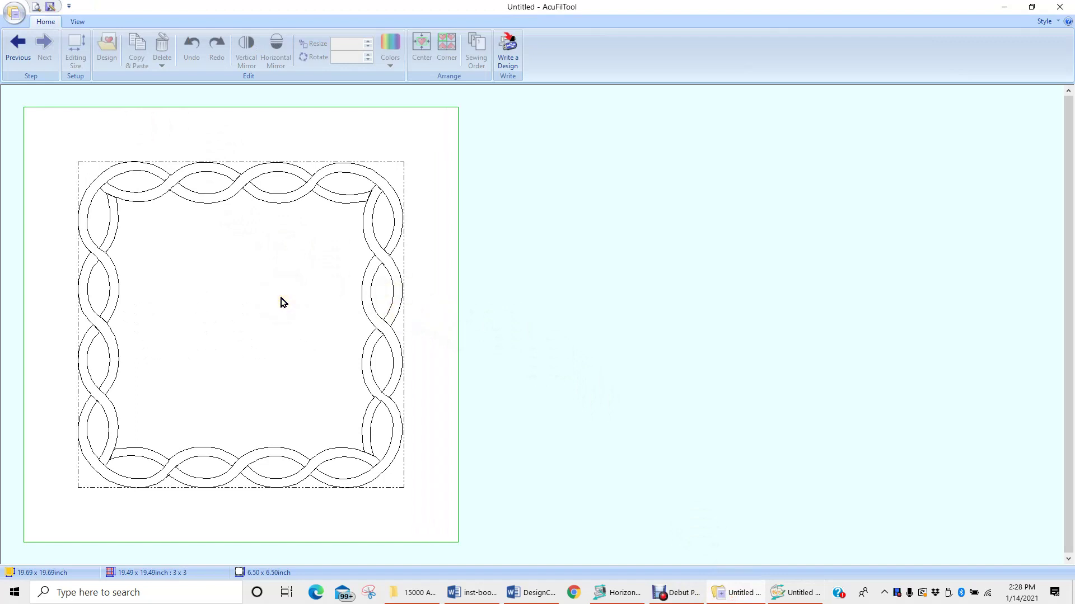